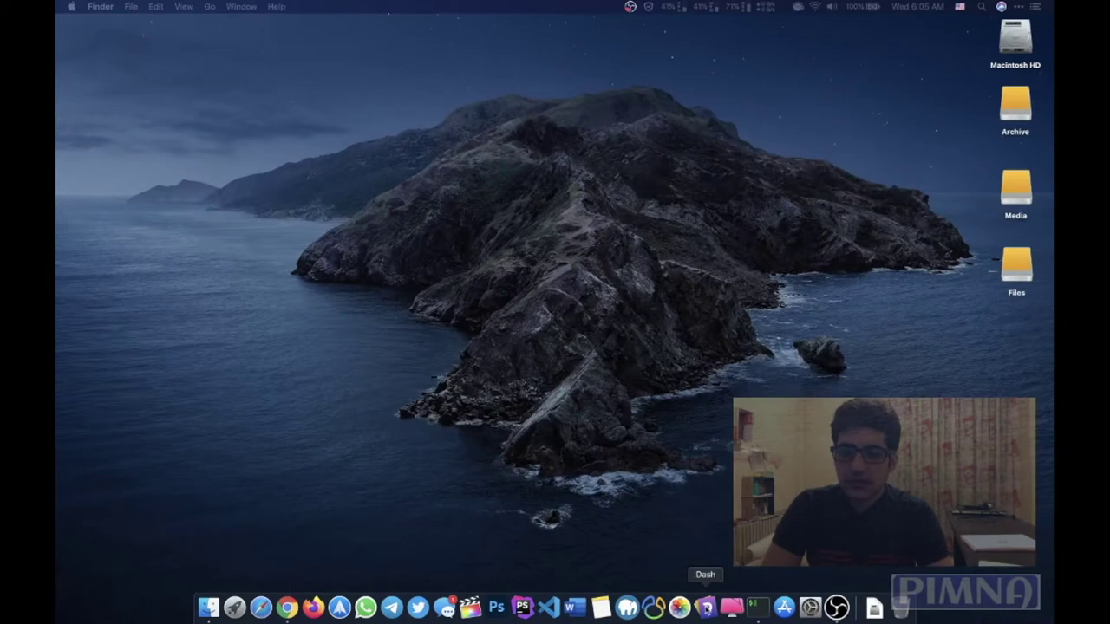
Step: Switch to Safari with a new browser window and close the System Preferences window
click(810, 605)
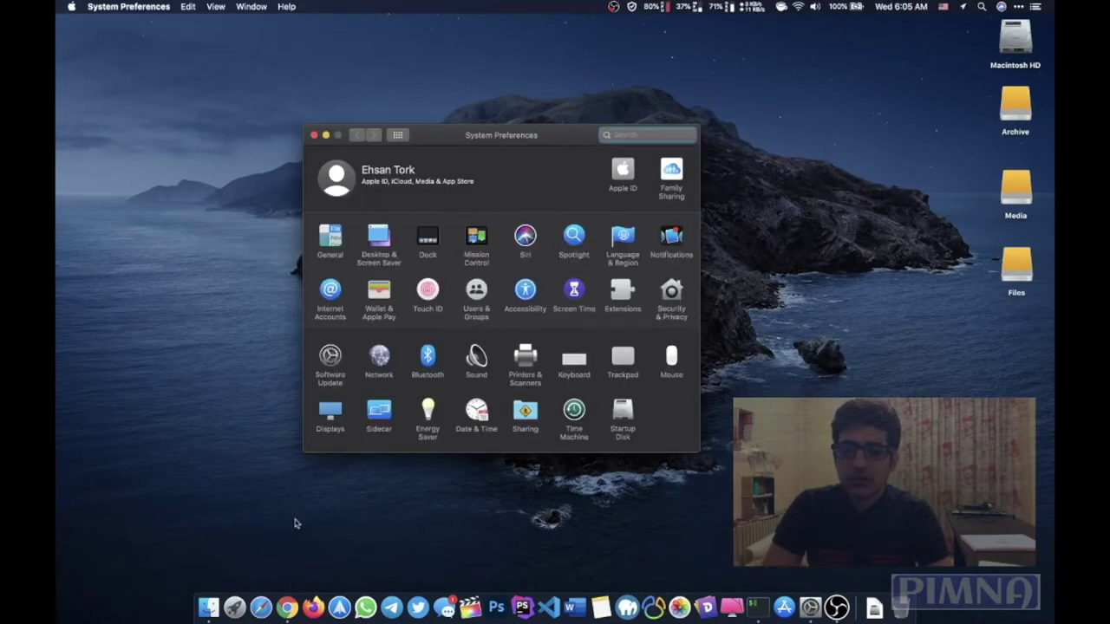
click(260, 605)
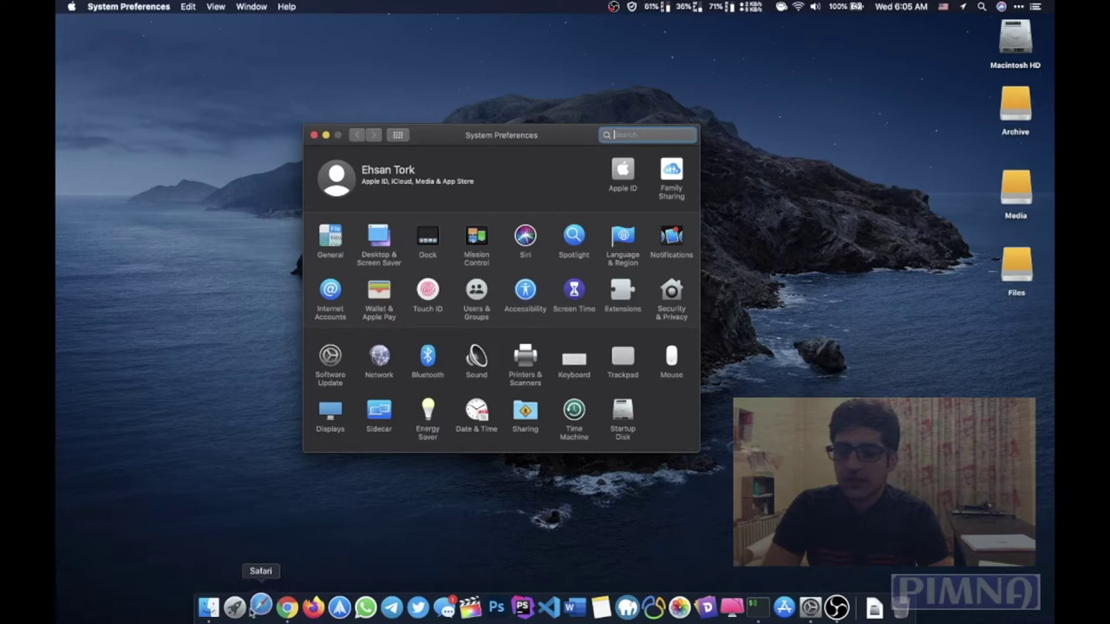
click(315, 136)
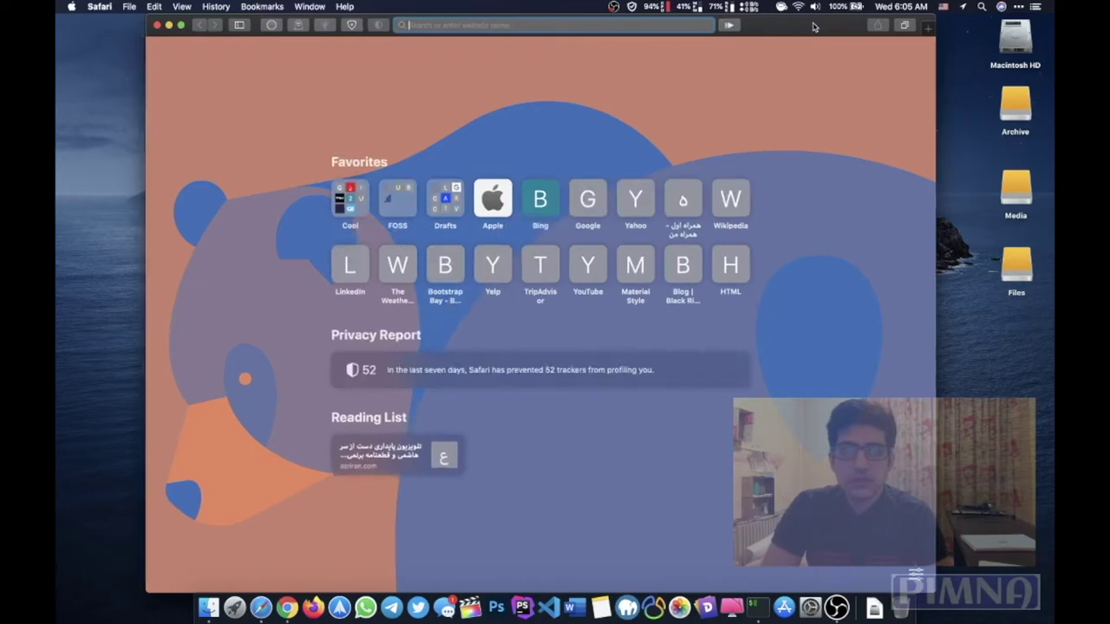
Step: Snap the Safari window to the right half and to the left half of the screen, restoring its original size after each
drag(814, 26, 1057, 136)
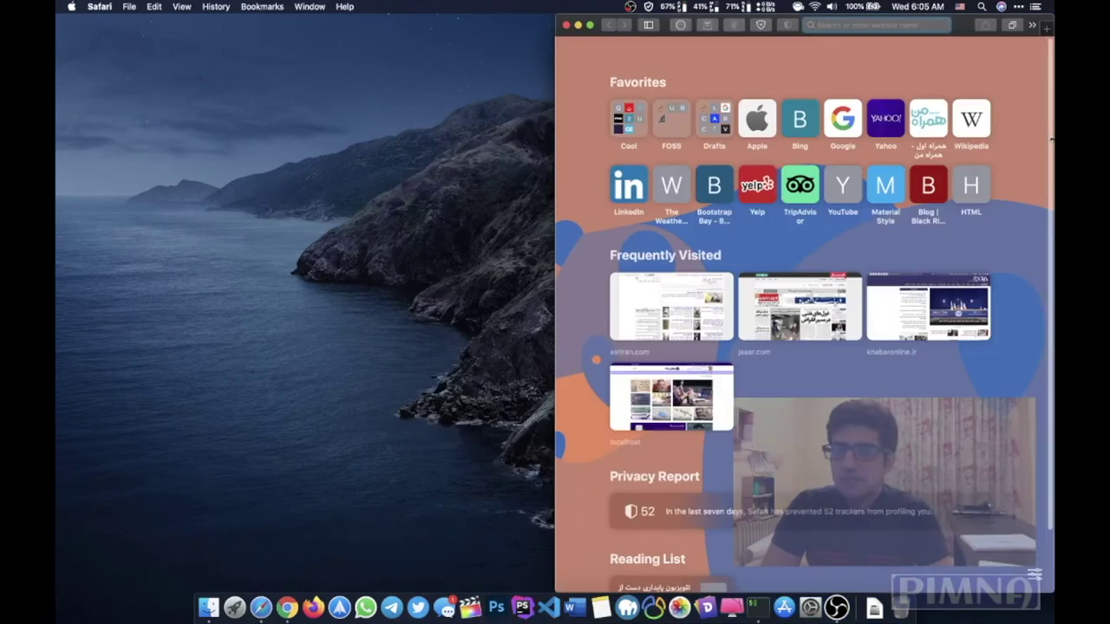
double_click(970, 31)
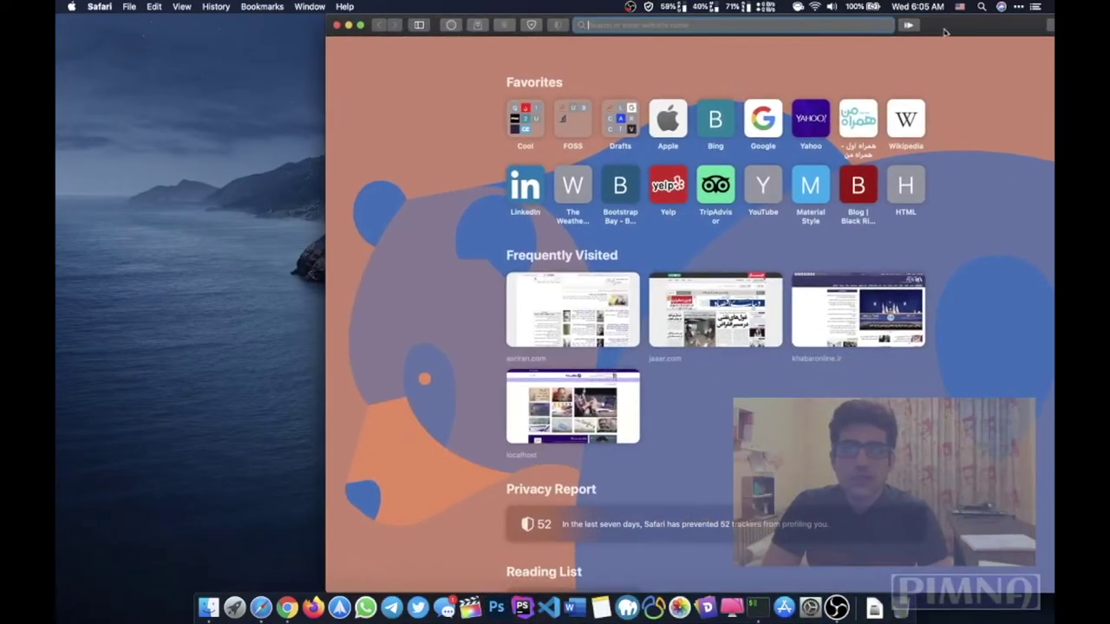
drag(951, 24, 59, 222)
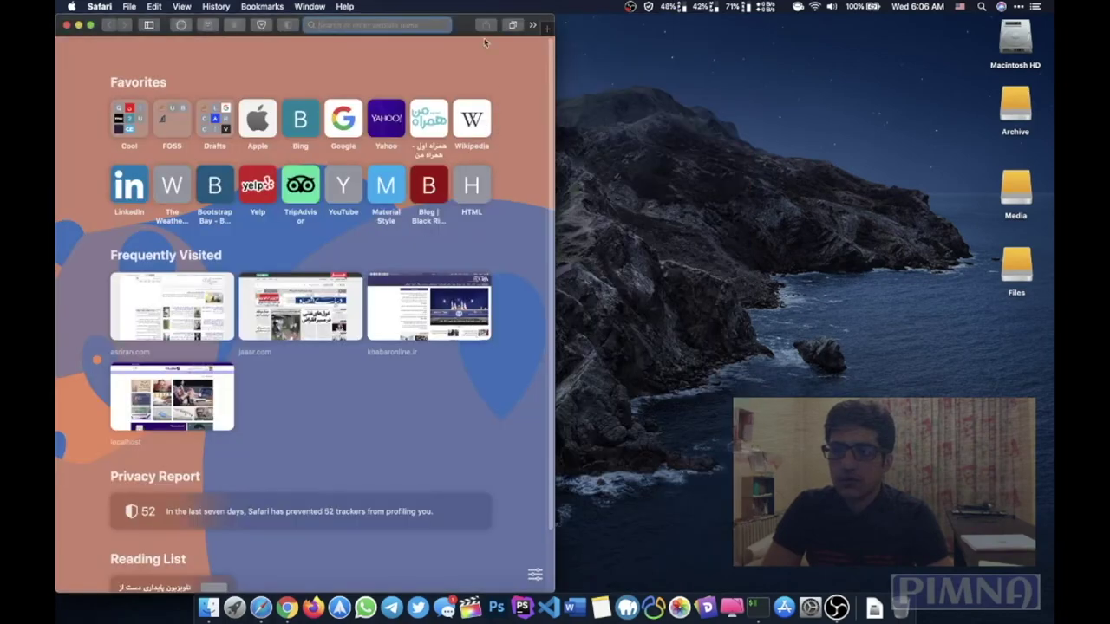
drag(466, 28, 515, 31)
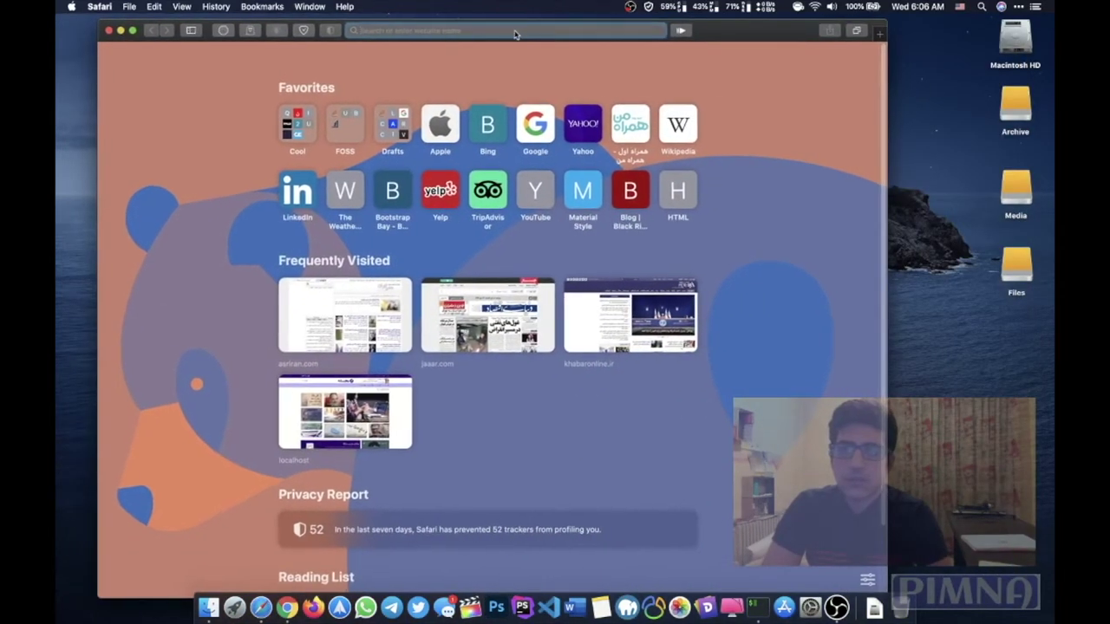
Step: Snap the Safari window to fill the whole screen, then close it
drag(735, 33, 1041, 45)
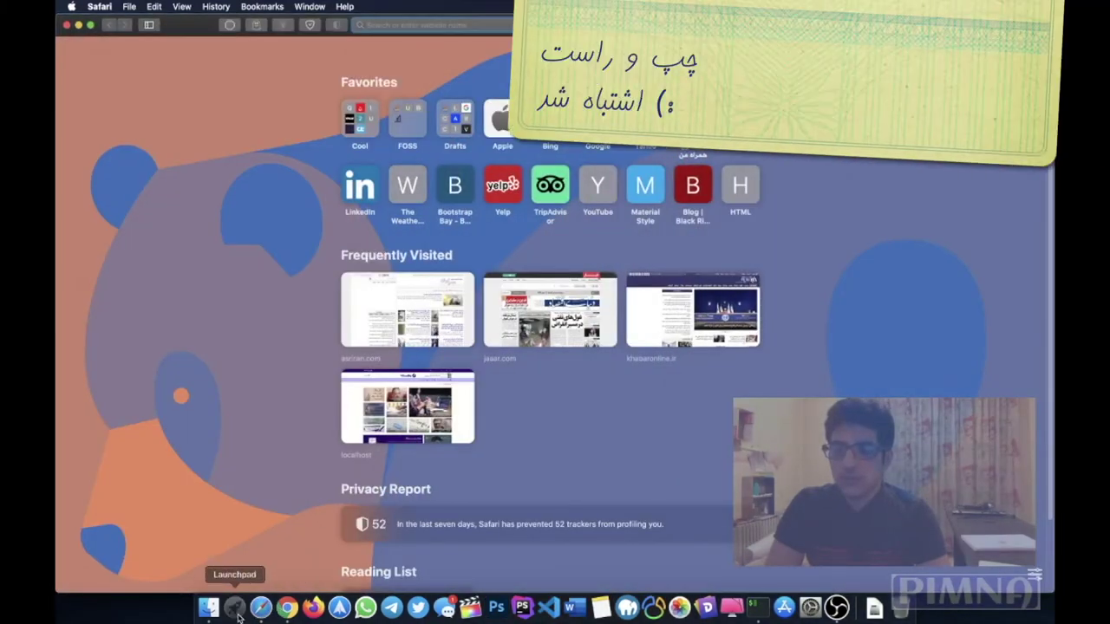
click(234, 607)
key(Escape)
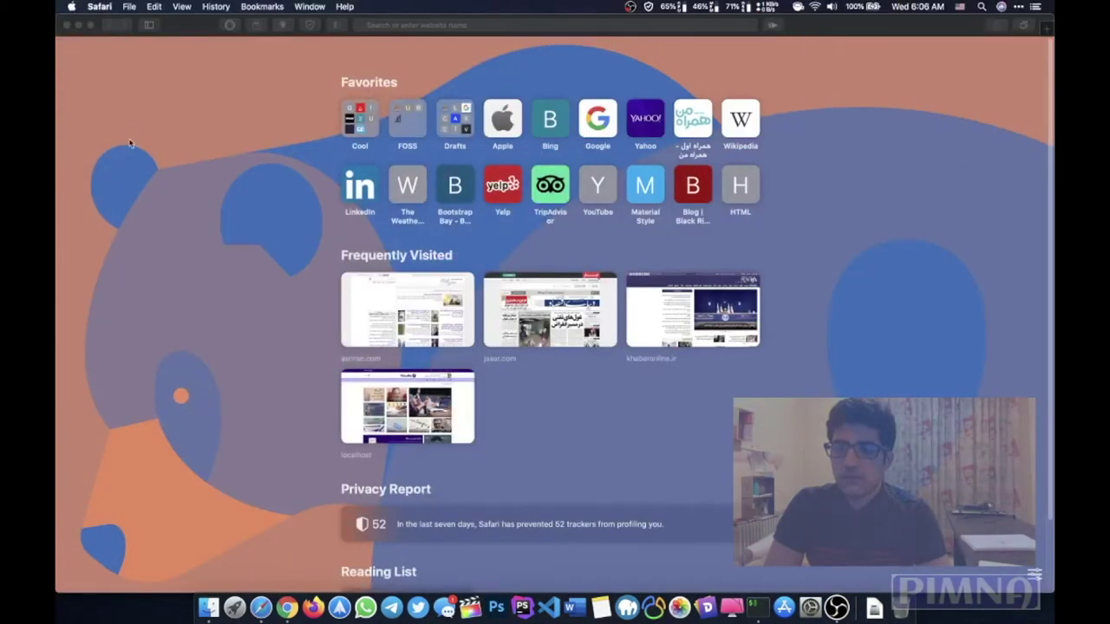
click(67, 25)
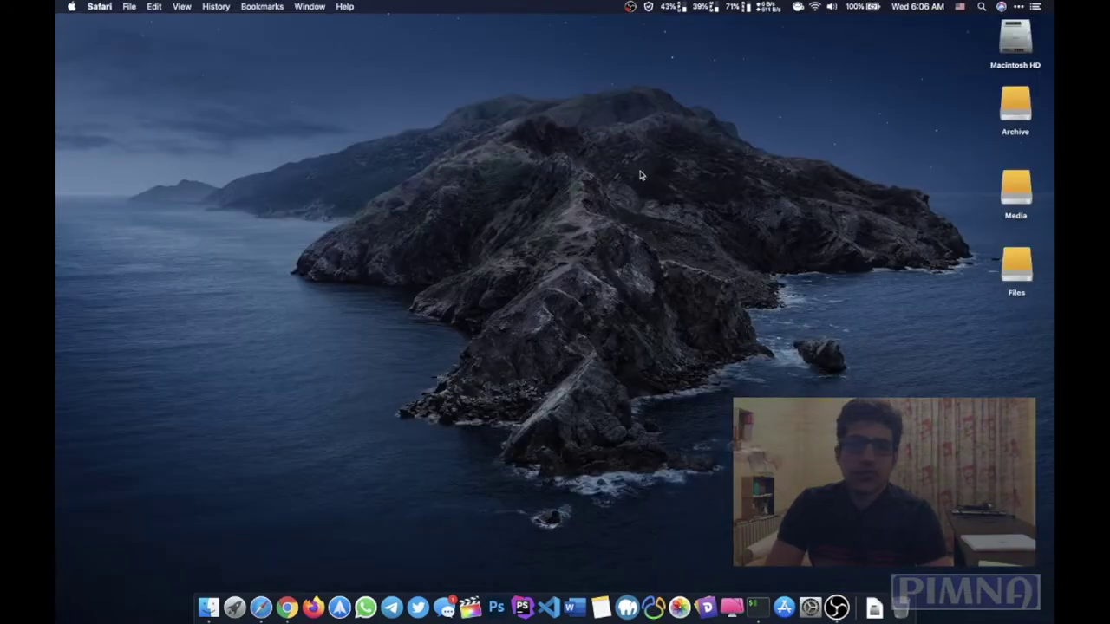
Step: Review the window-snapping shortcuts in Magnet's preferences, close them and launch the Magnet app
click(1019, 7)
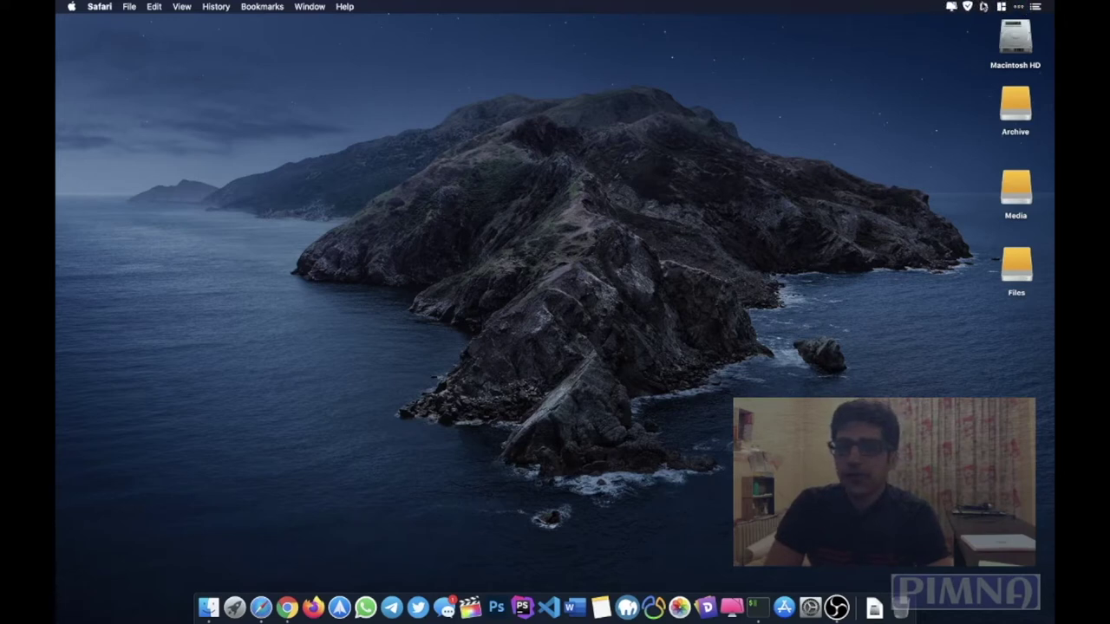
click(1001, 6)
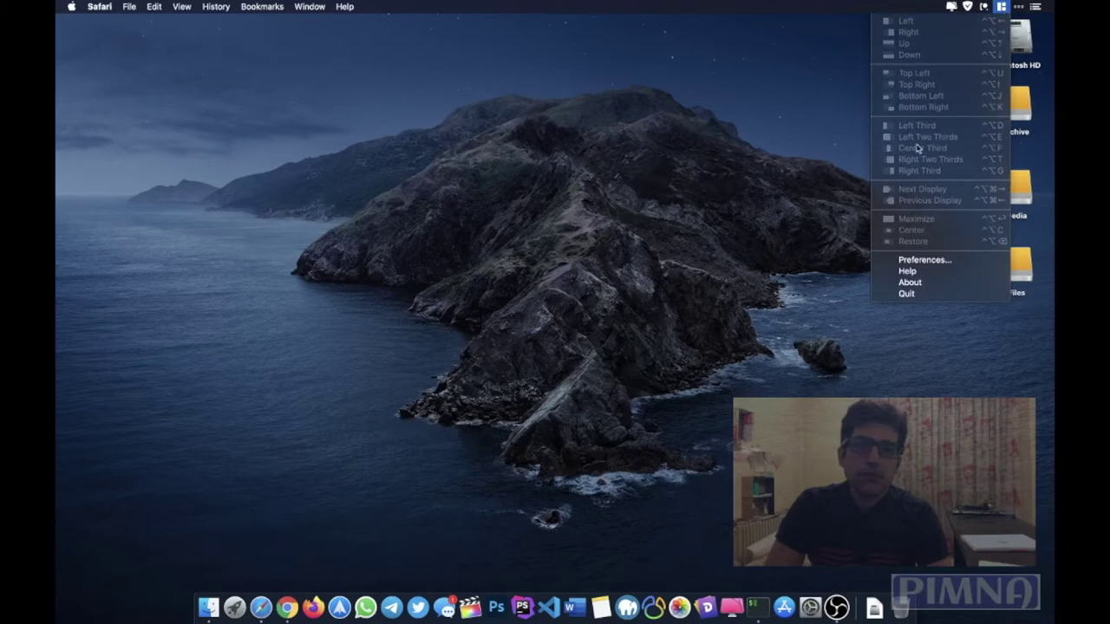
click(924, 259)
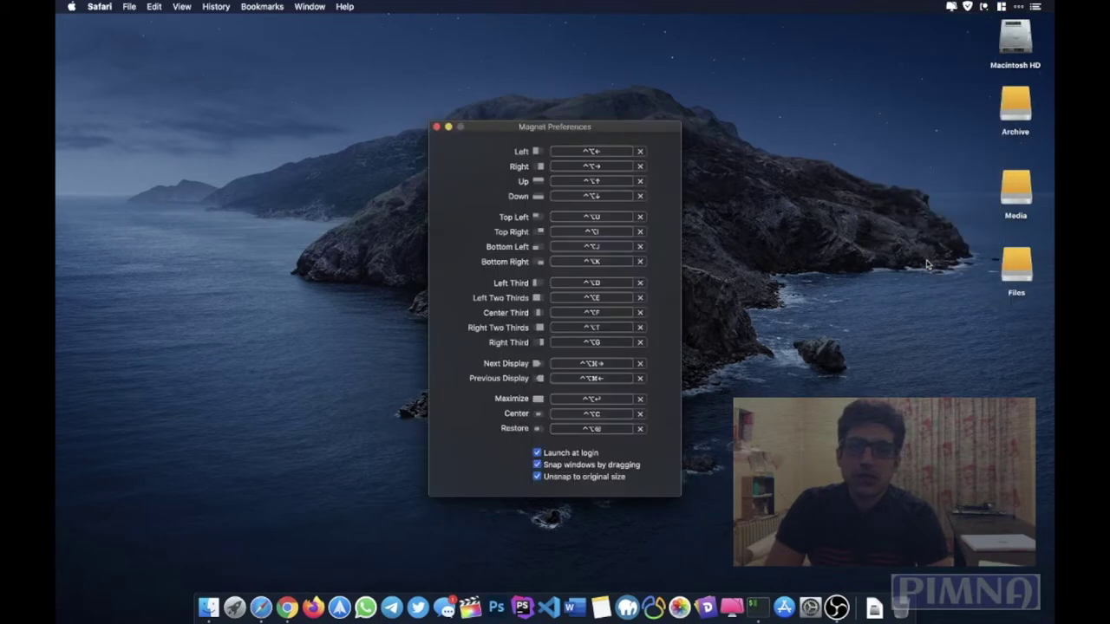
drag(596, 135, 503, 77)
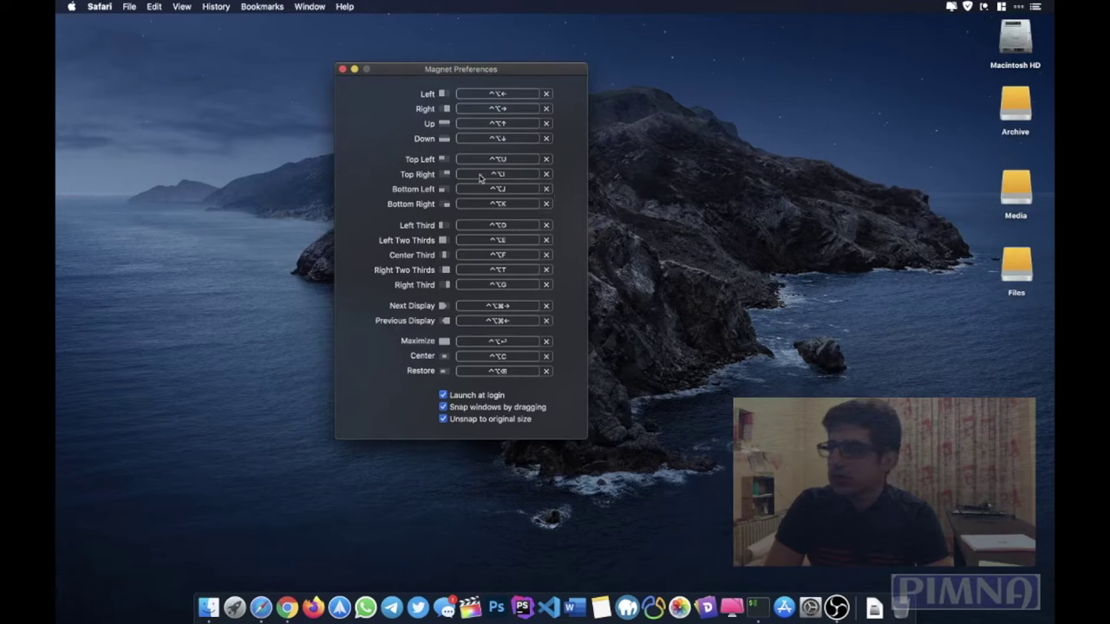
click(341, 70)
click(234, 606)
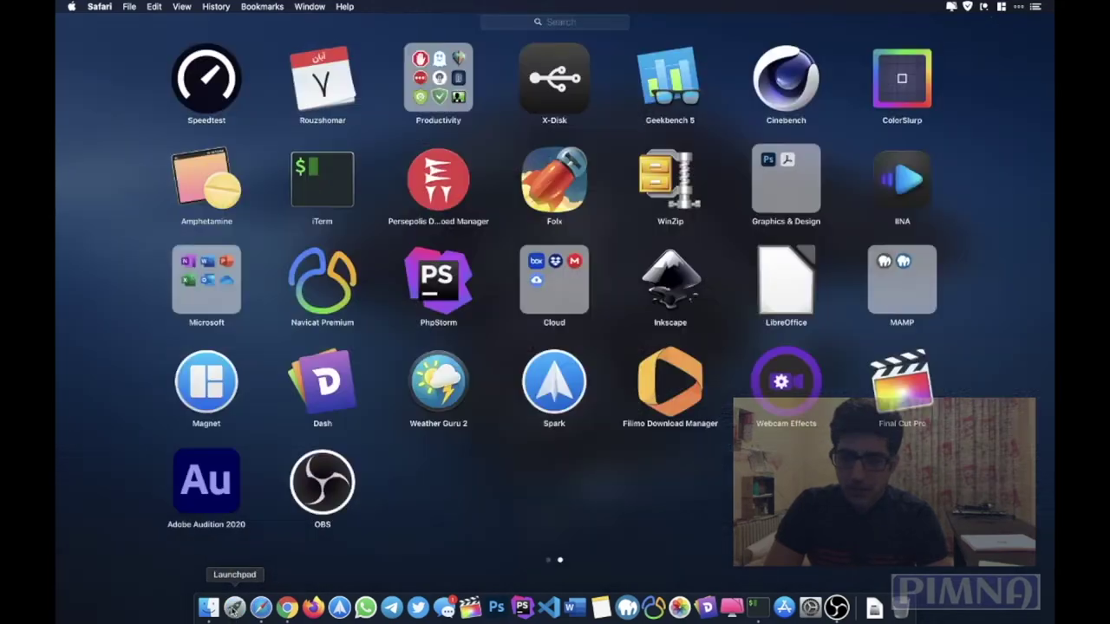
click(205, 391)
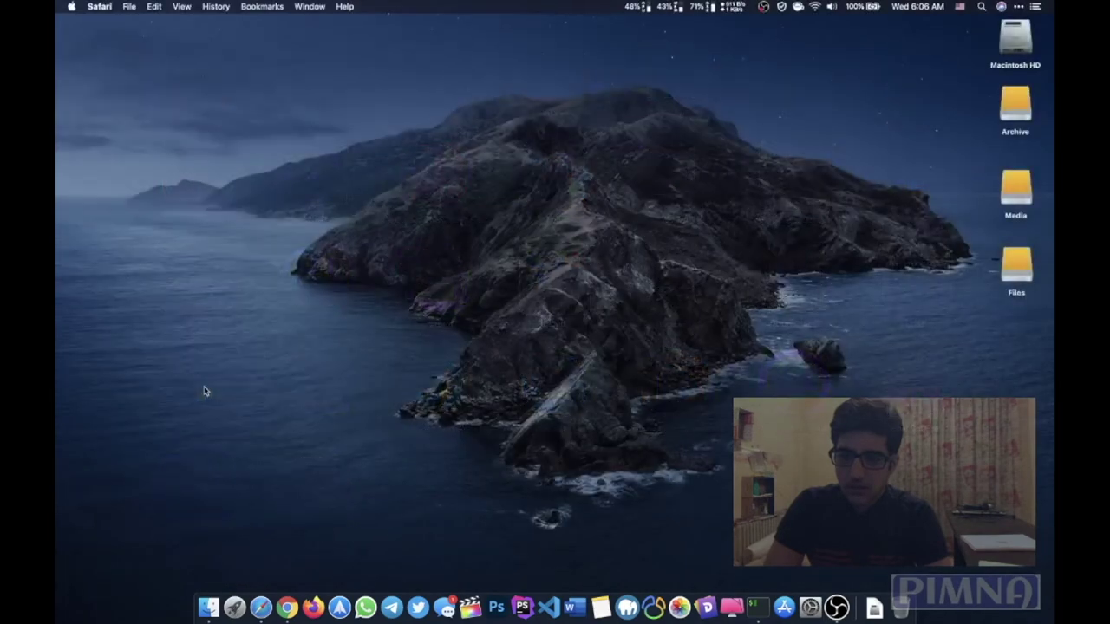
Step: Switch to the App Store, search for "magnet" and examine the Magnet entry in the results
click(784, 607)
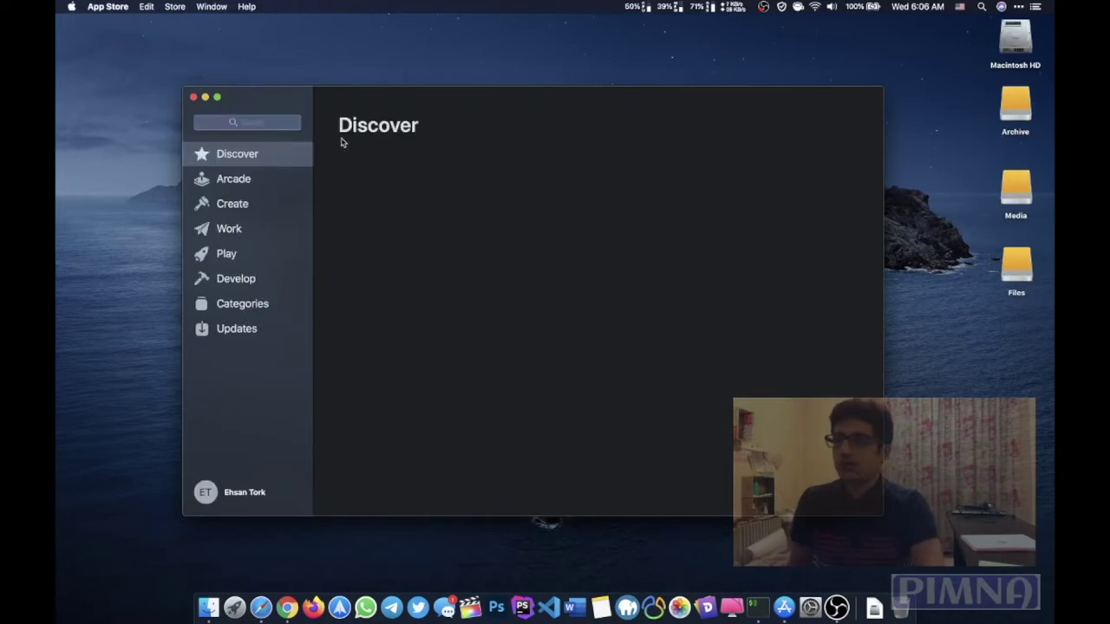
click(272, 123)
text(ma)
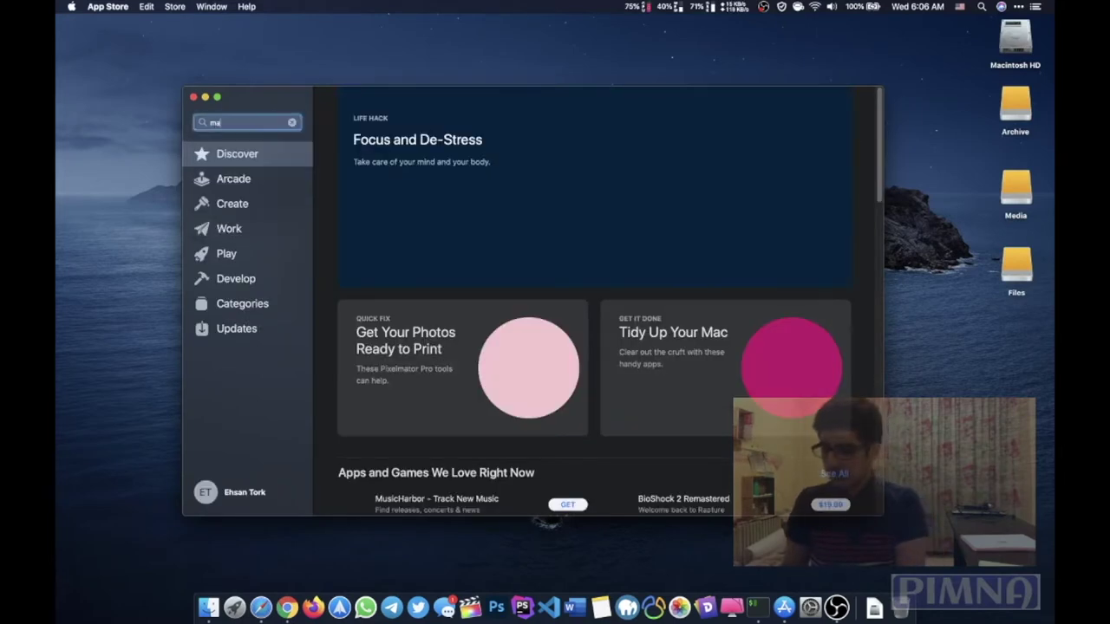
text(gnet)
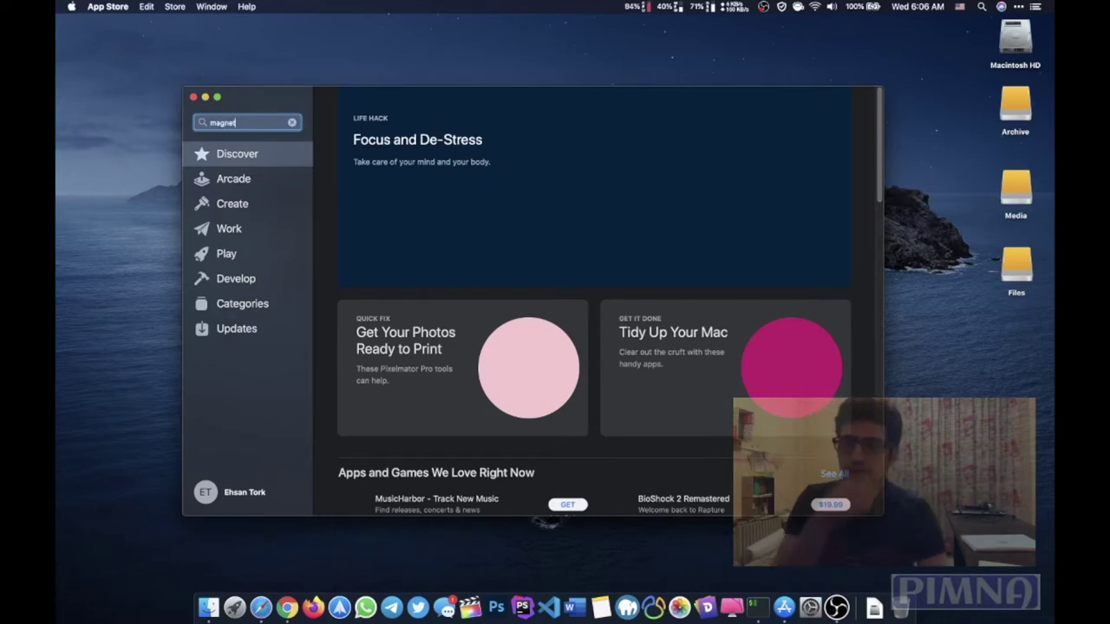
key(Return)
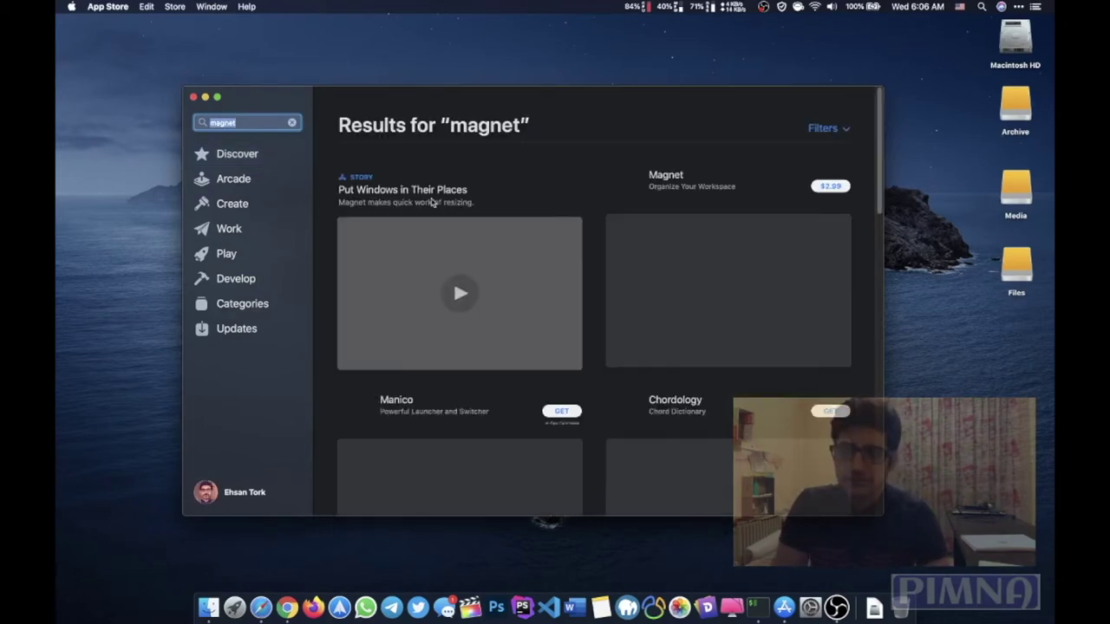
scroll(548, 202, down, 1)
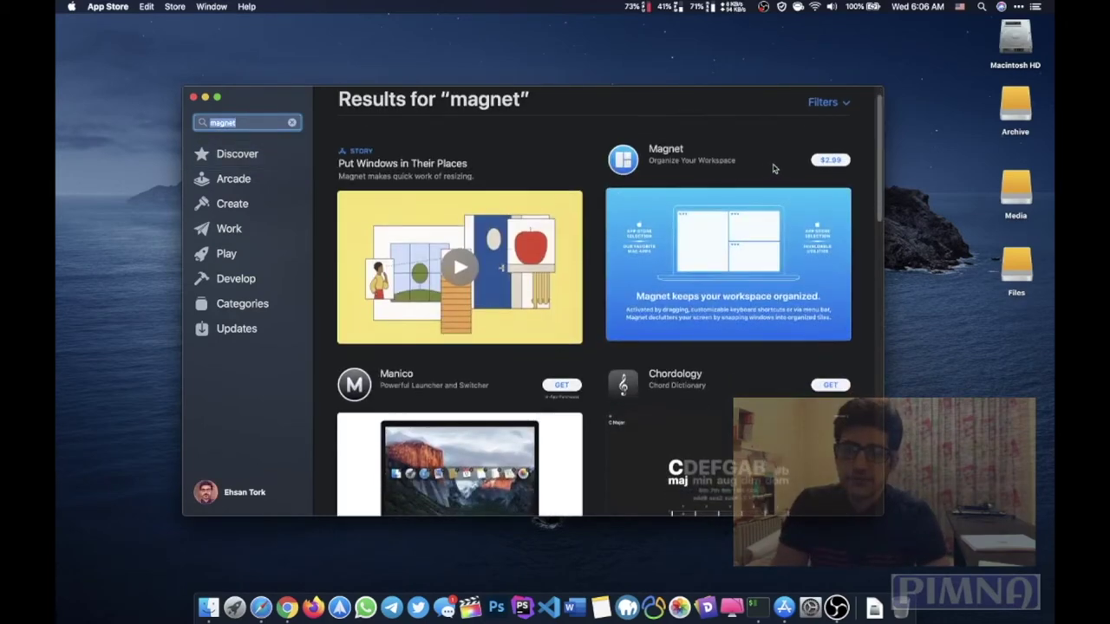
scroll(780, 173, up, 1)
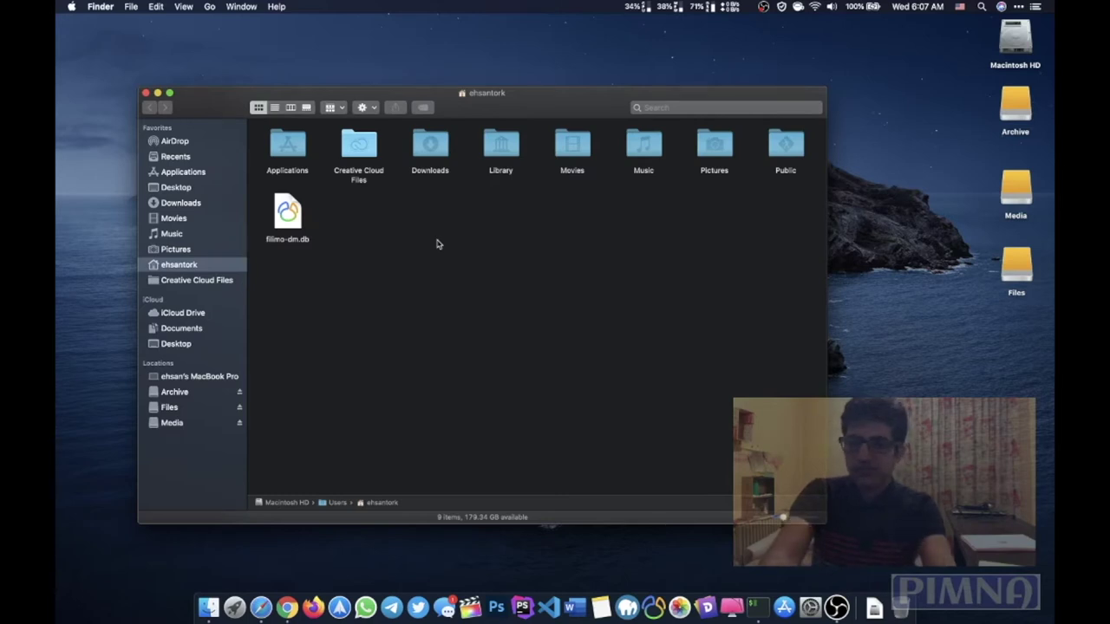
Step: Show the hidden files in Finder's home folder and hide them again
key(super+shift+period)
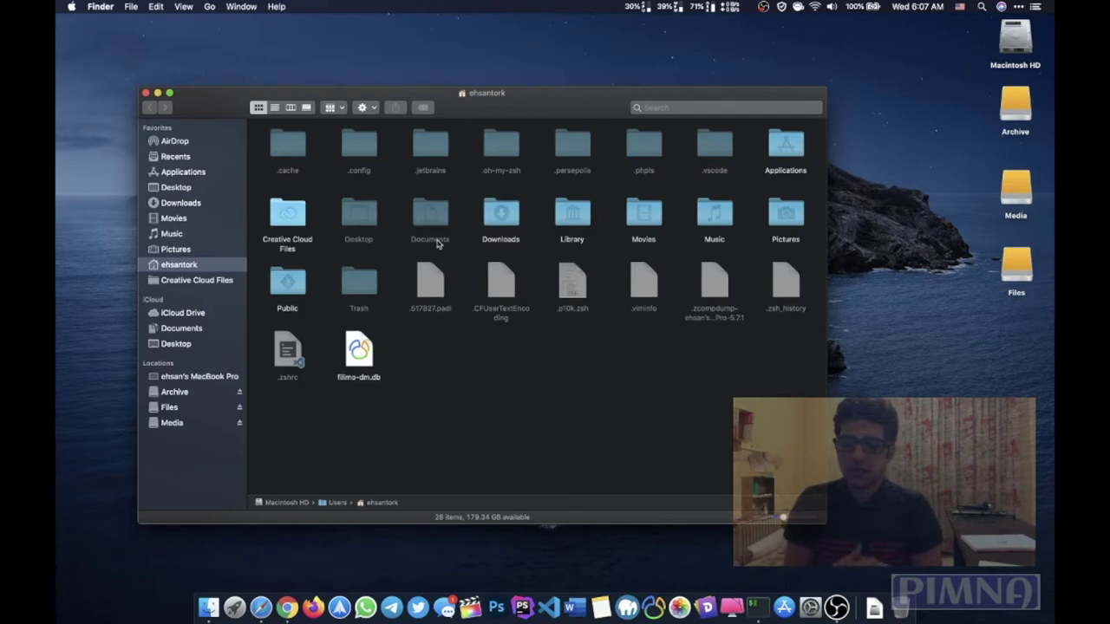
key(super+shift+period)
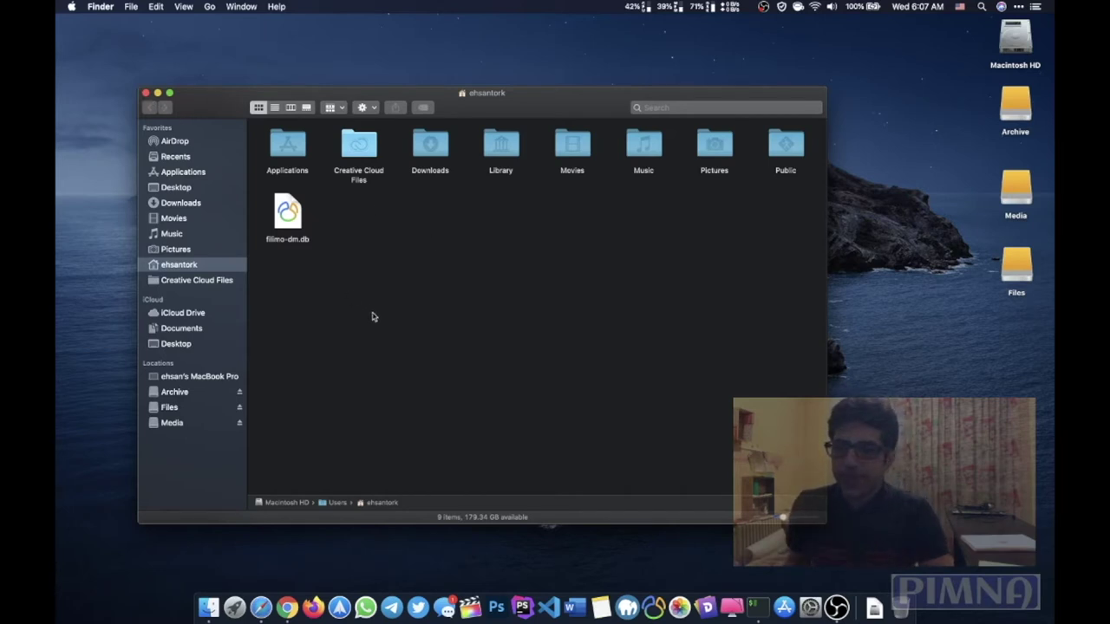
Step: Turn Show Library Folder off and back on in the home folder's view options, then close the options
right_click(373, 313)
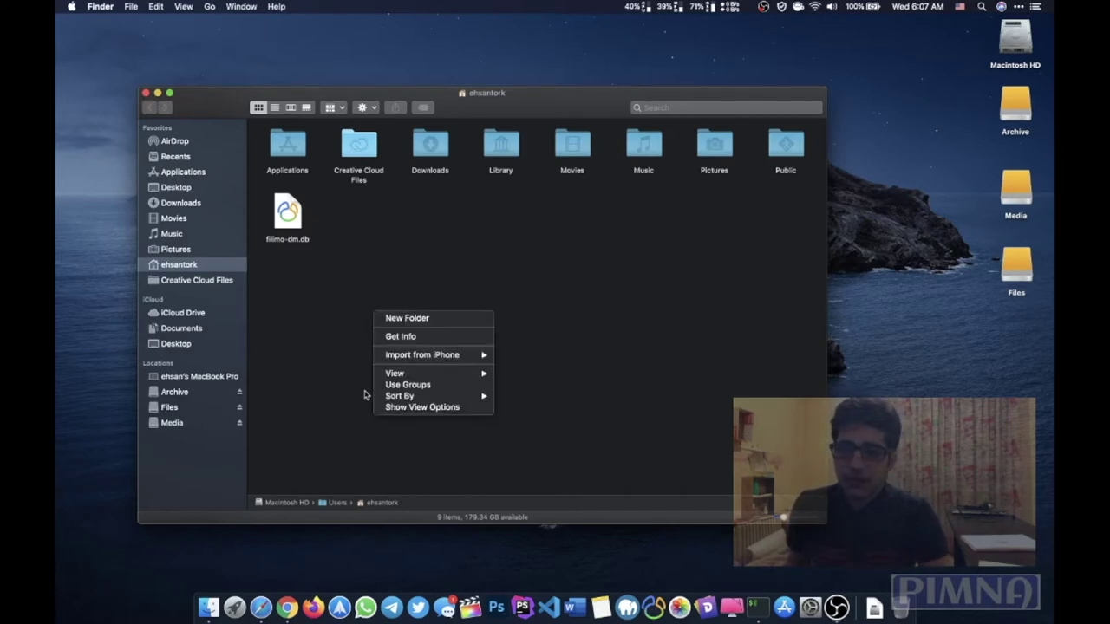
click(390, 408)
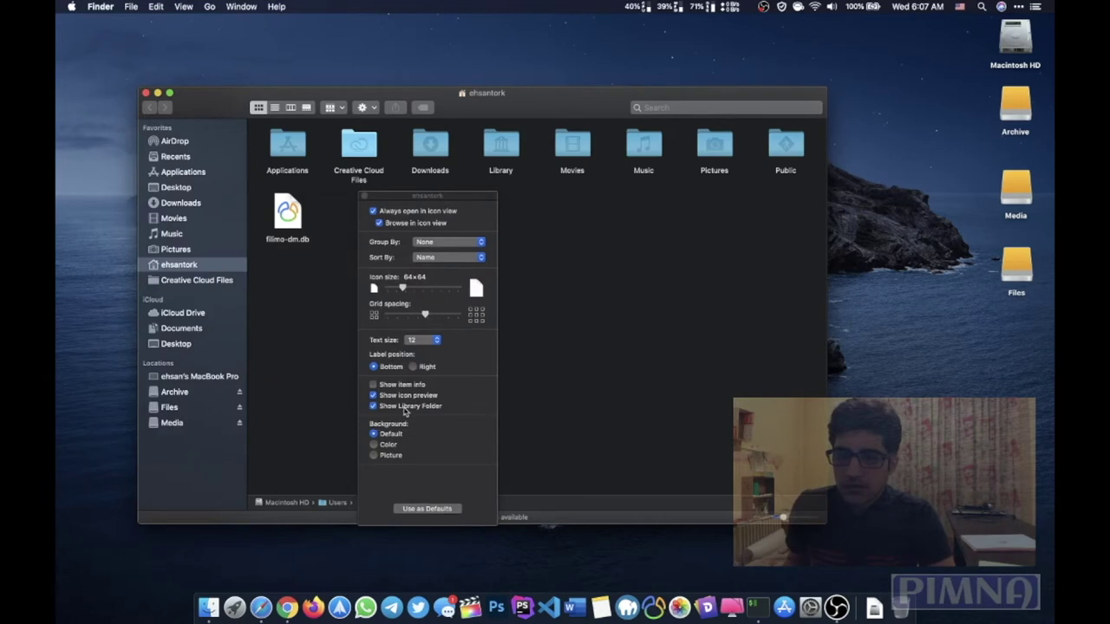
click(373, 407)
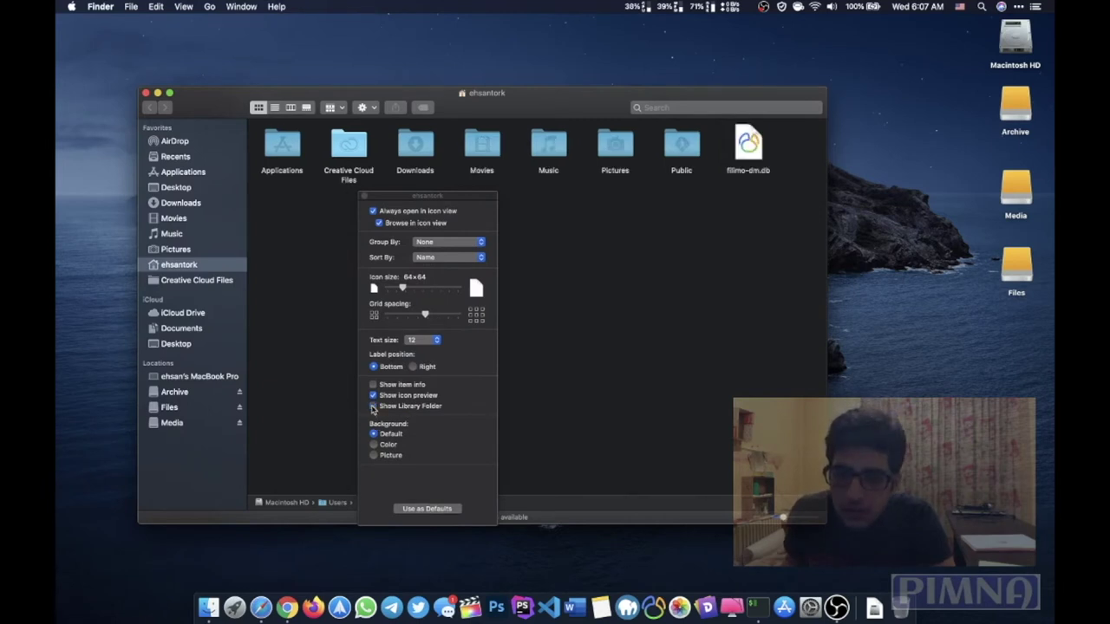
click(373, 406)
click(372, 406)
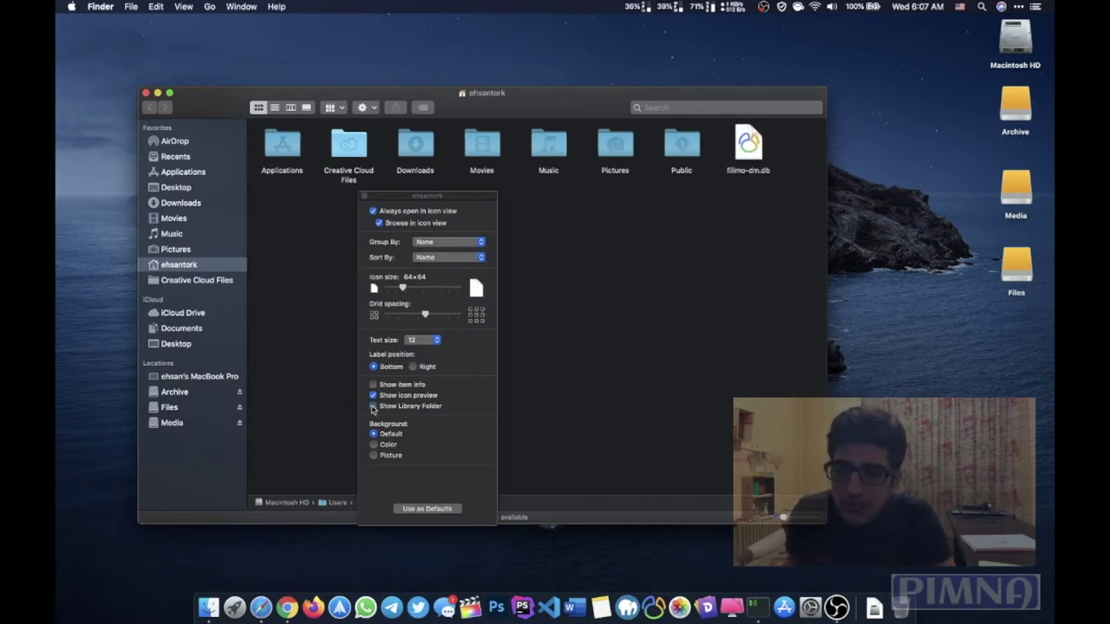
click(372, 407)
right_click(586, 358)
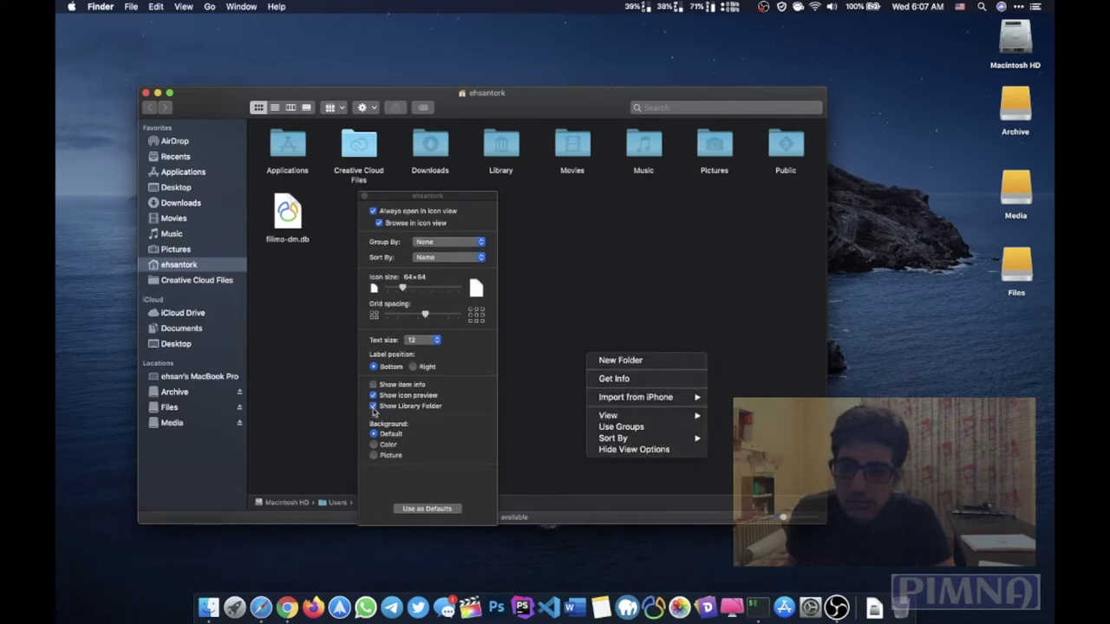
click(373, 408)
click(373, 407)
click(373, 406)
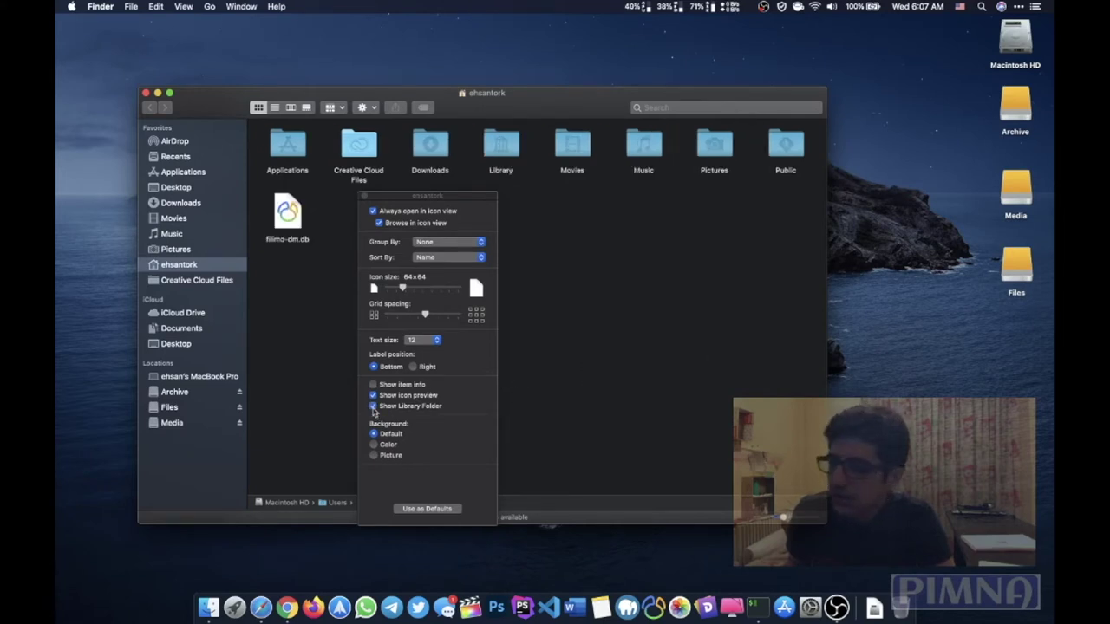
click(364, 197)
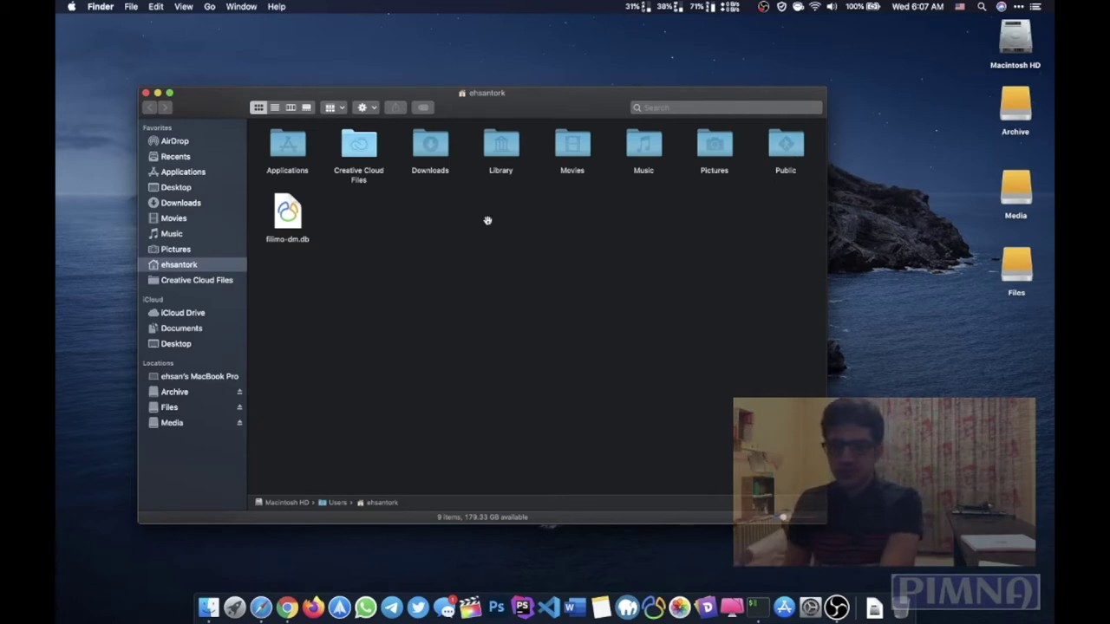
Step: Extend the screen capture area to the upper edge of the screen, then cancel the capture
key(super+shift+5)
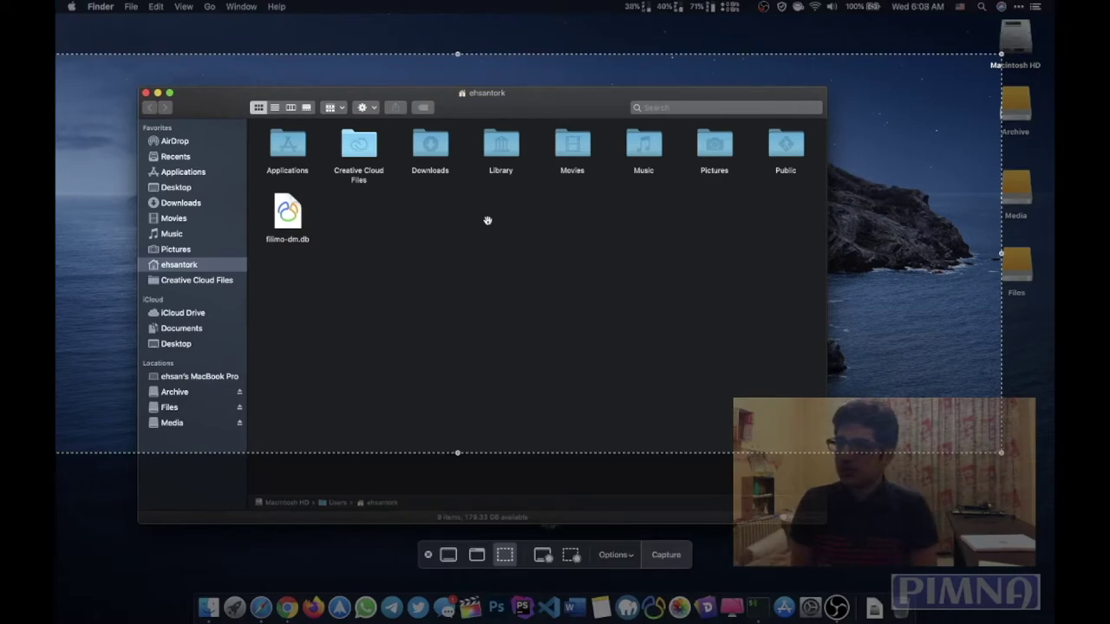
drag(457, 53, 457, 1)
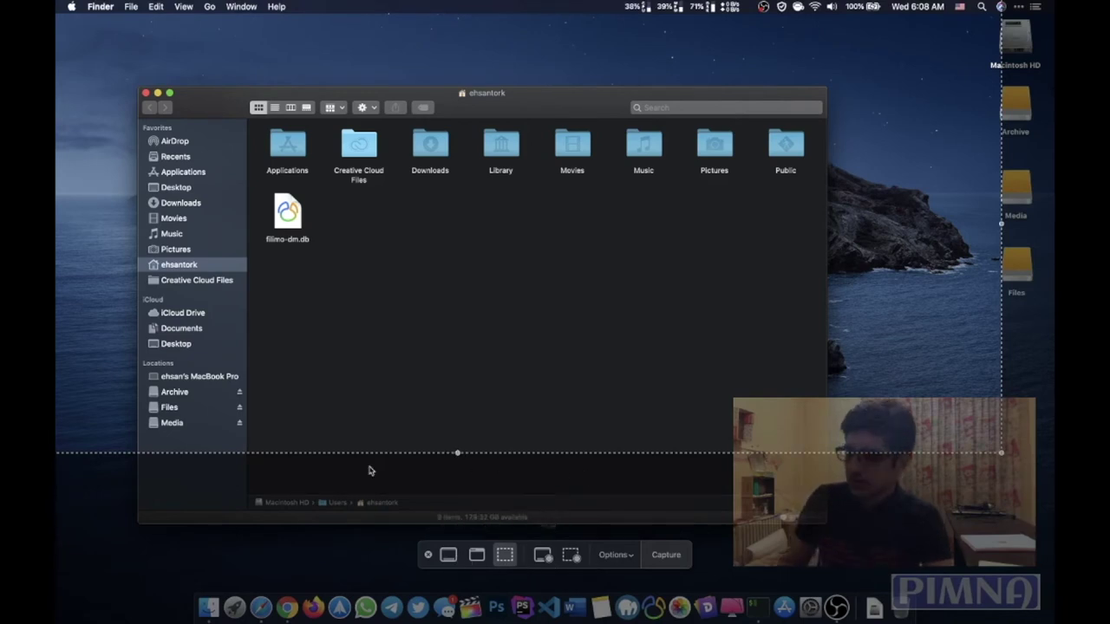
key(Escape)
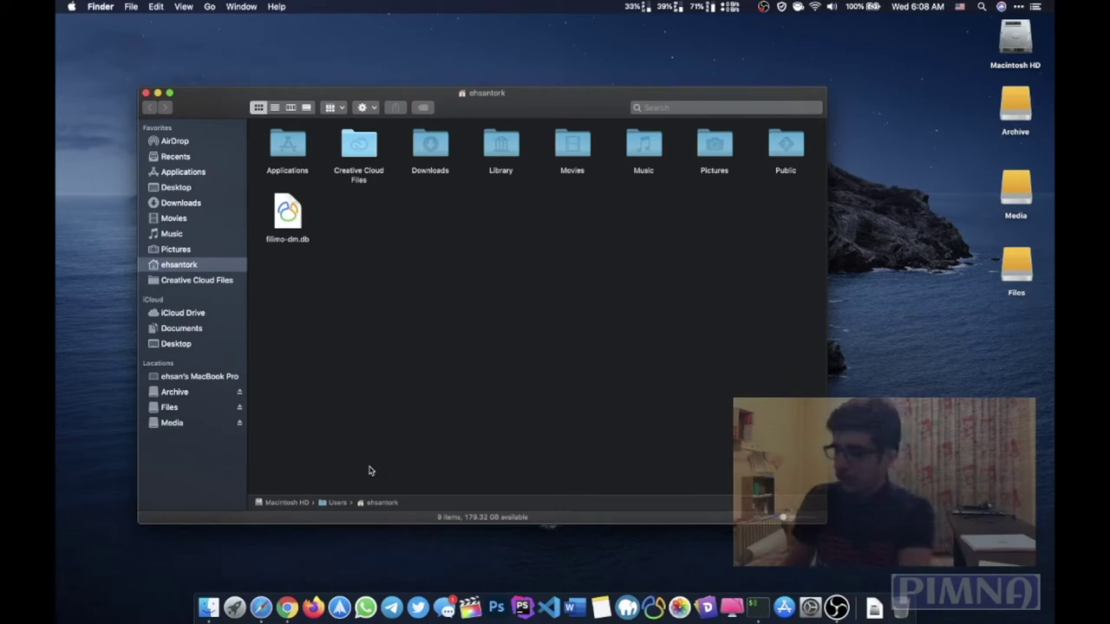
Step: Capture a screenshot of the screen area around the Finder window, open it for markup, and close the markup view
key(super+shift+4)
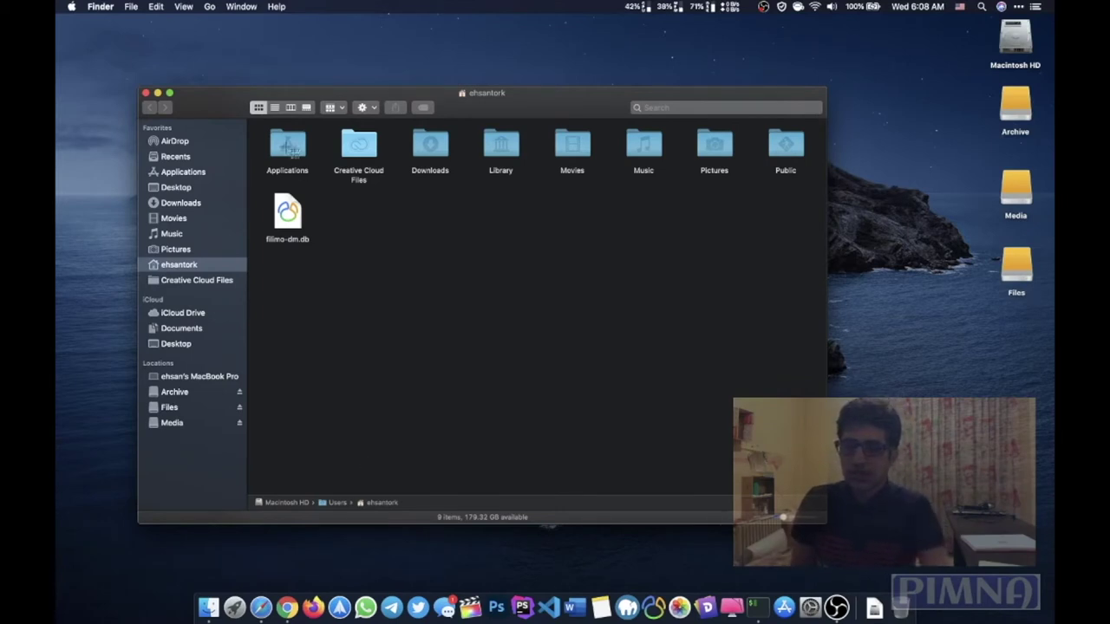
drag(193, 63, 880, 486)
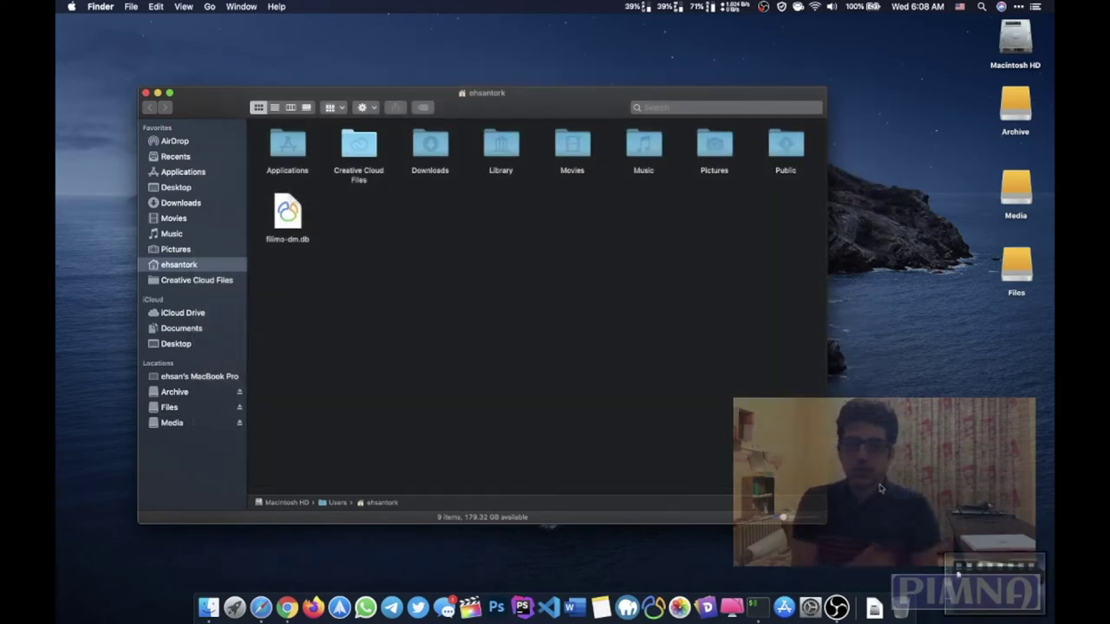
click(959, 586)
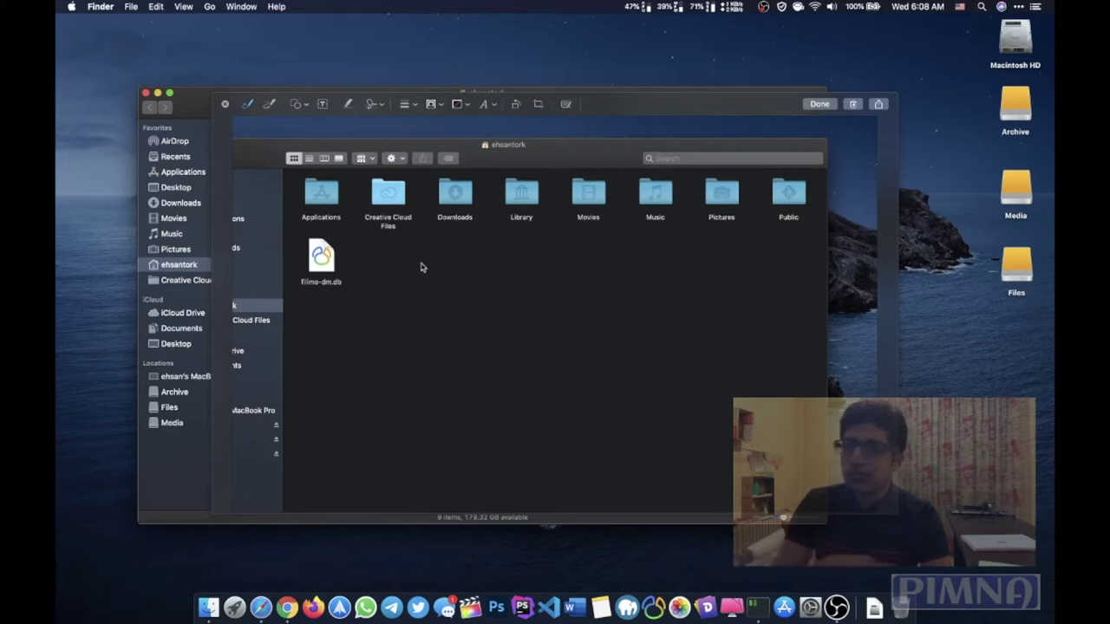
click(224, 105)
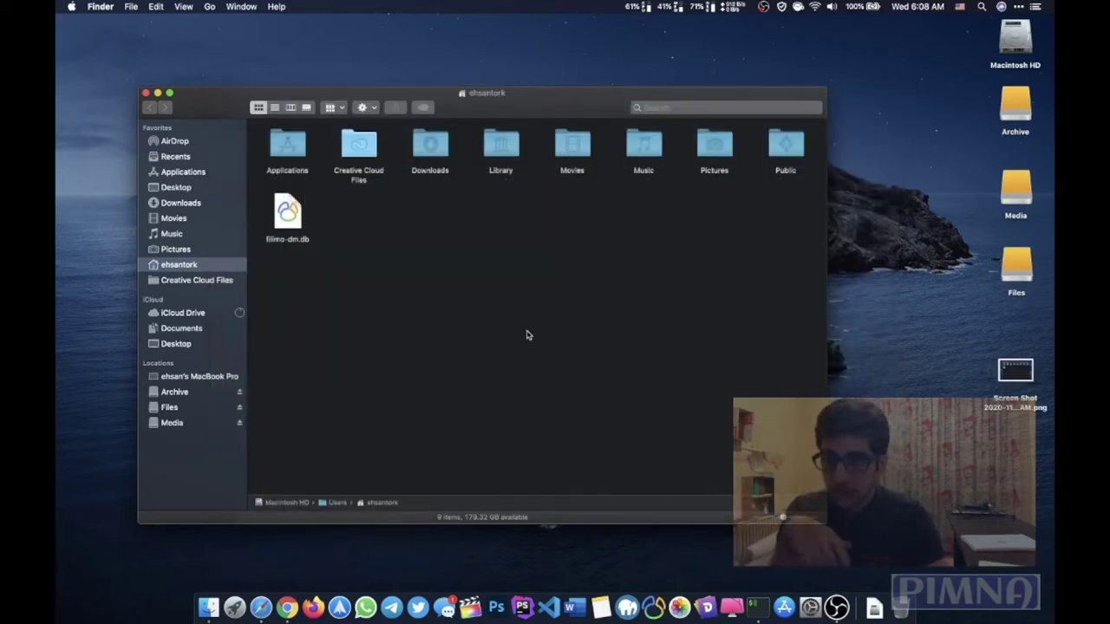
Step: Align the new screenshot file below the Files drive on the desktop and close the Finder window
mouse_move(1013, 368)
mouse_down()
mouse_move(904, 232)
mouse_move(1010, 367)
mouse_up()
click(622, 277)
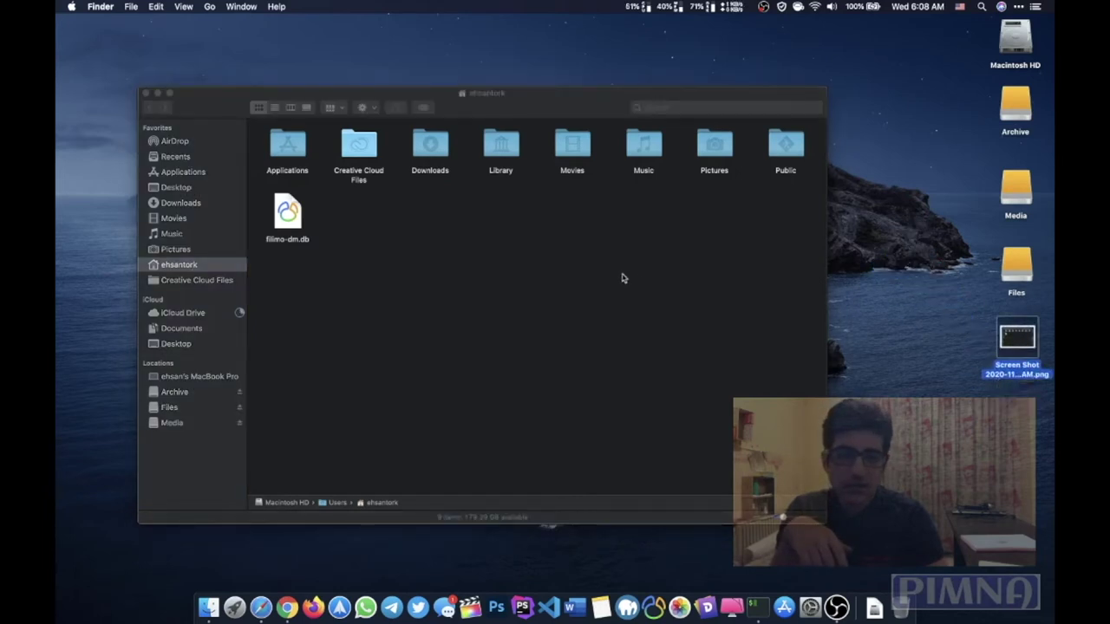
click(146, 93)
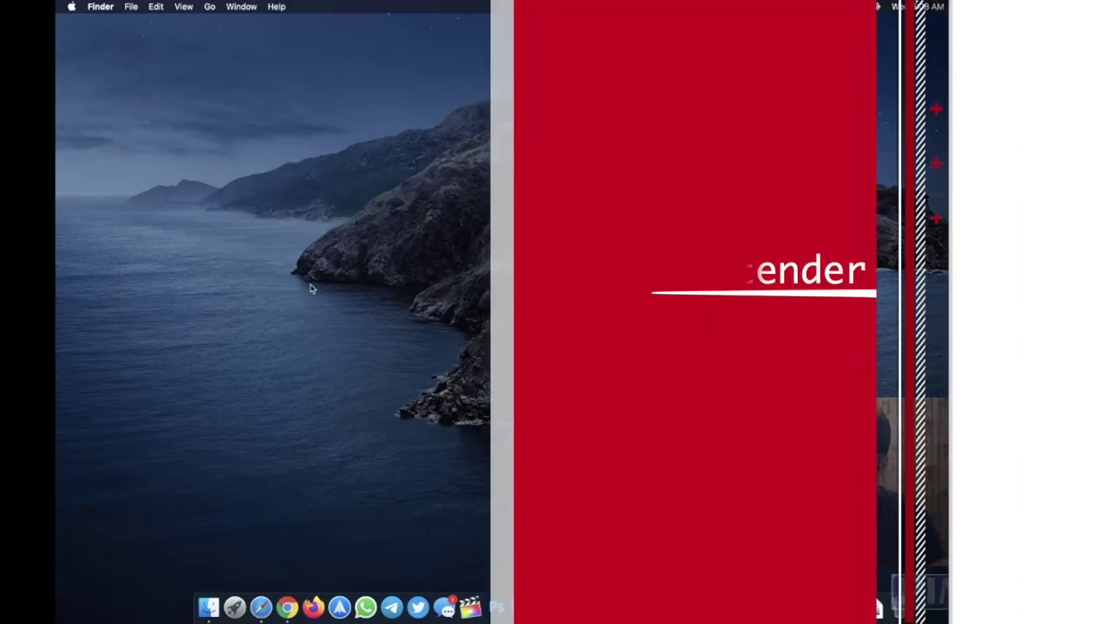
Step: Look through the installed apps in Launchpad, including the Productivity folder, and return to the desktop
click(234, 607)
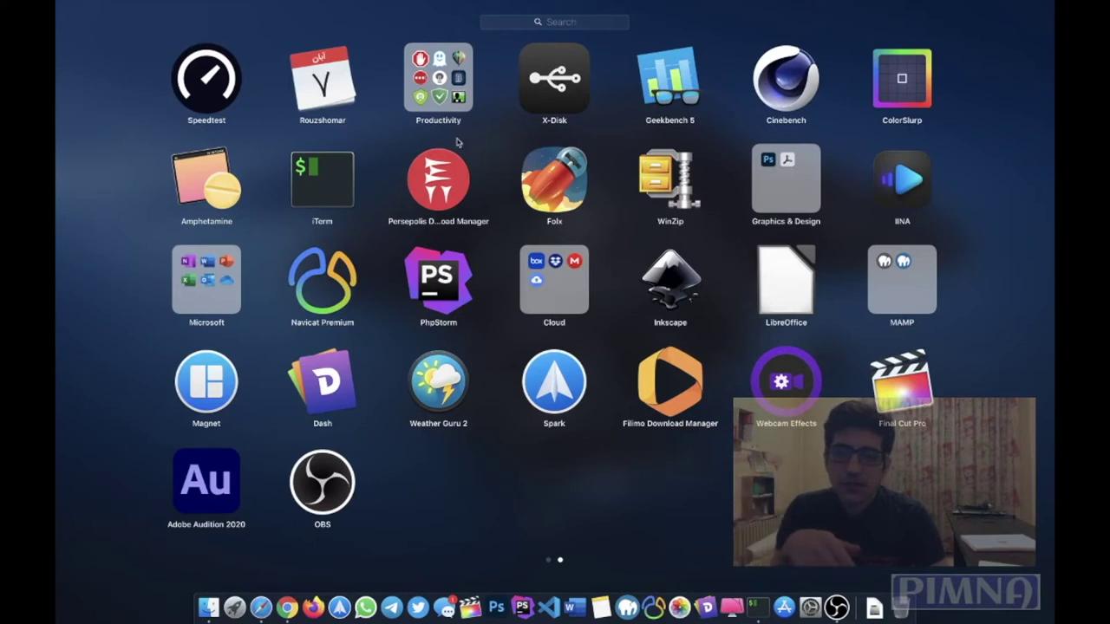
click(638, 40)
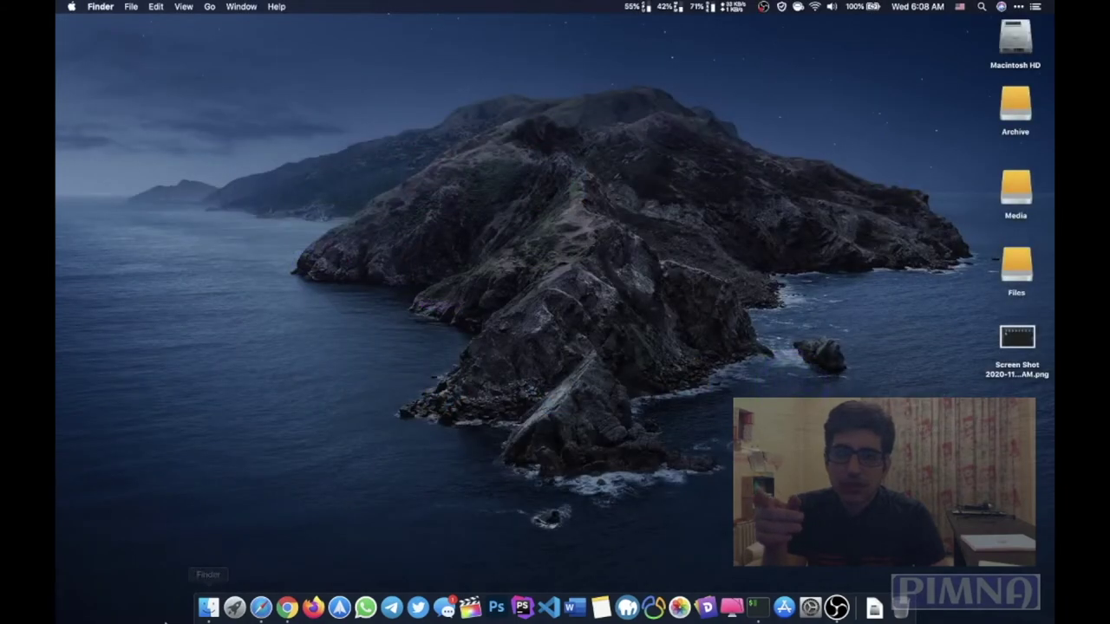
click(234, 606)
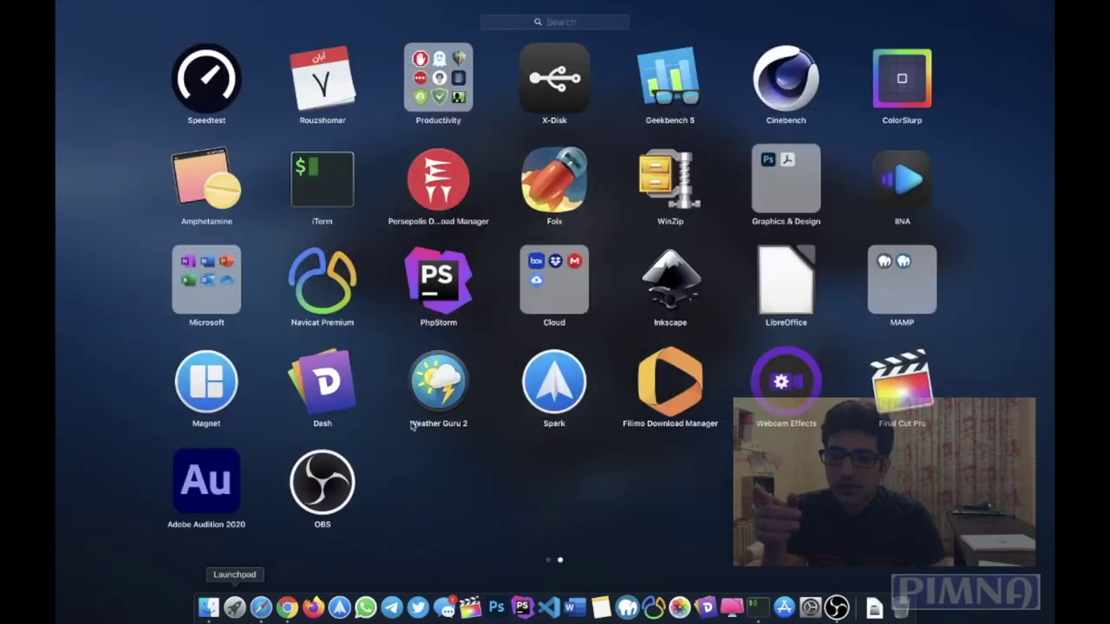
click(452, 111)
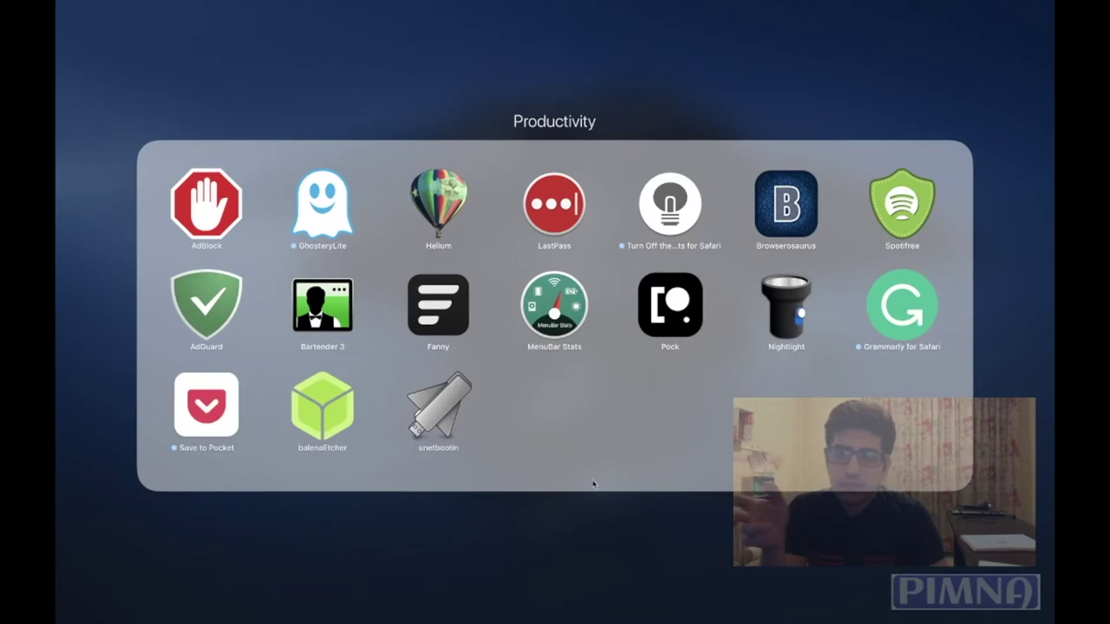
click(611, 537)
click(610, 534)
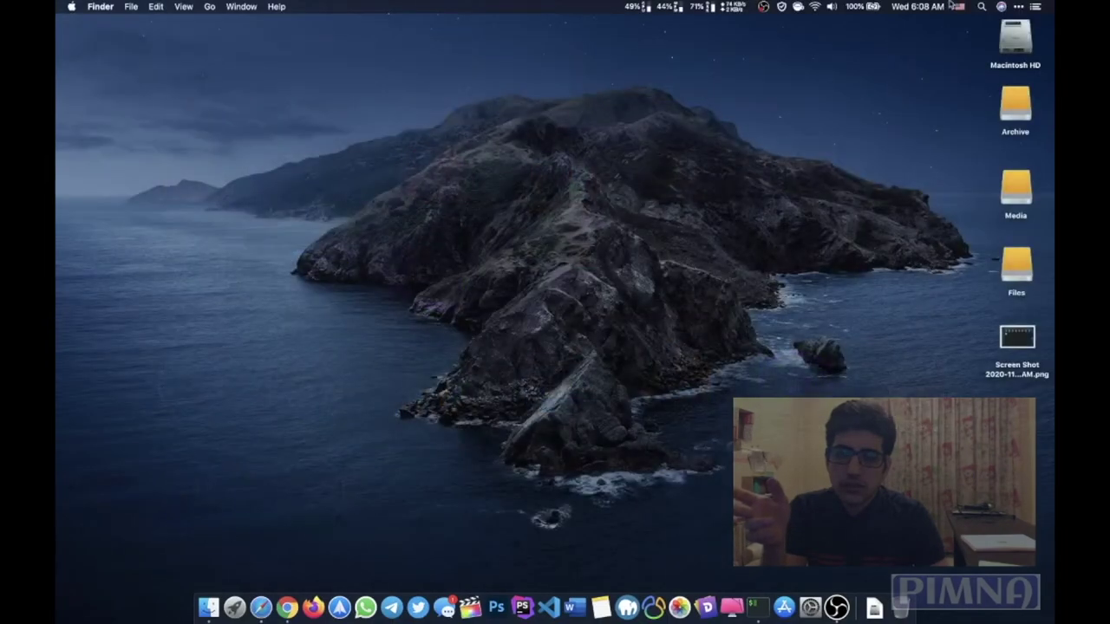
Step: Reveal the menu bar items hidden by Bartender and hide them again
click(1020, 7)
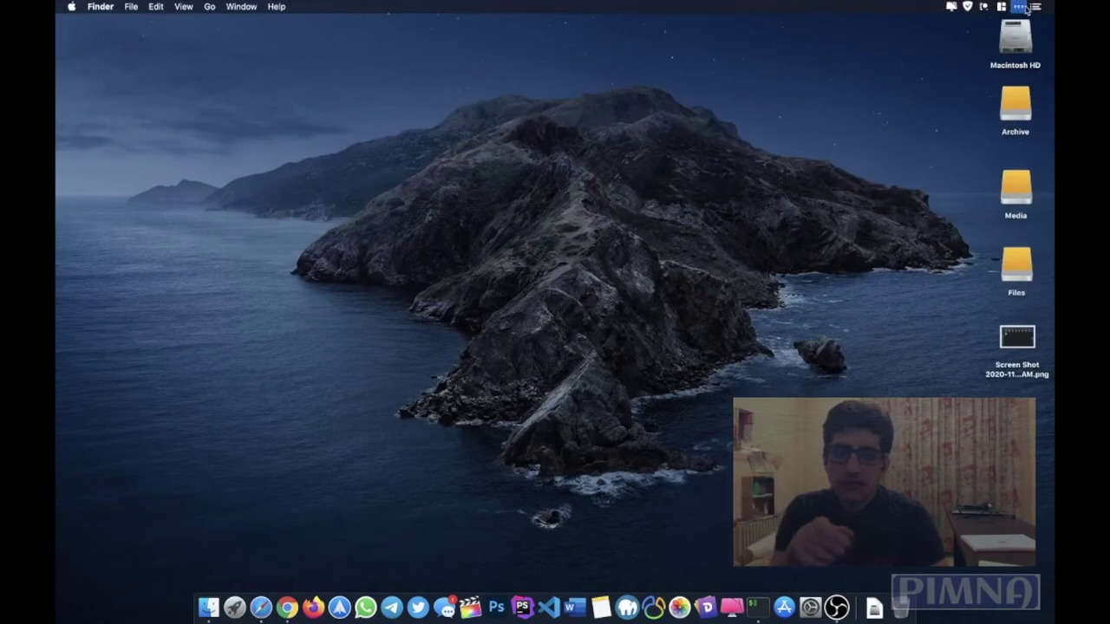
click(1002, 7)
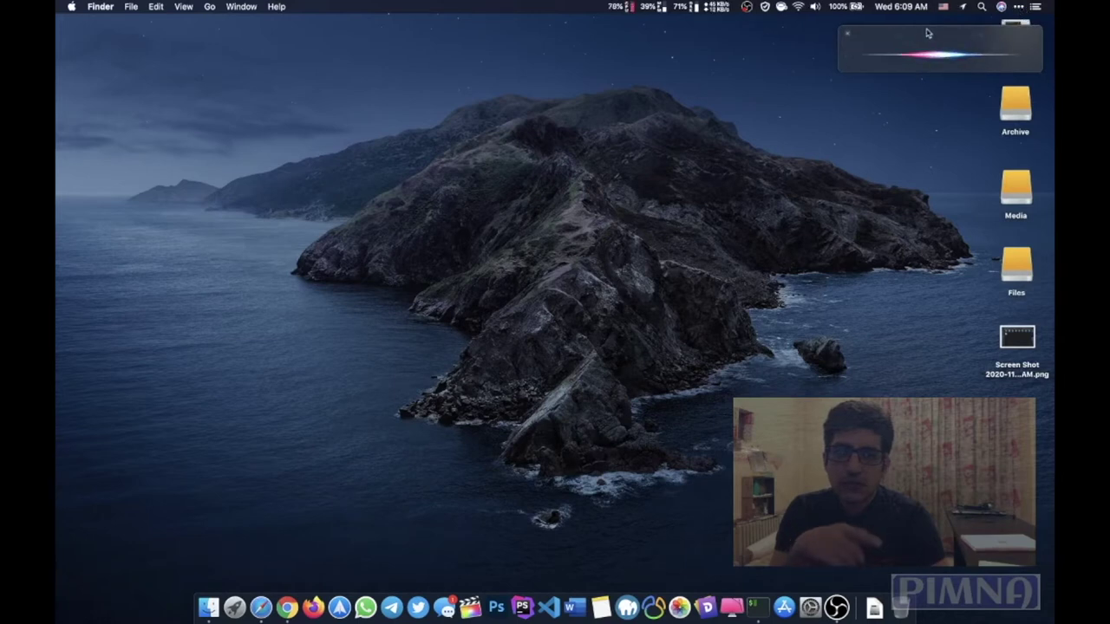
click(1020, 7)
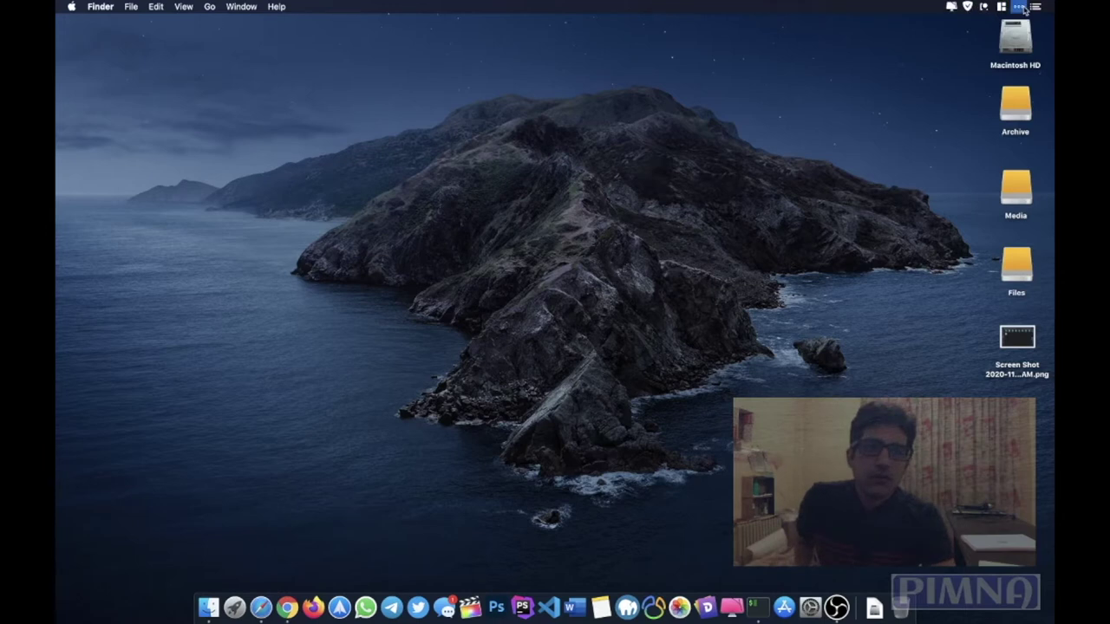
click(1020, 7)
Step: Open Bartender's preferences and look through the list of active menu bar items
right_click(1020, 7)
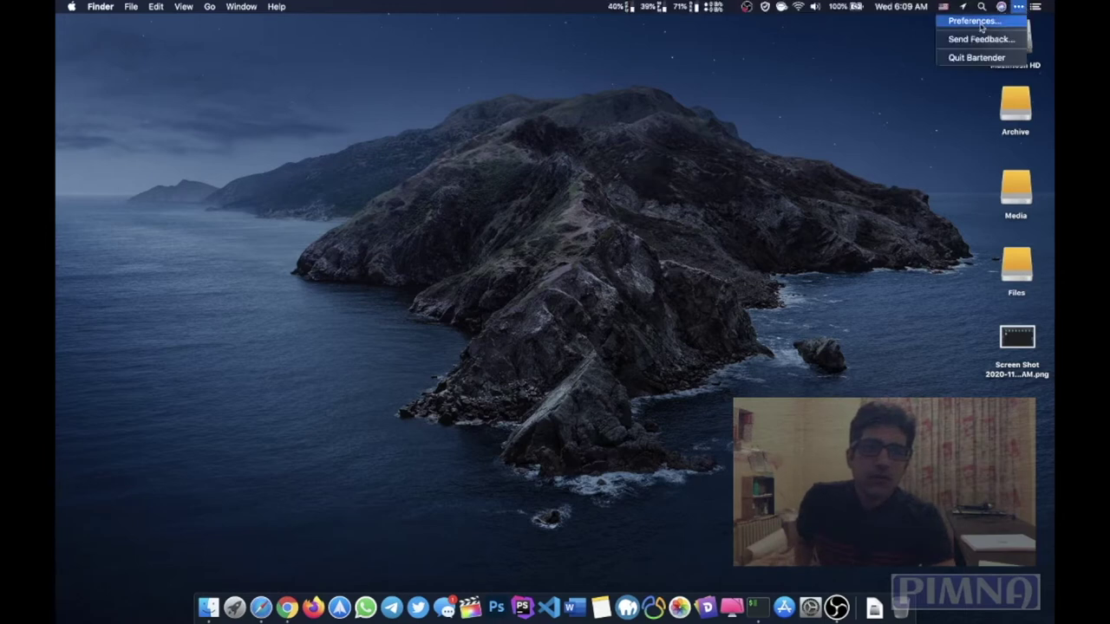
click(1004, 20)
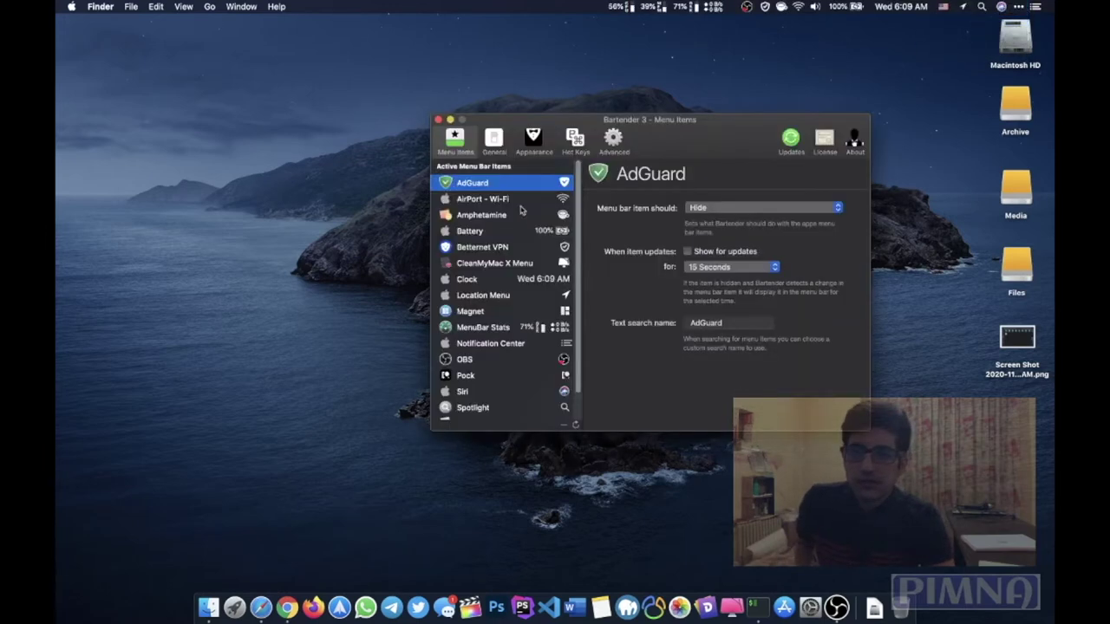
scroll(531, 310, down, 2)
scroll(531, 311, up, 2)
Step: Set AdGuard's menu bar item to Show, and return it to Hide
click(698, 212)
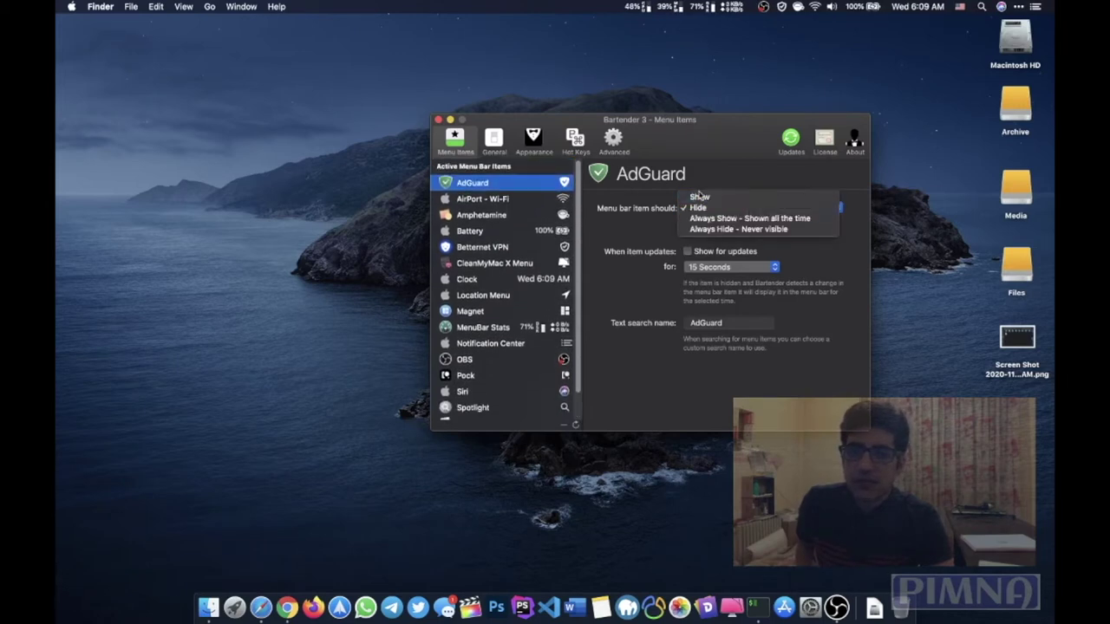
click(699, 198)
click(701, 208)
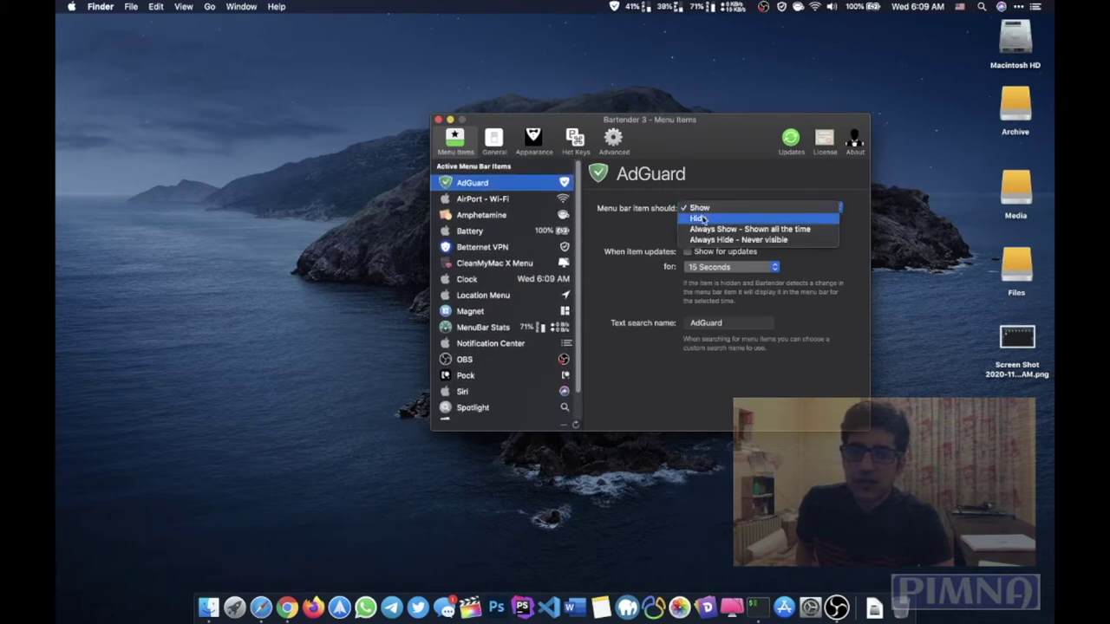
click(702, 219)
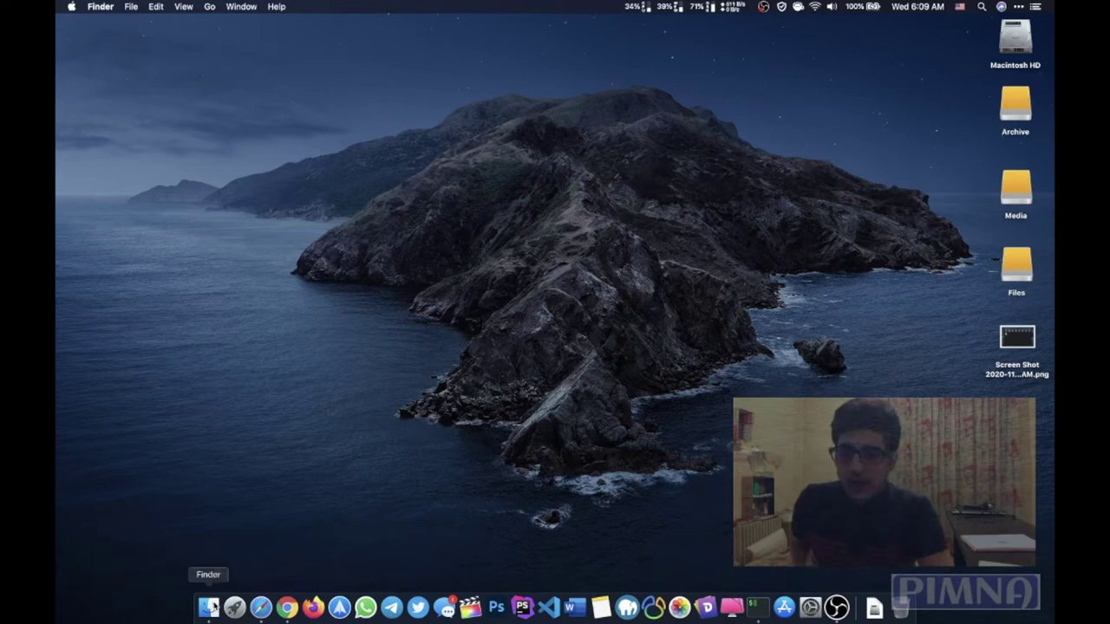
Step: Open a Finder window and go to the iCloud Desktop folder
click(209, 607)
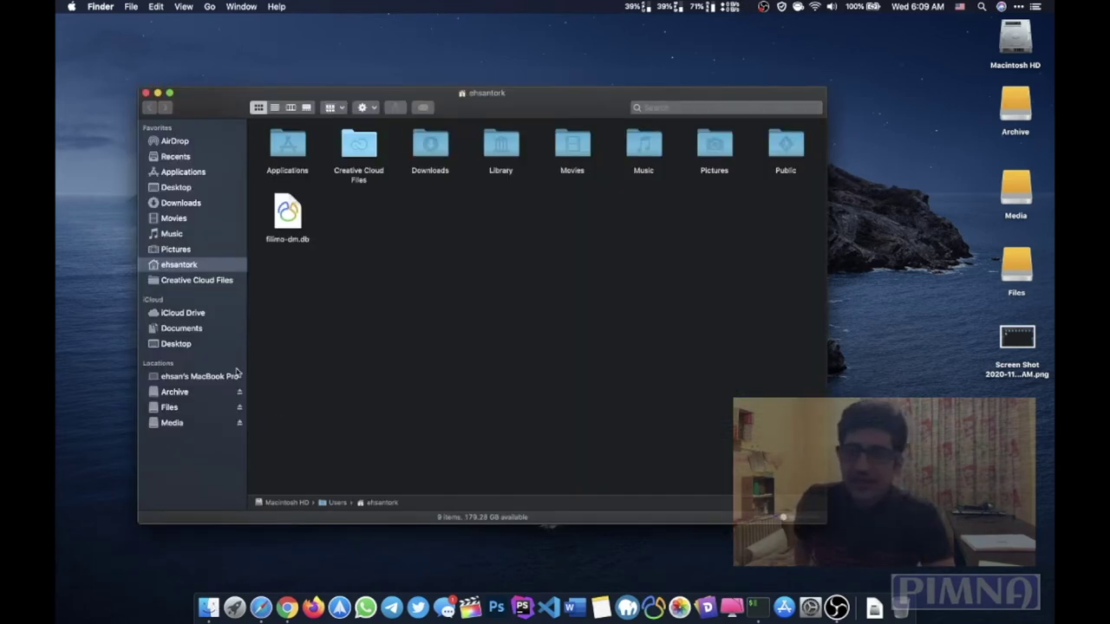
click(186, 345)
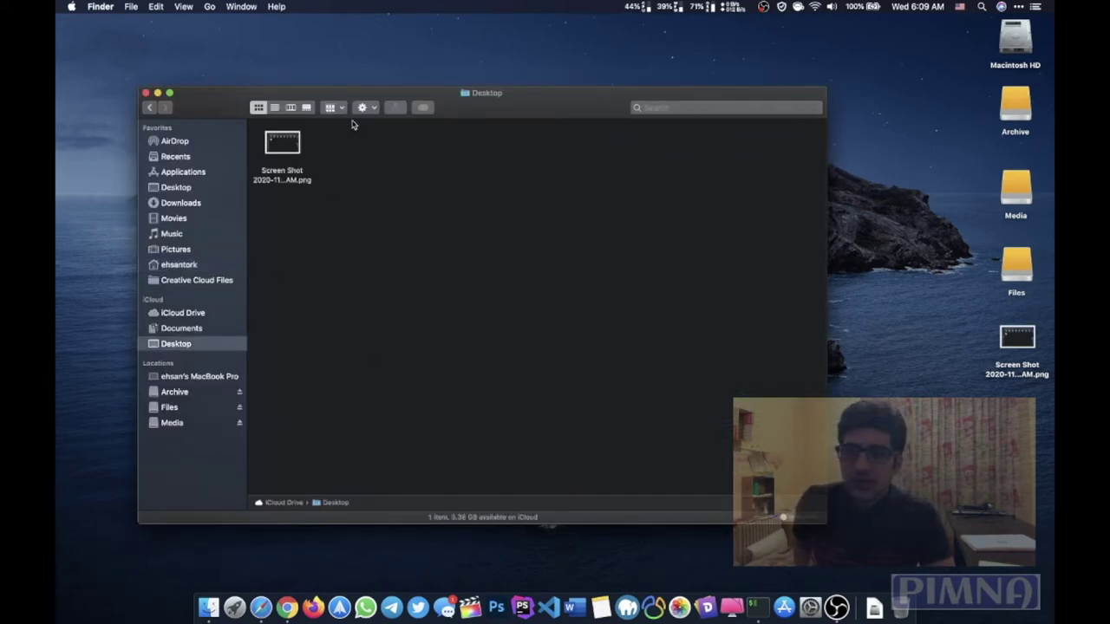
right_click(346, 254)
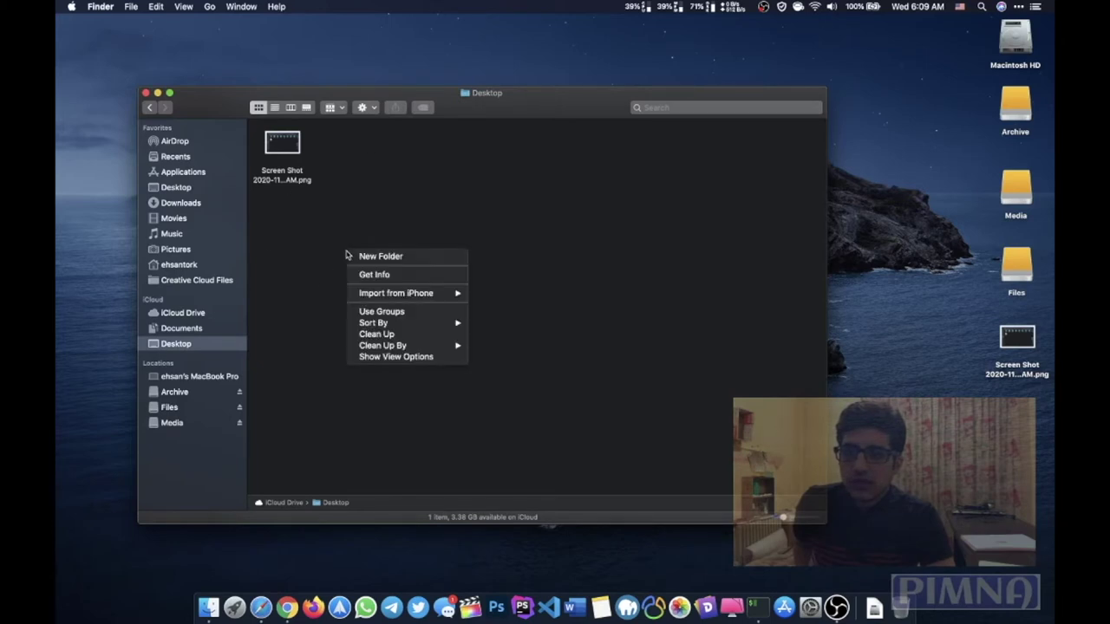
click(316, 294)
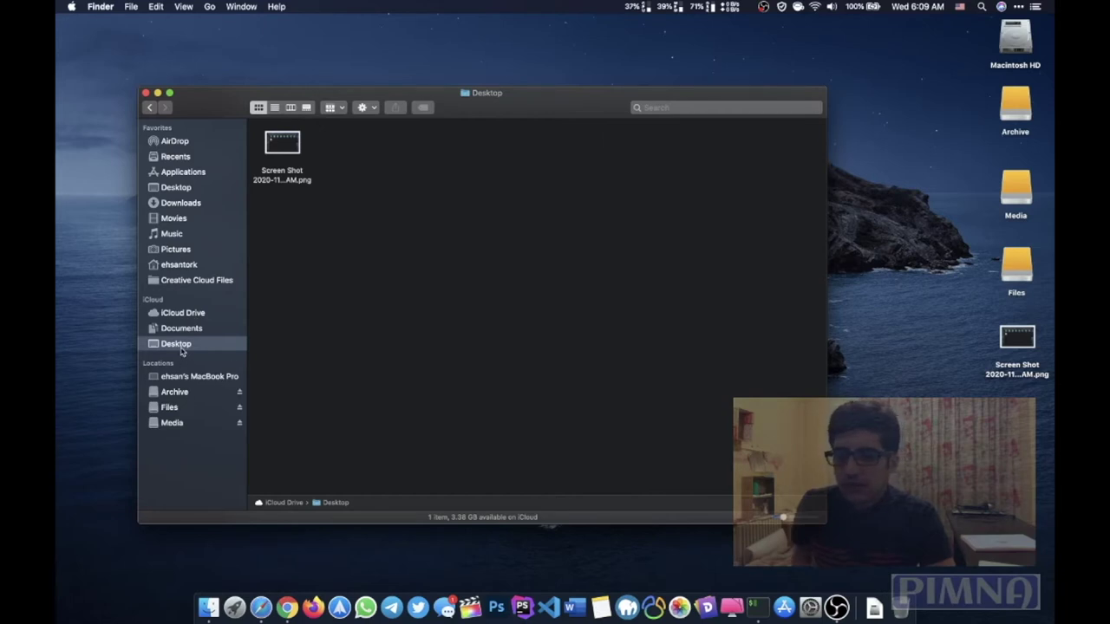
Step: Switch to iTerm and arrange its window and the Finder window so the Desktop folder's files stay visible
click(760, 613)
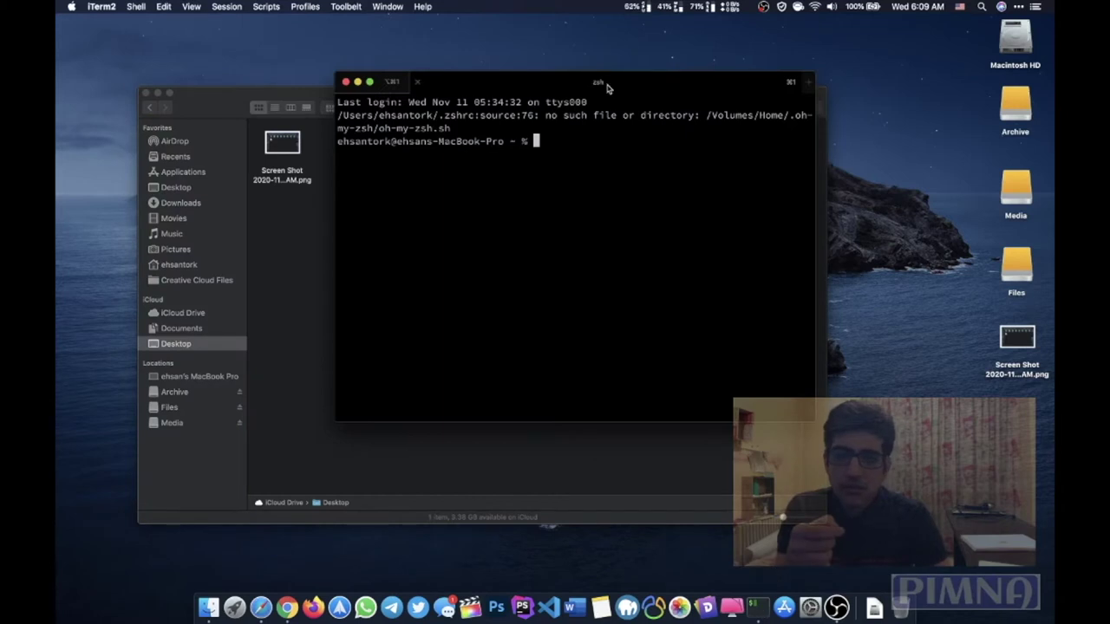
drag(607, 89, 588, 226)
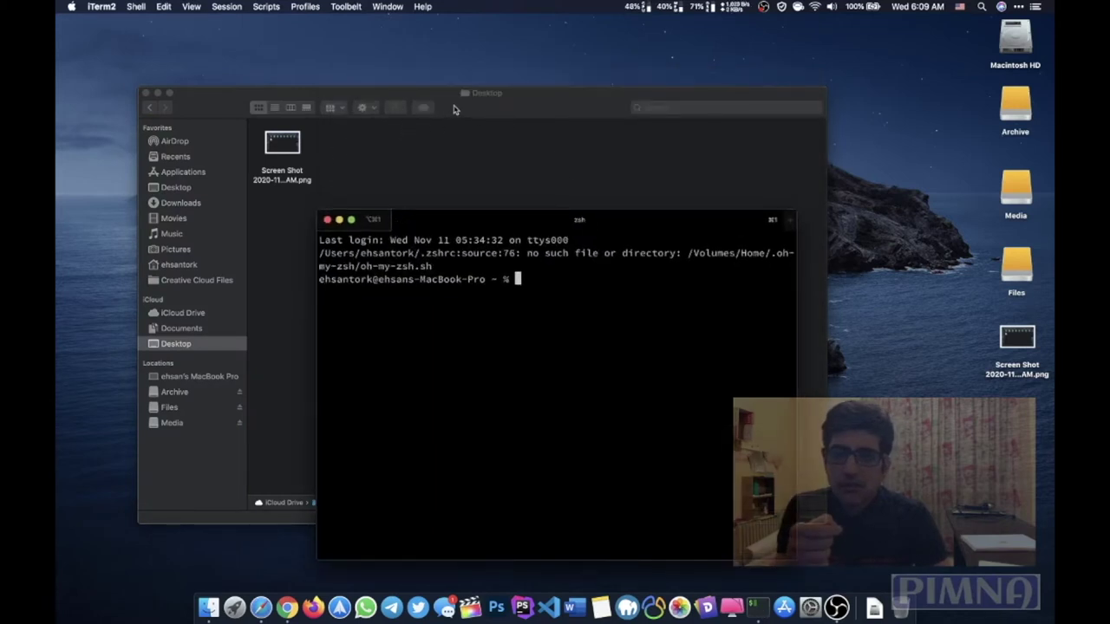
drag(457, 107, 402, 79)
click(530, 515)
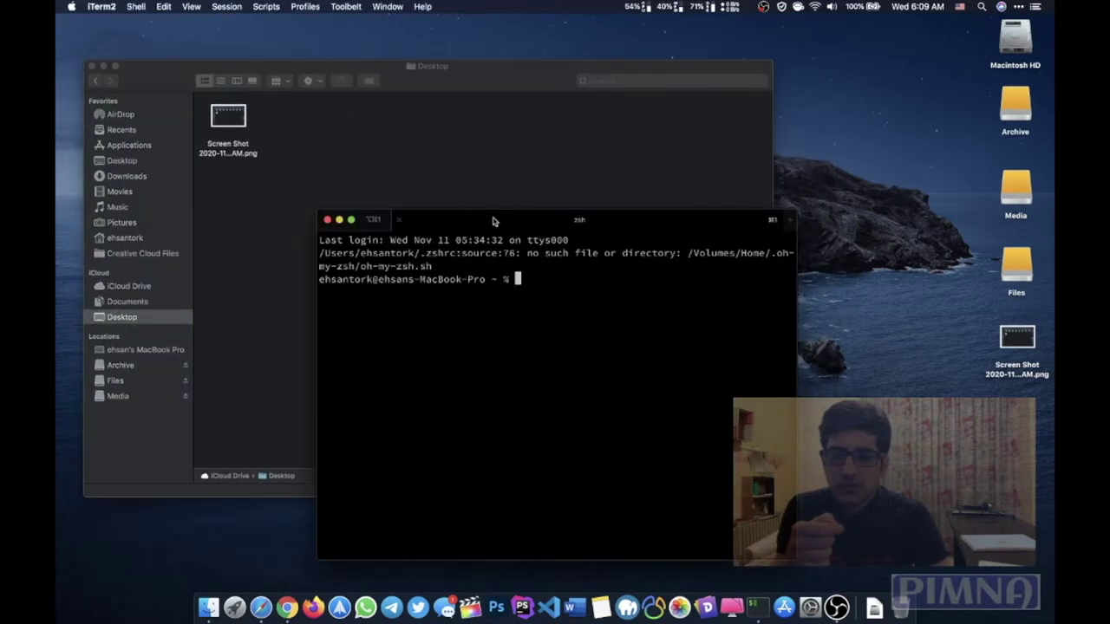
drag(493, 221, 615, 269)
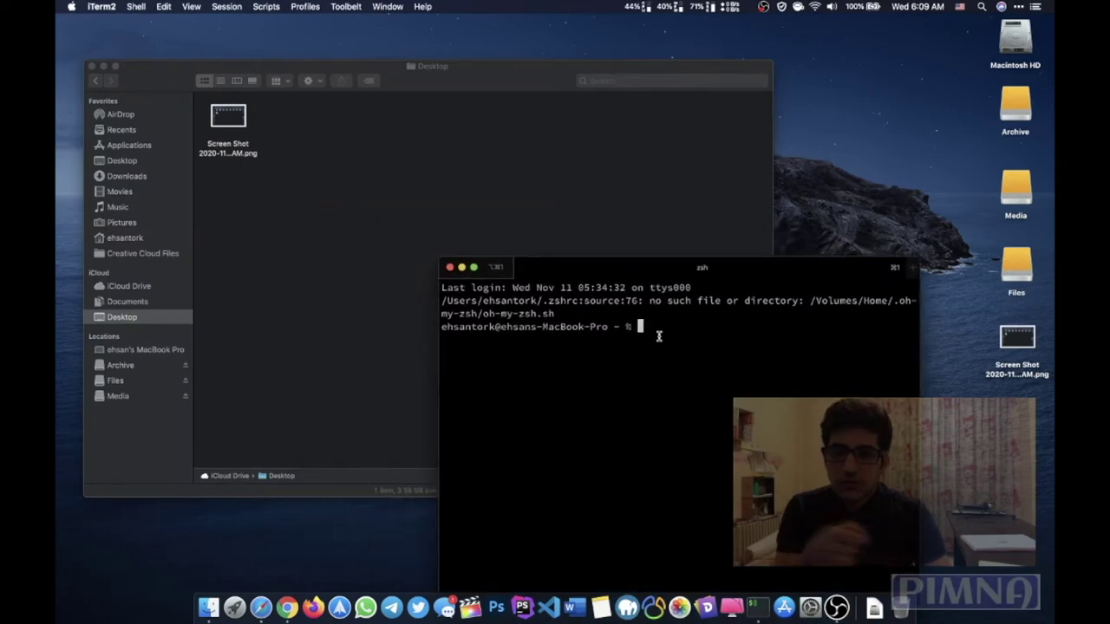
Step: From the Desktop directory, use convert to turn "Screen Shot 2020-11-11 at 6.08.17 AM.png" into screeshot.jpg, allowing iTerm to access the Desktop folder
text(cd Desktop/)
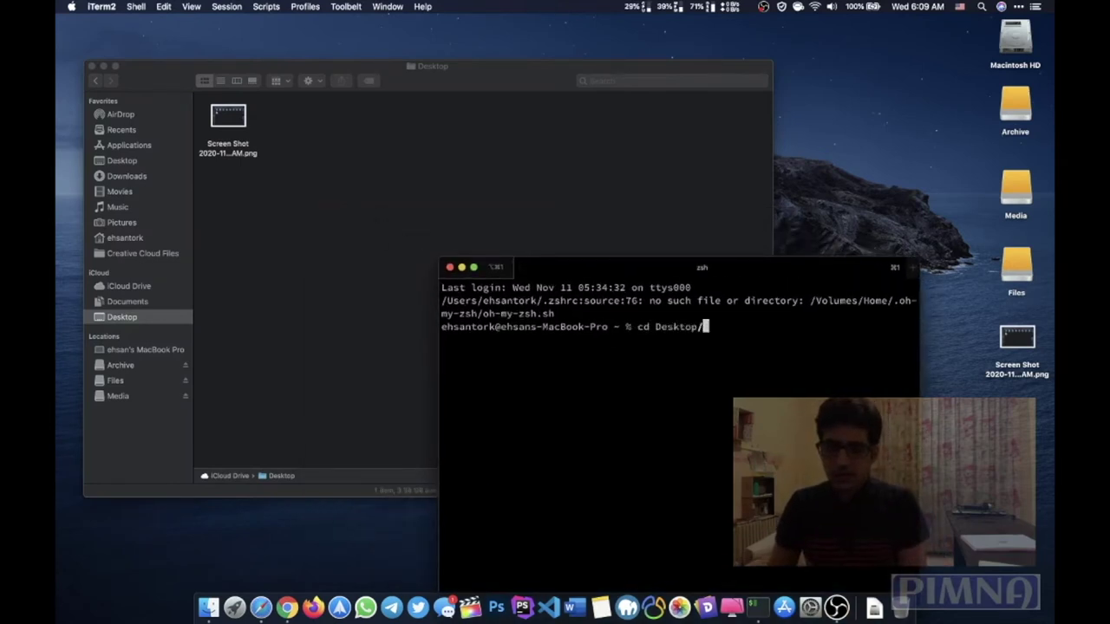
key(Return)
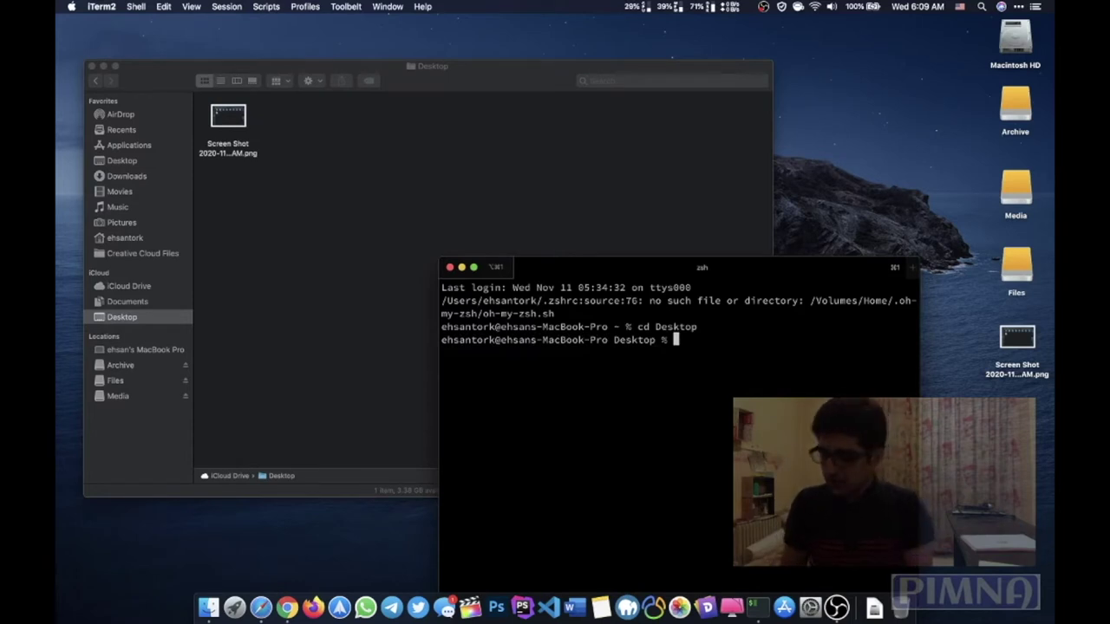
text(convert )
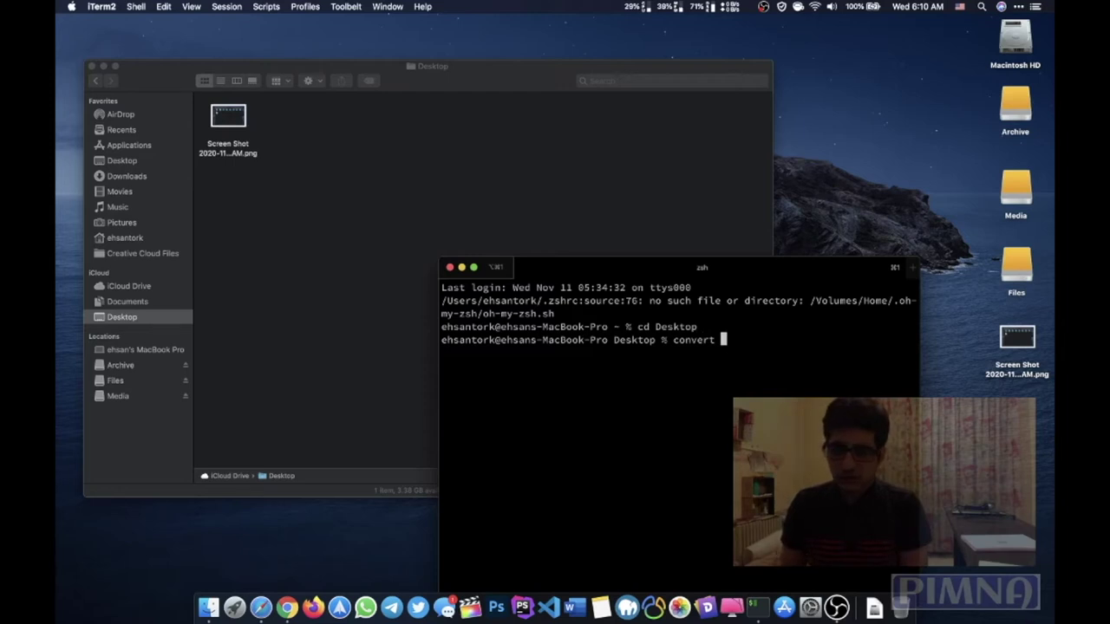
text(S)
key(Tab)
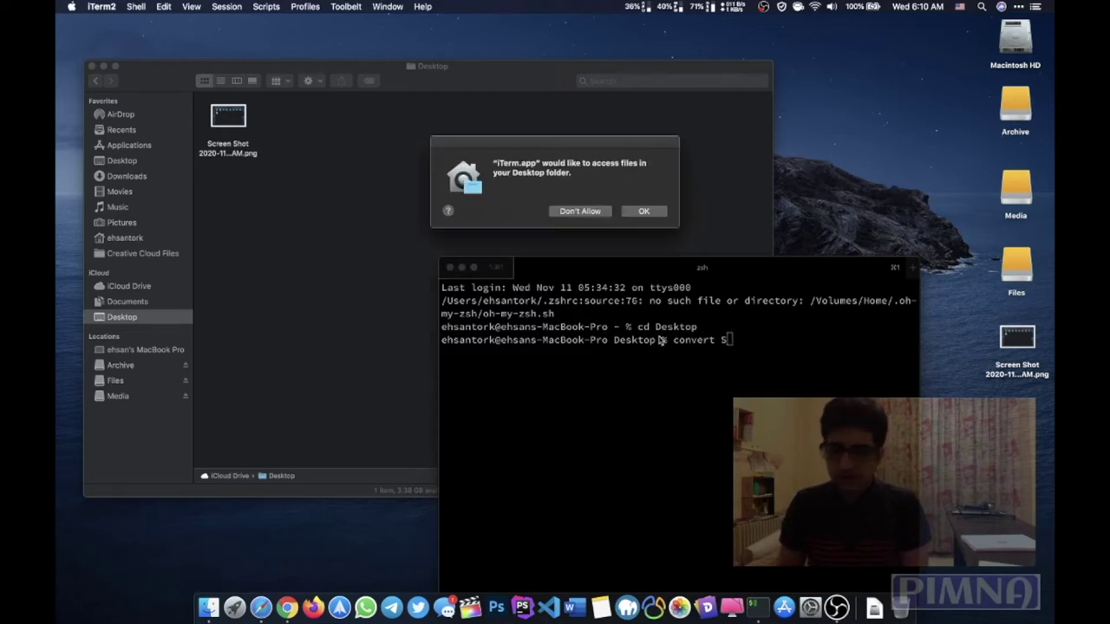
click(651, 215)
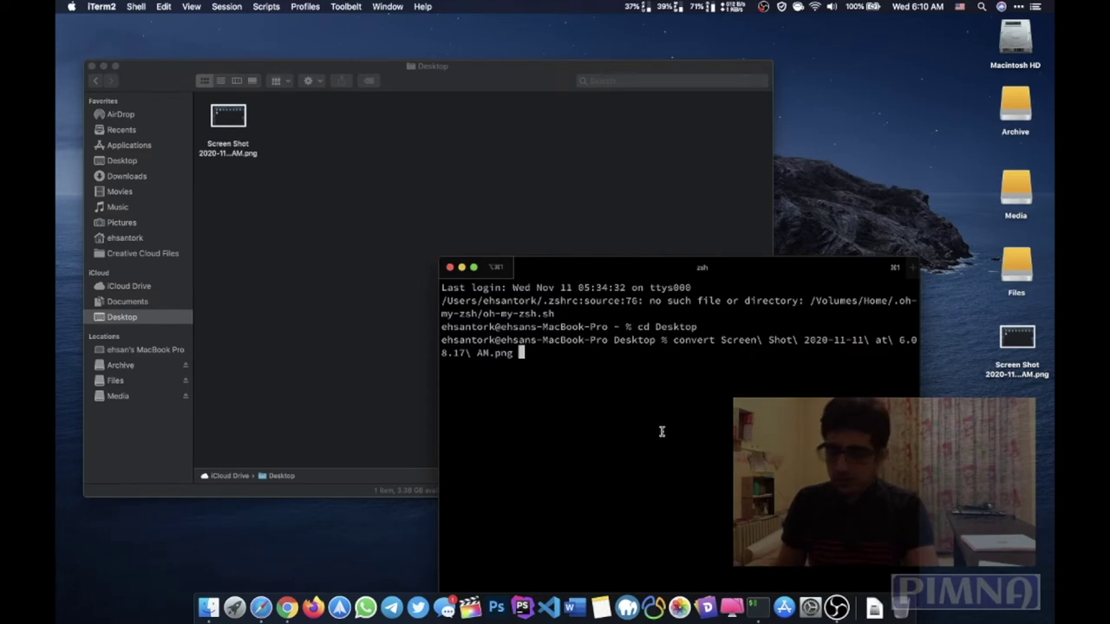
text(screesh)
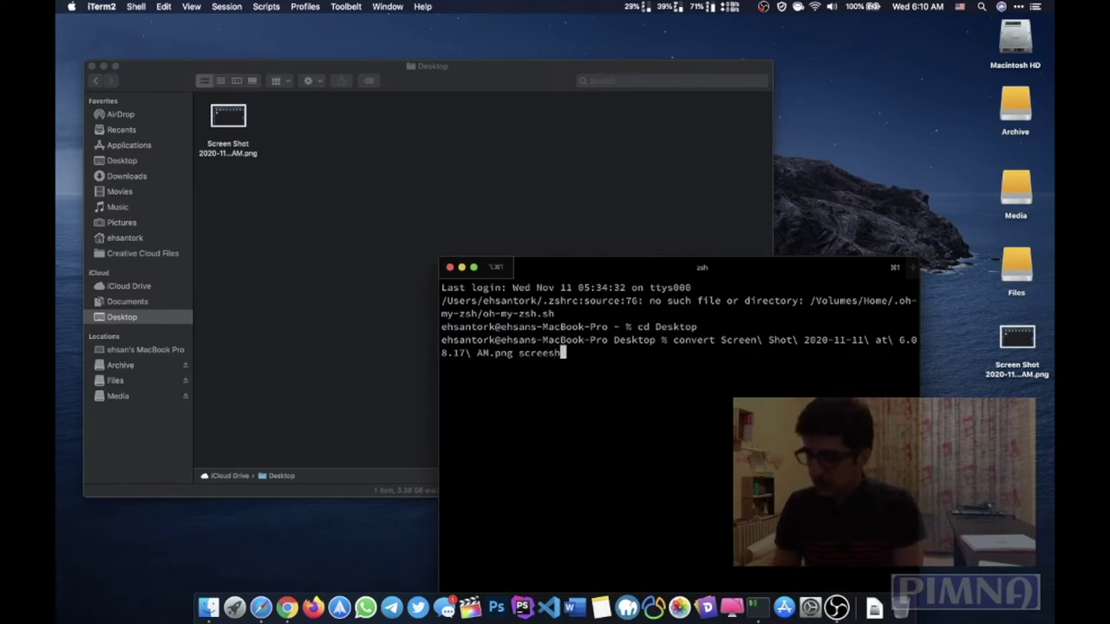
text(ot.jpg)
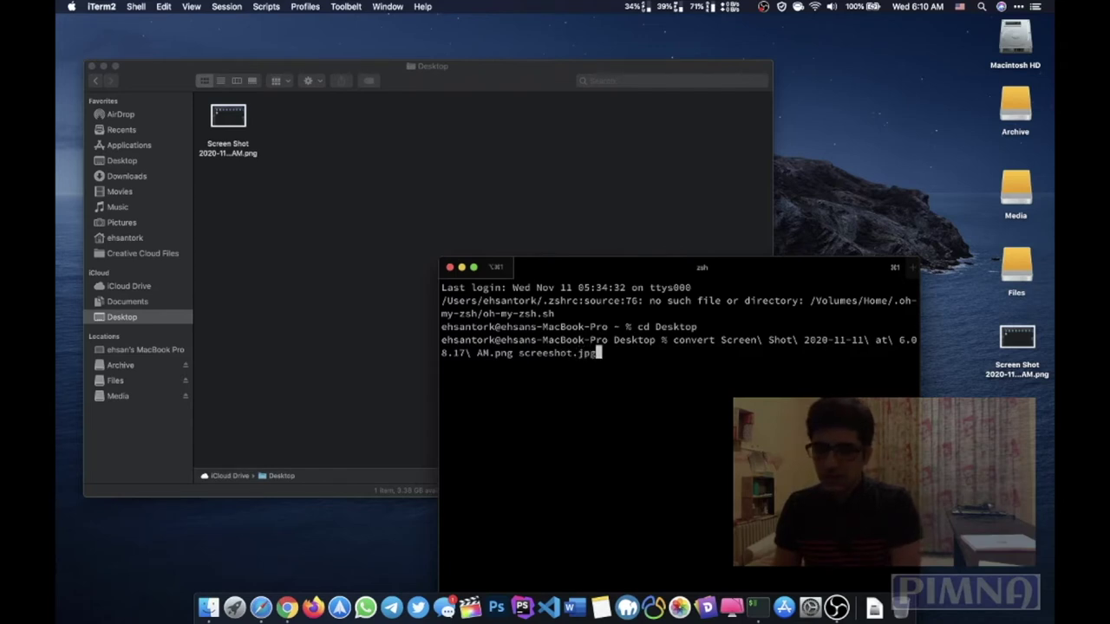
key(Return)
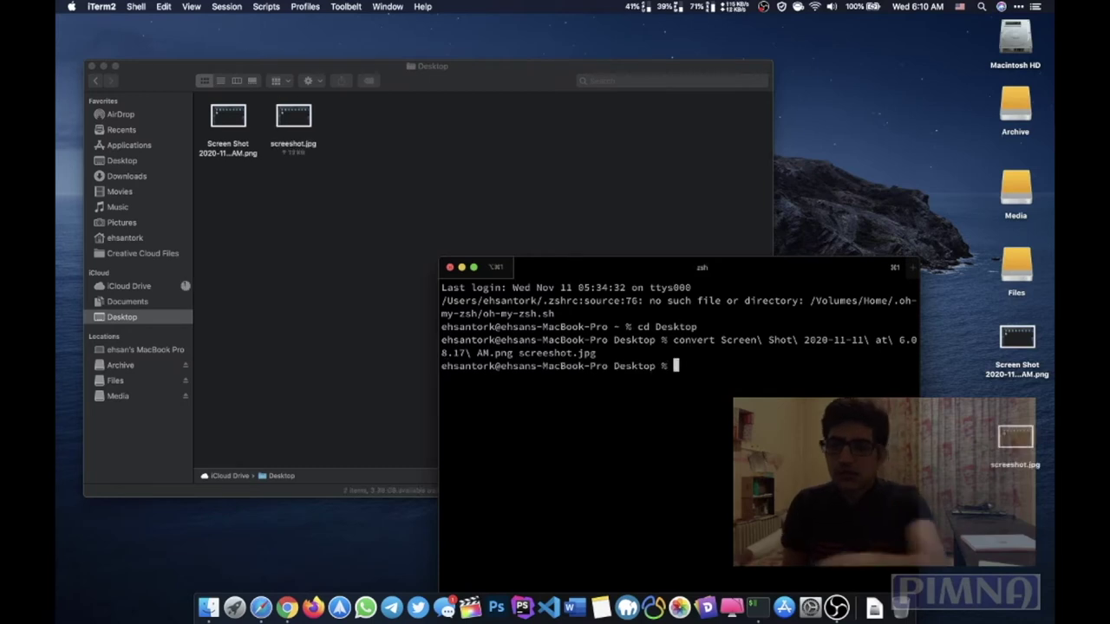
Step: Use convert to combine "Screen Shot 2020-11-11 at 6.08.17 AM.png" and screeshot.jpg into a.pdf in the Desktop directory
click(294, 123)
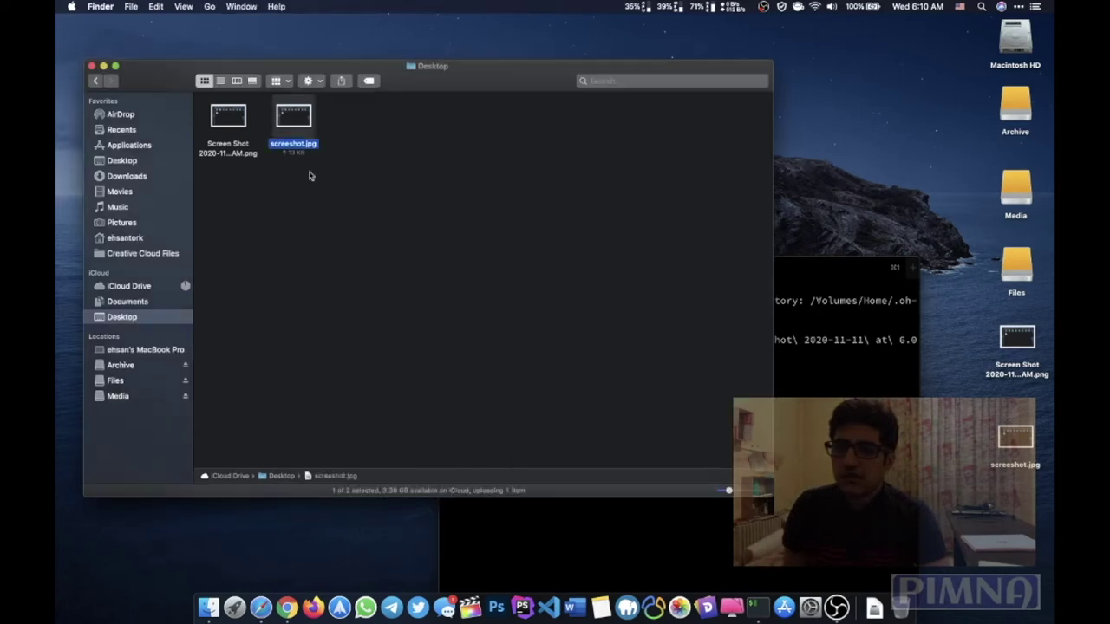
click(330, 227)
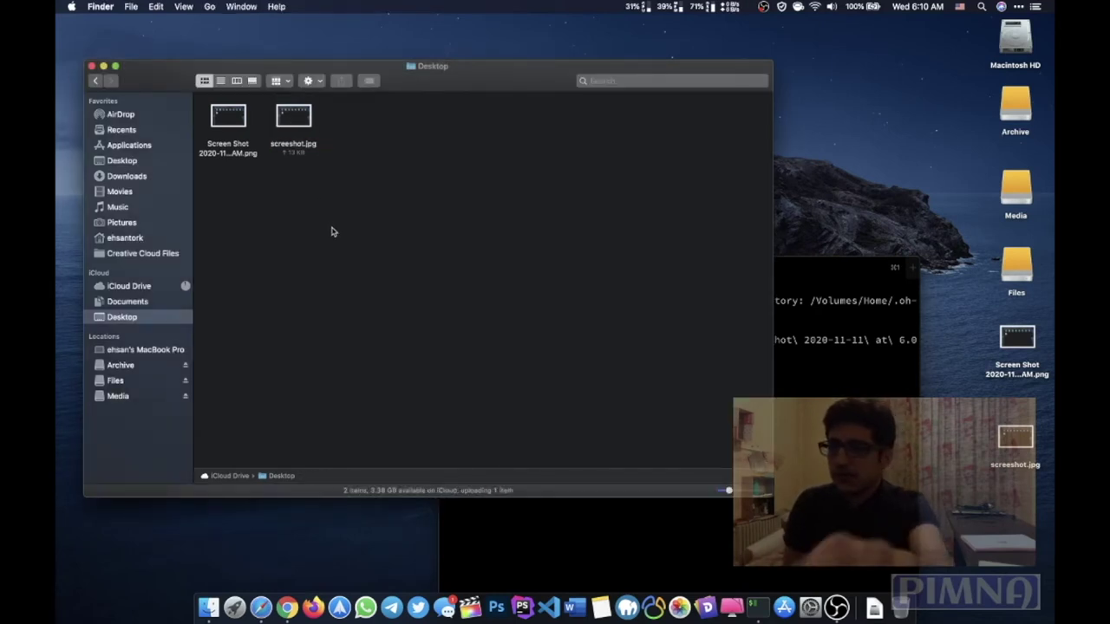
drag(832, 273, 781, 217)
key(Up)
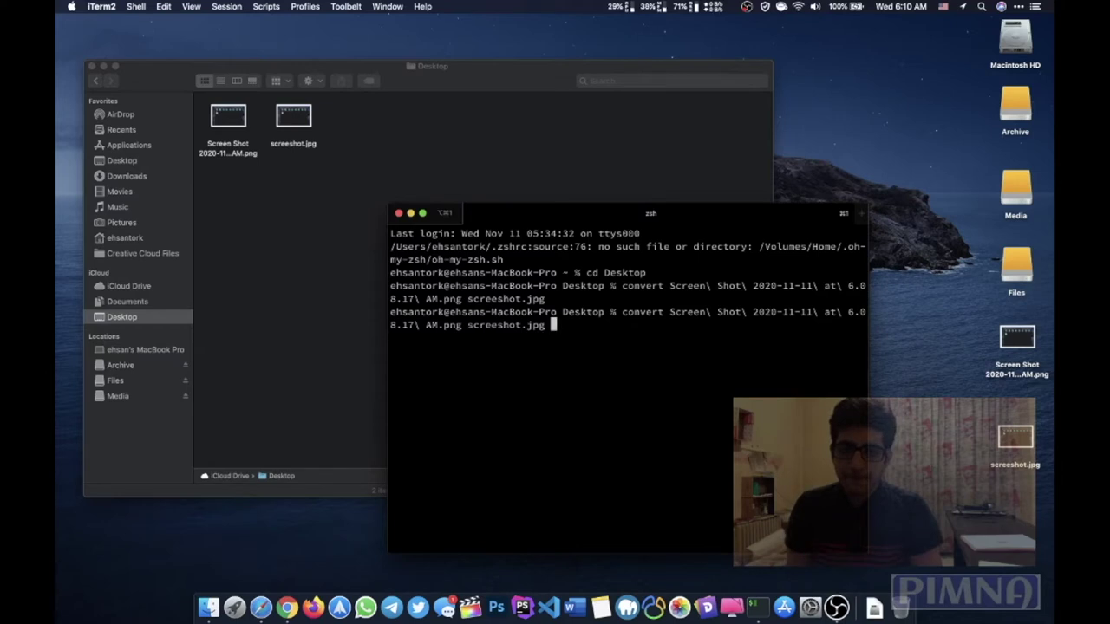
text(a.pdf)
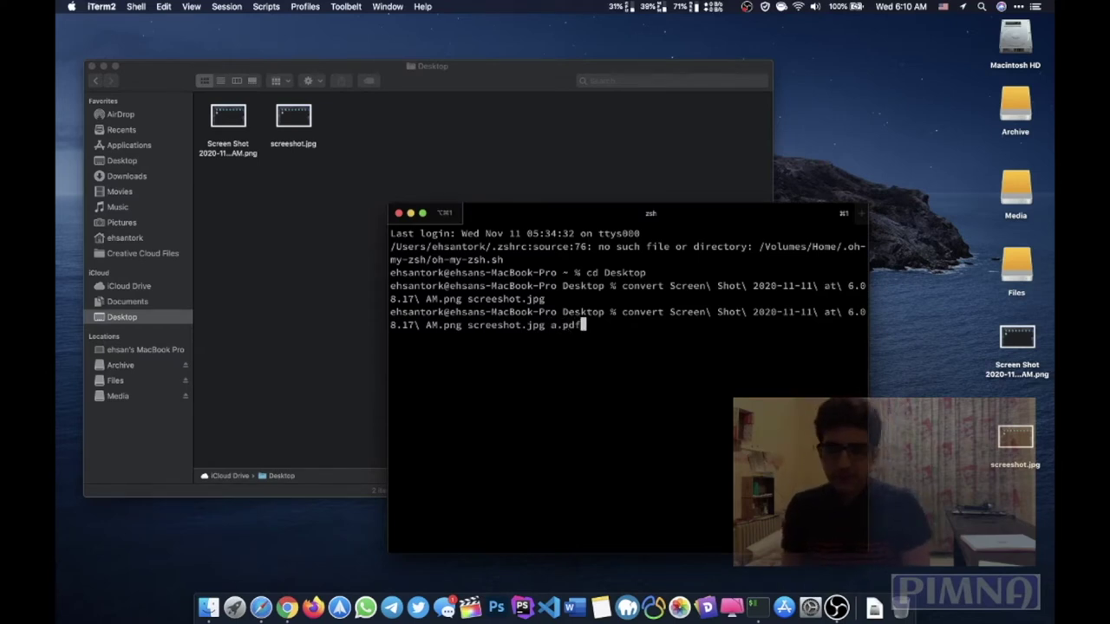
key(Return)
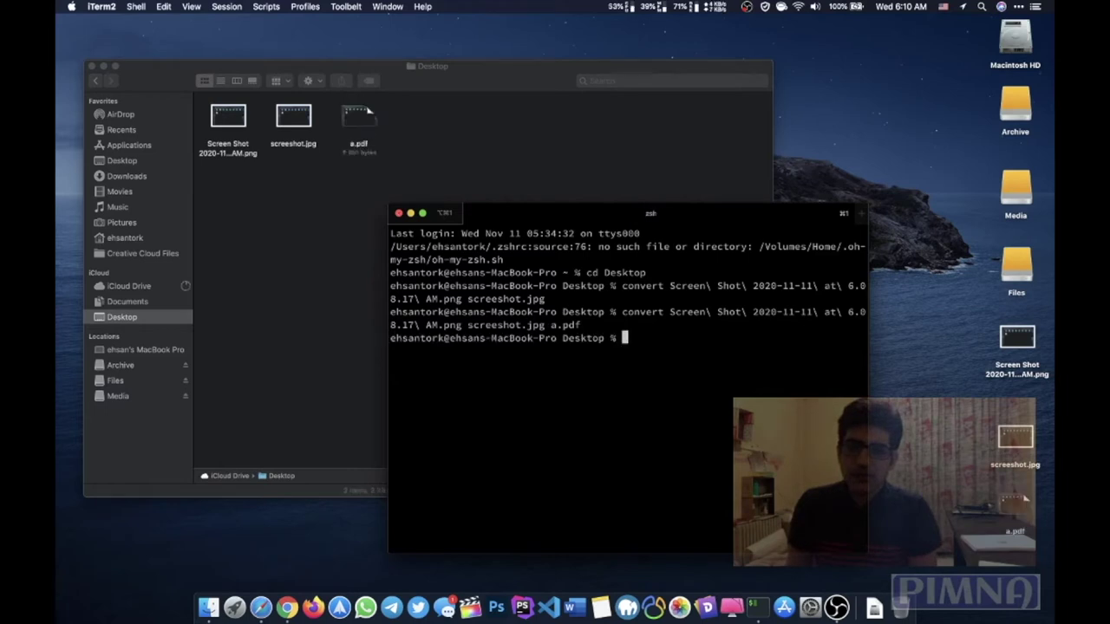
Step: Open a.pdf in Preview to check the converted pages, and close both the document and the Finder window
double_click(354, 124)
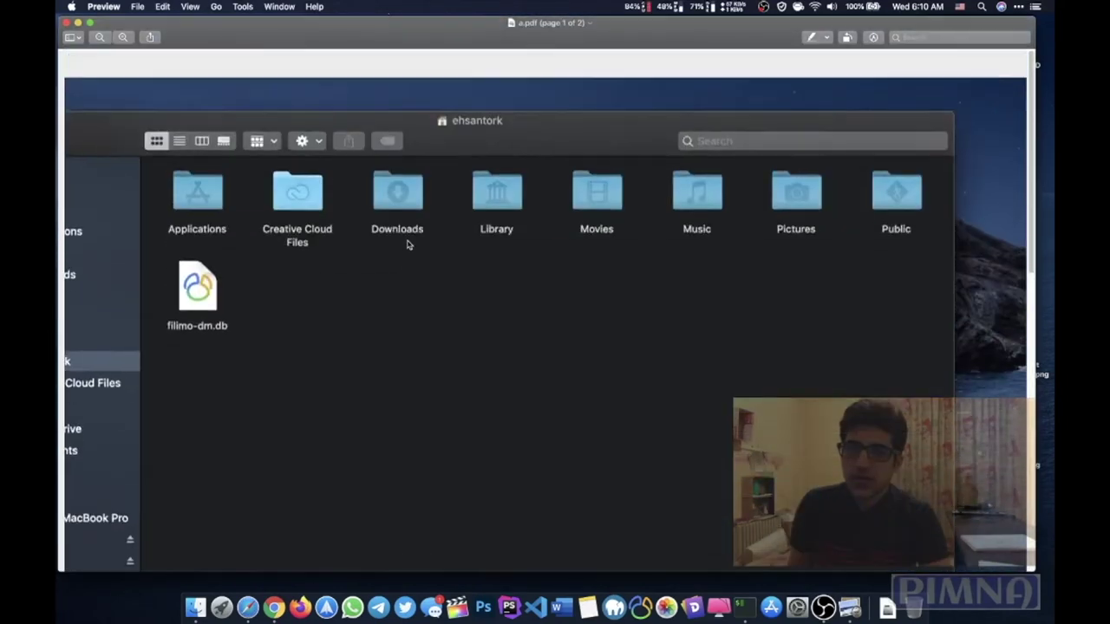
click(66, 24)
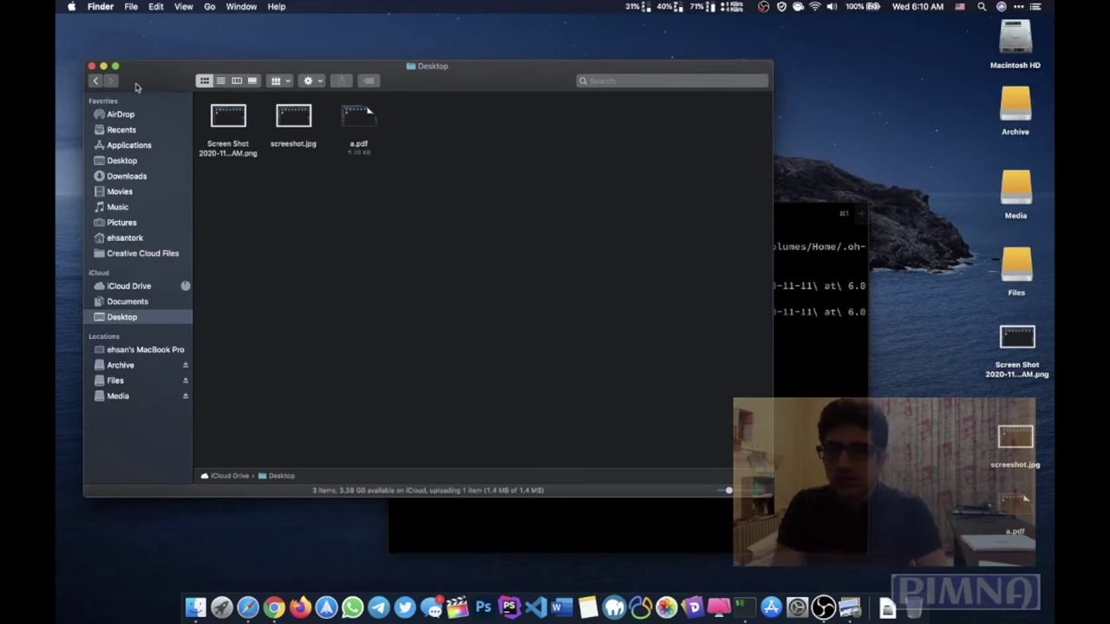
click(91, 66)
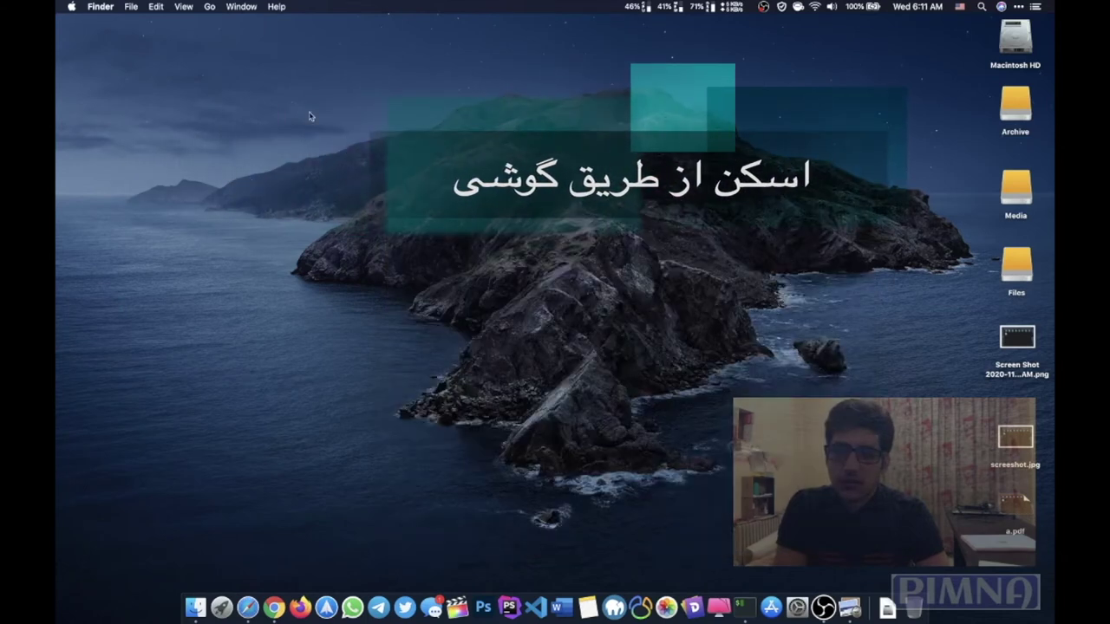
Step: Request a document scan from the iPhone to import onto the desktop, and cancel the request
right_click(311, 116)
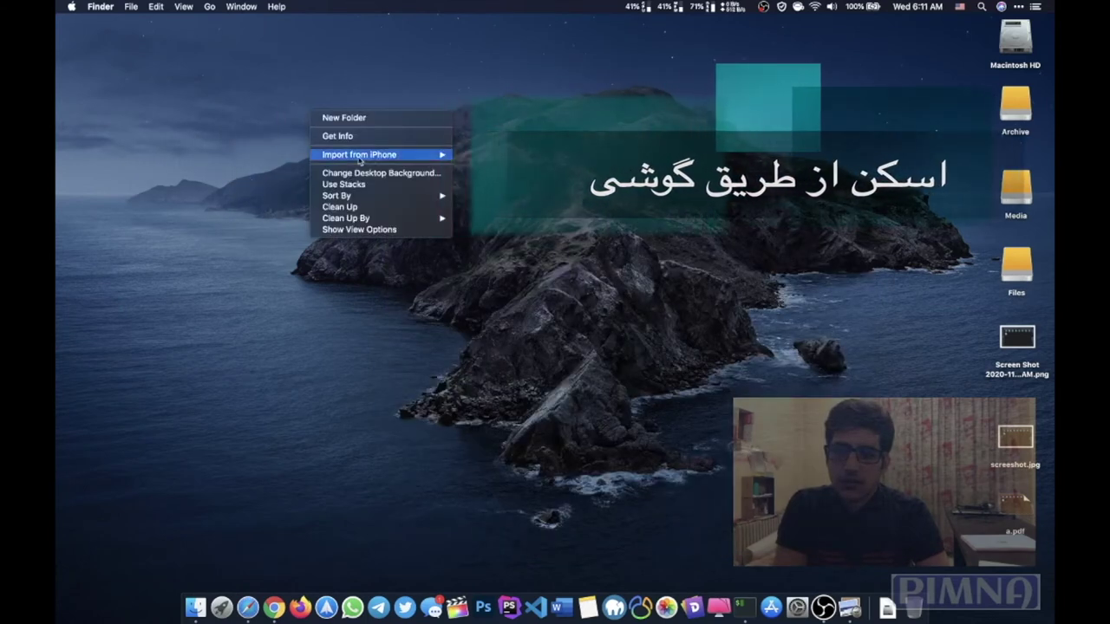
mouse_move(387, 161)
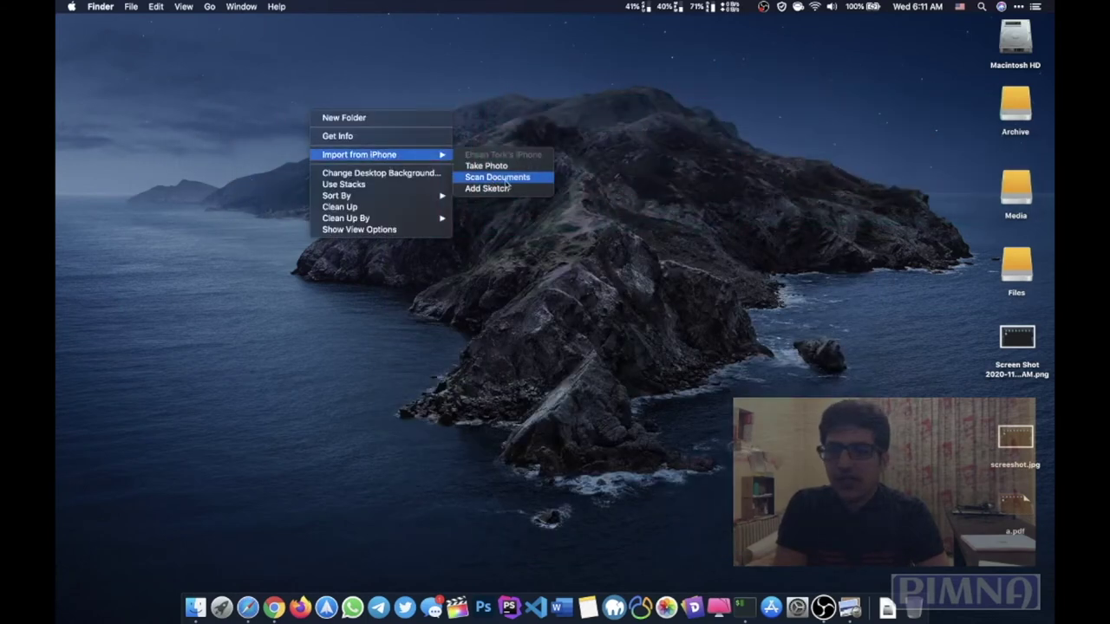
click(481, 120)
right_click(410, 110)
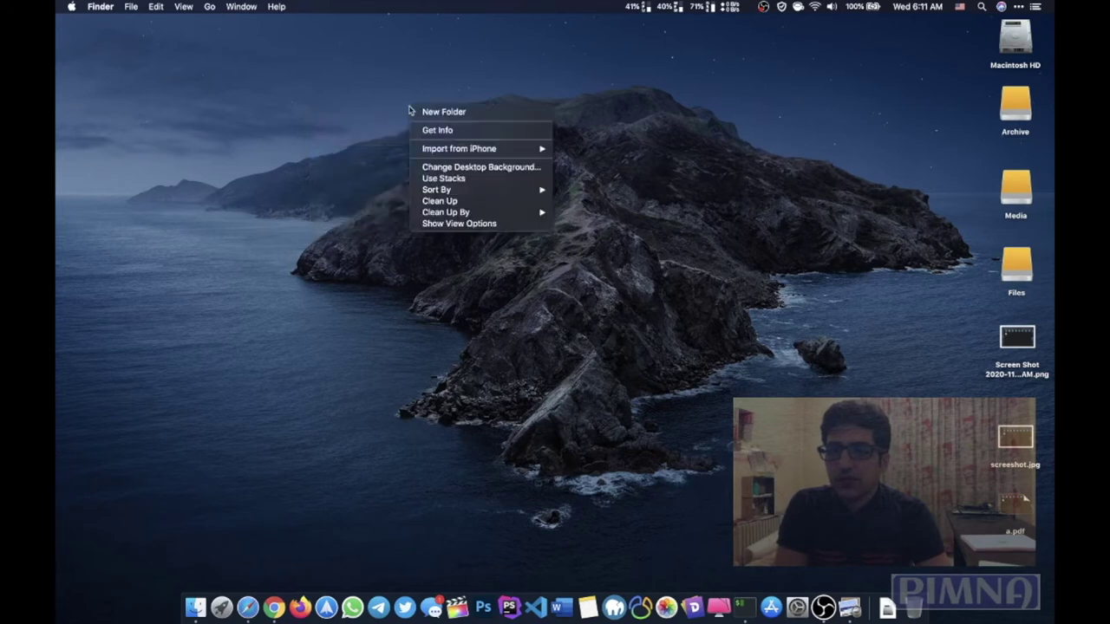
mouse_move(508, 149)
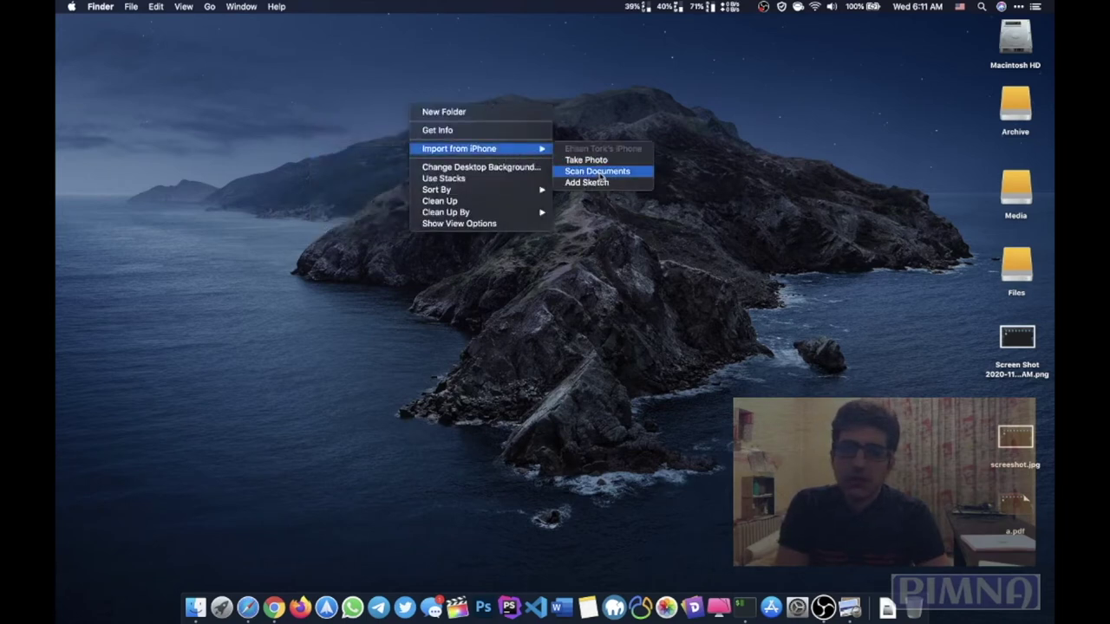
click(598, 172)
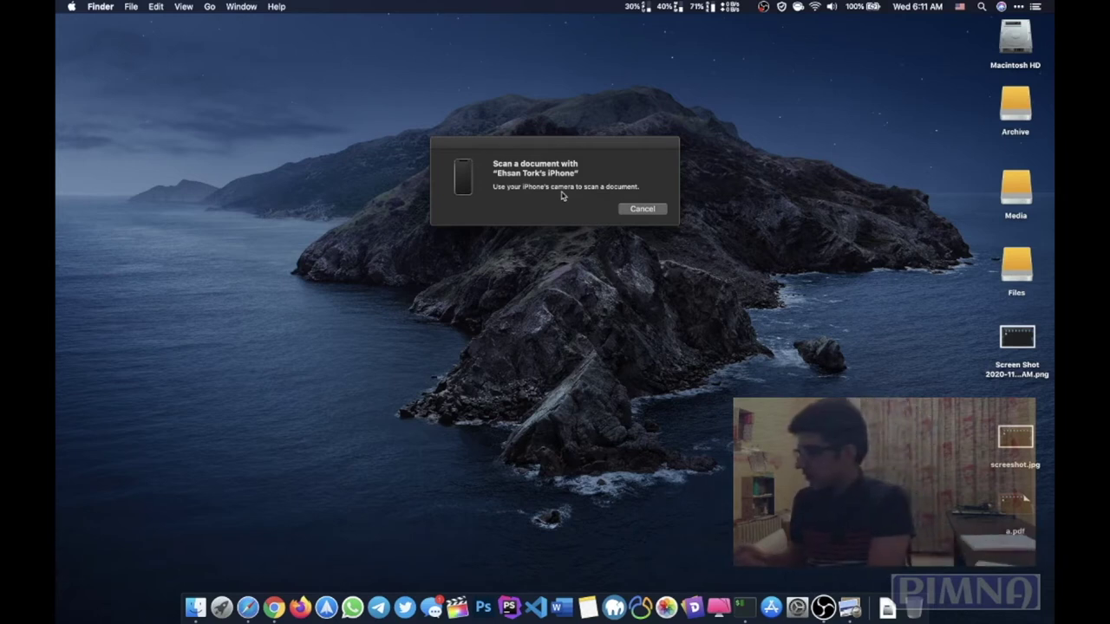
click(633, 212)
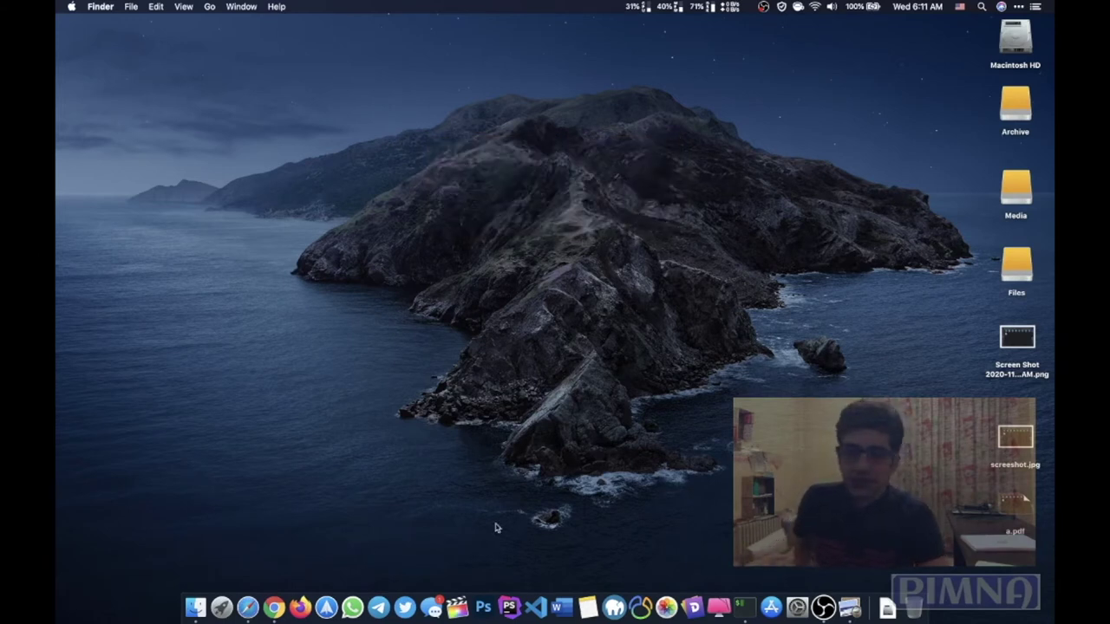
Step: Look through the Launchpad app pages and folders, and launch Pock from the Productivity folder
click(222, 607)
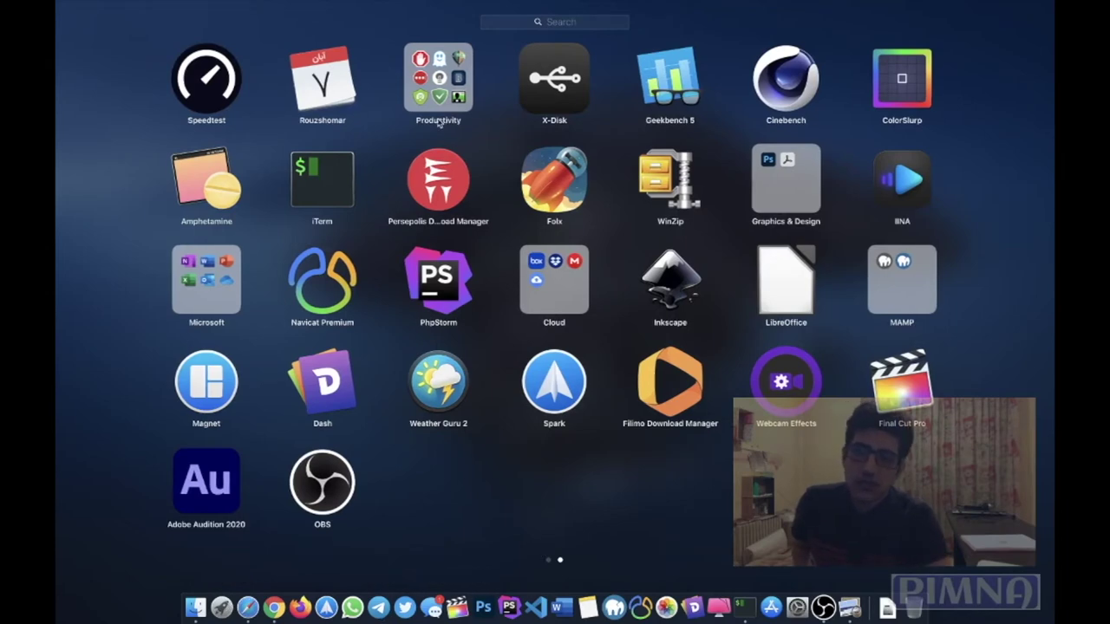
click(439, 87)
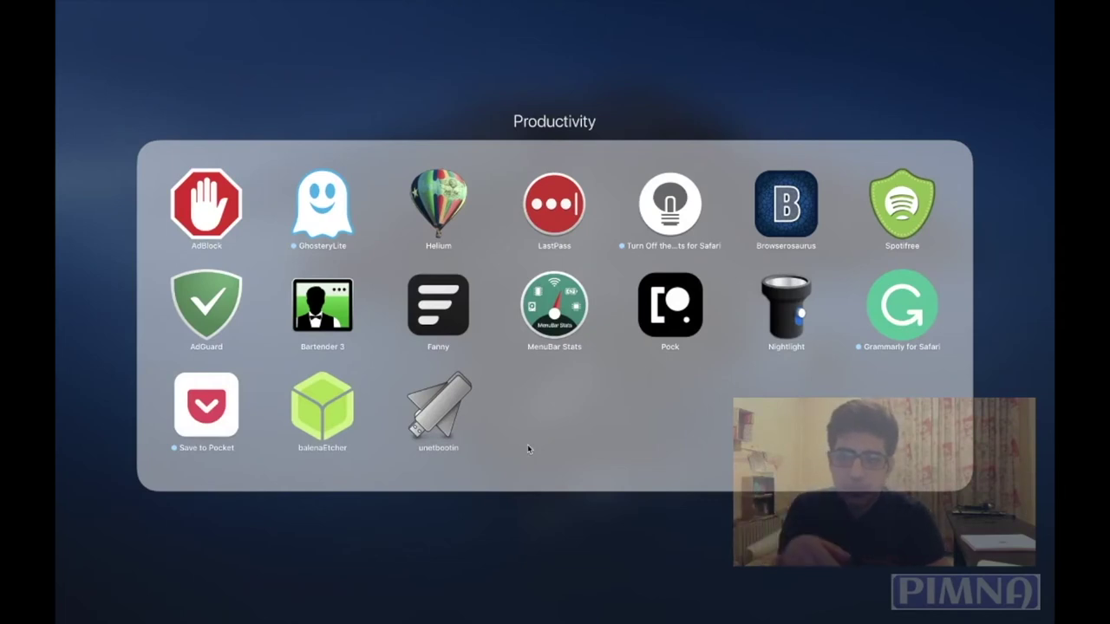
click(604, 534)
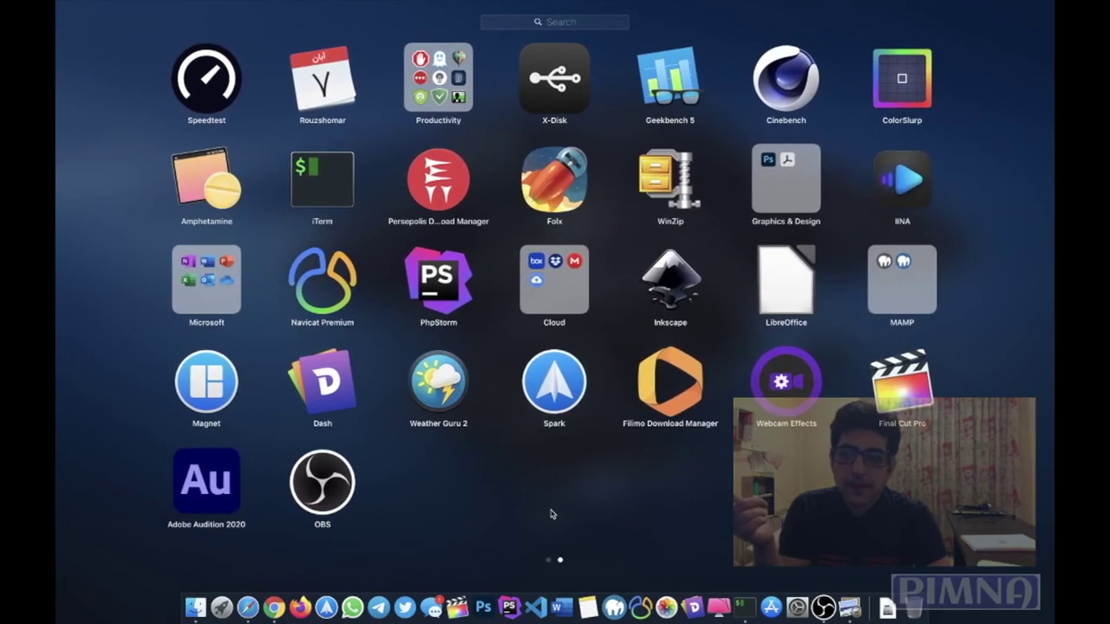
scroll(550, 514, left, 3)
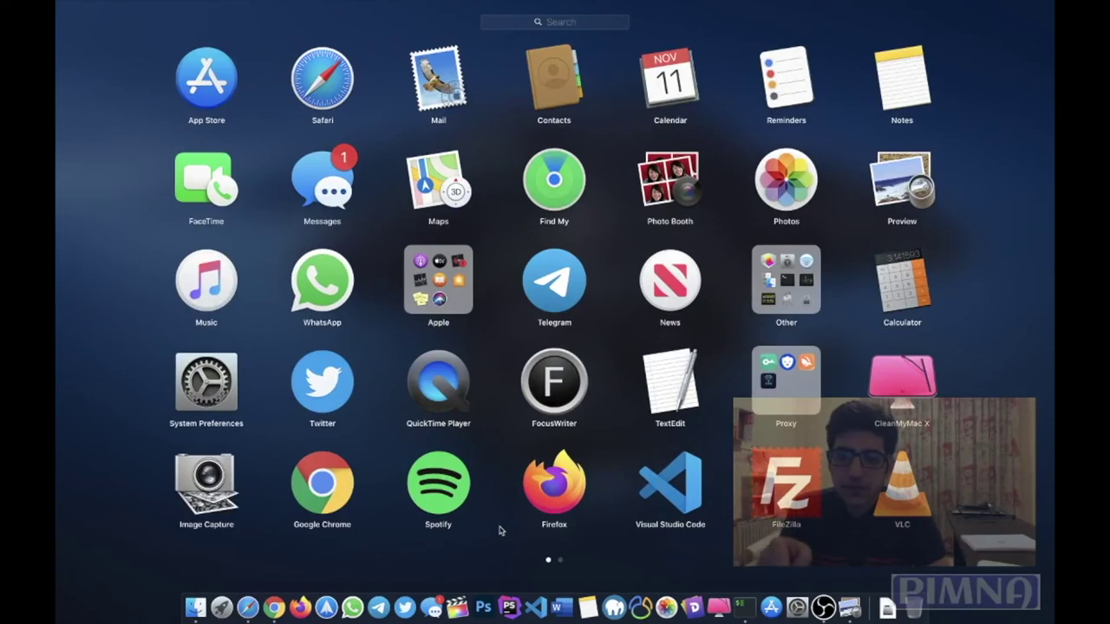
scroll(510, 446, right, 3)
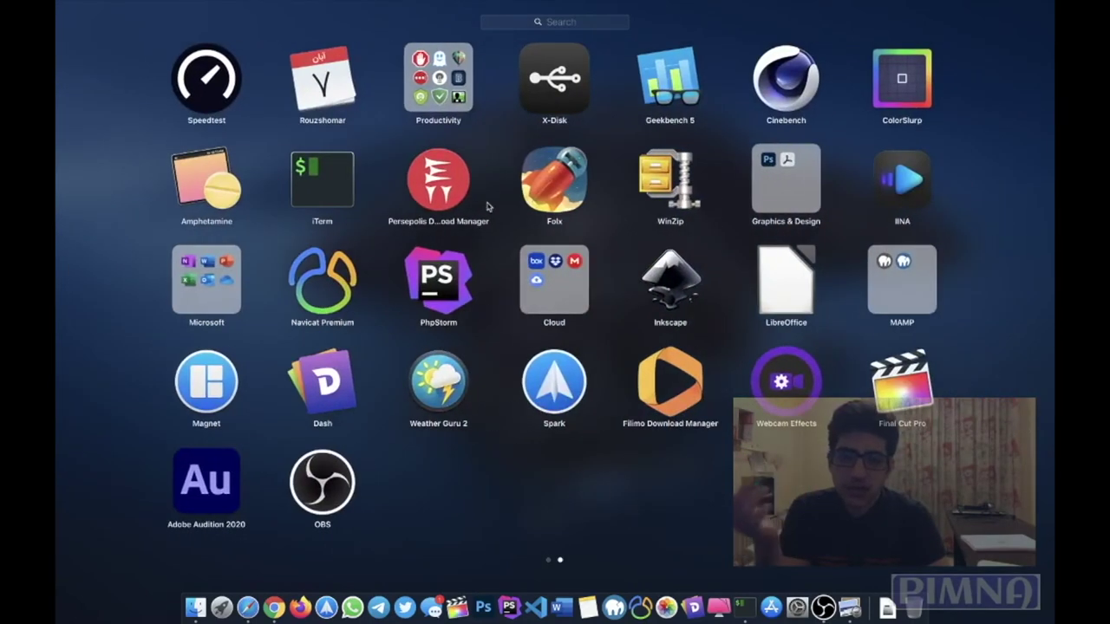
scroll(488, 206, left, 3)
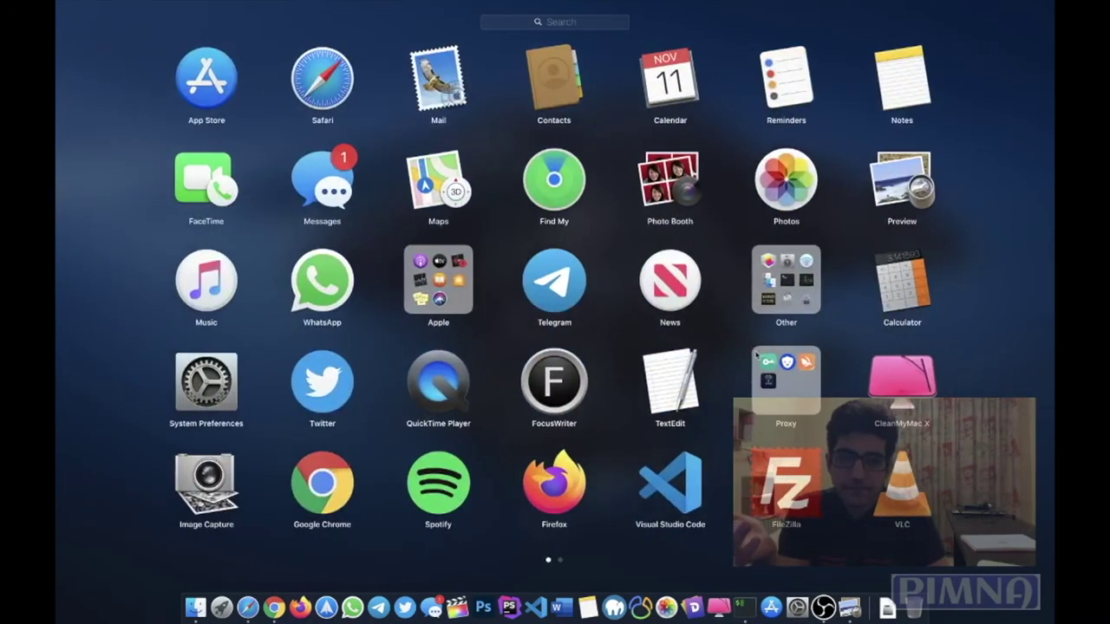
click(778, 305)
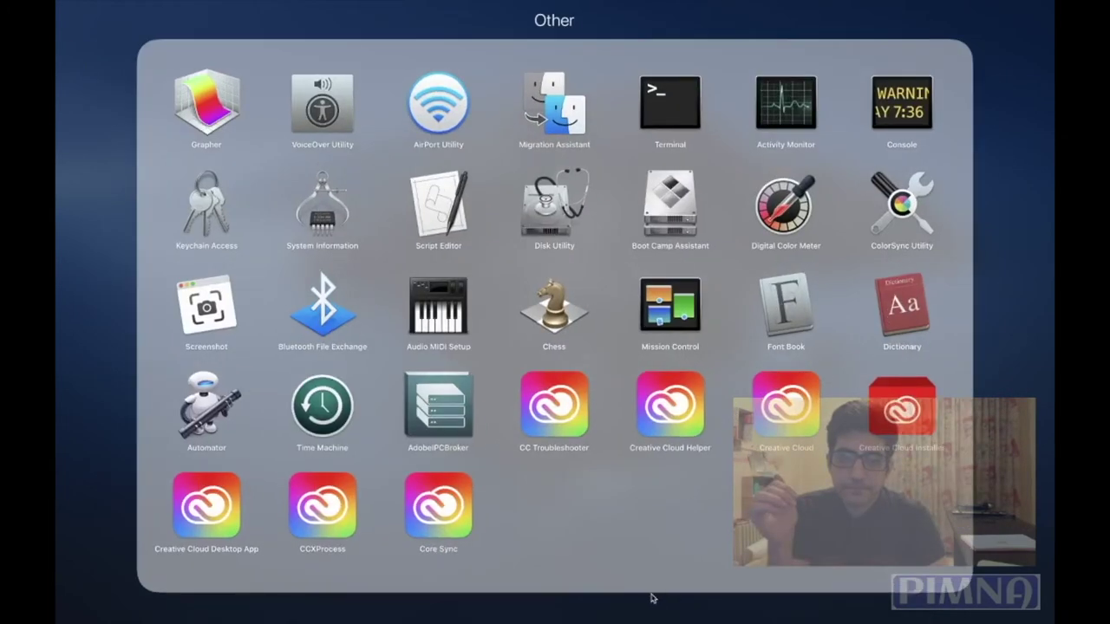
click(596, 615)
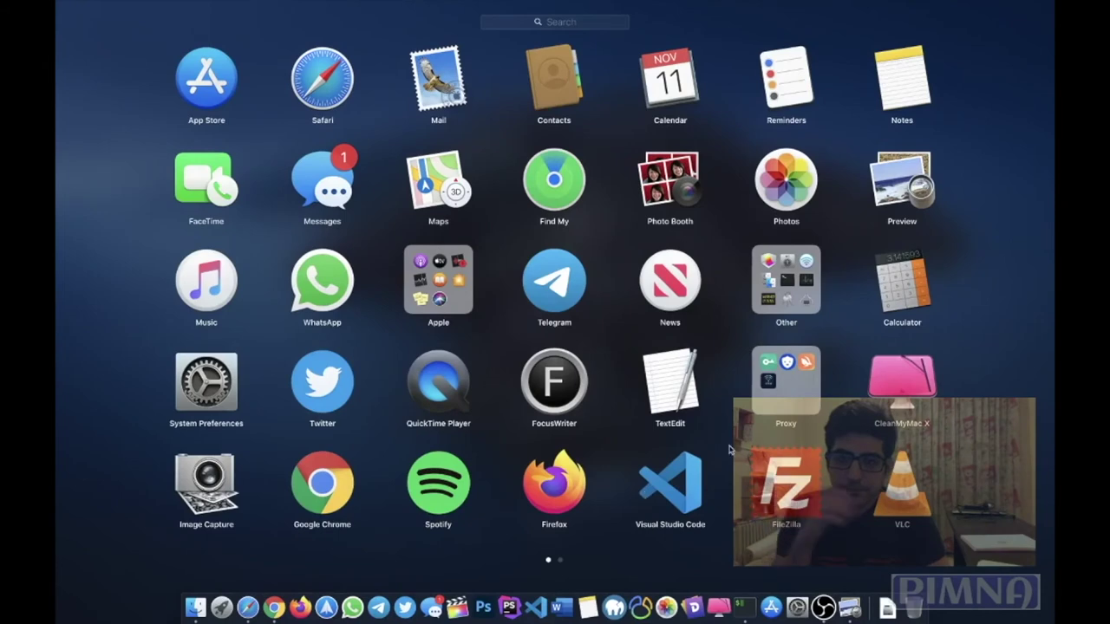
scroll(685, 443, right, 3)
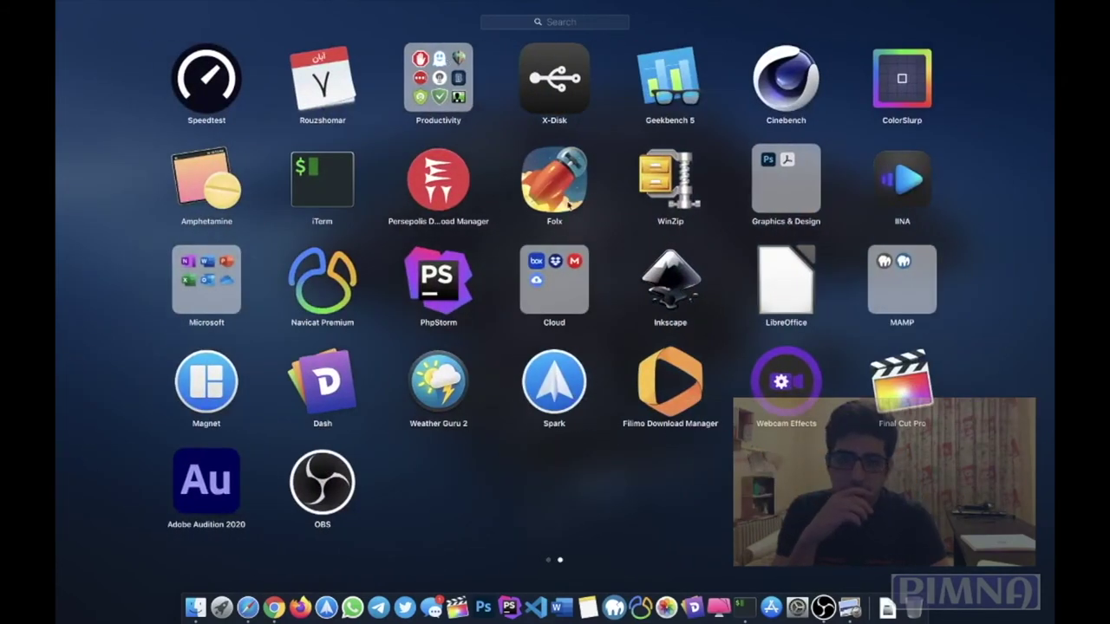
click(464, 115)
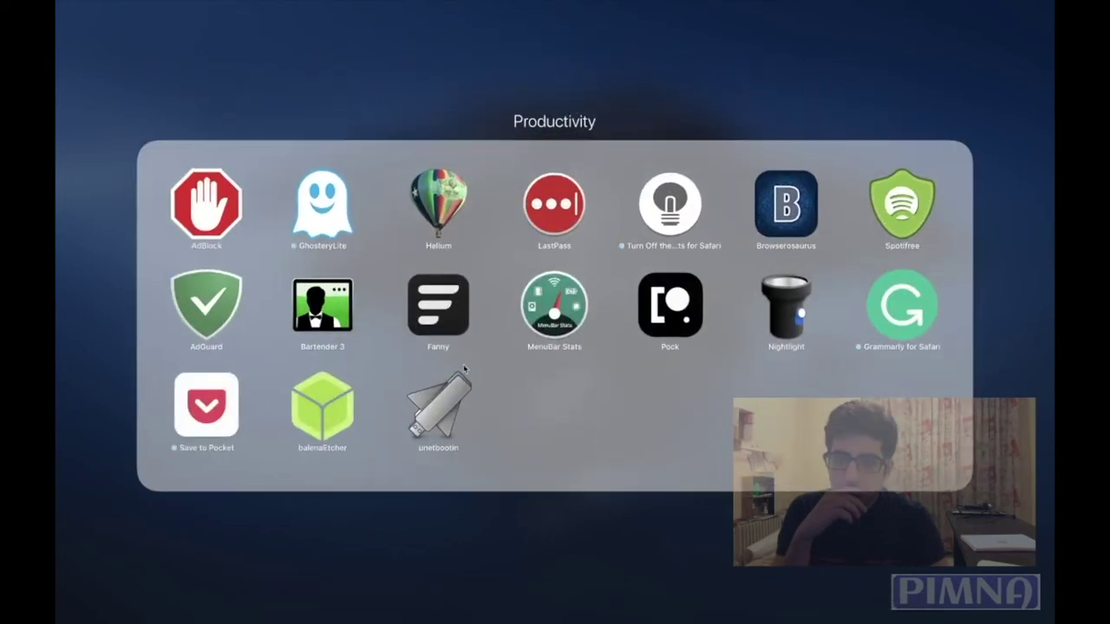
click(687, 300)
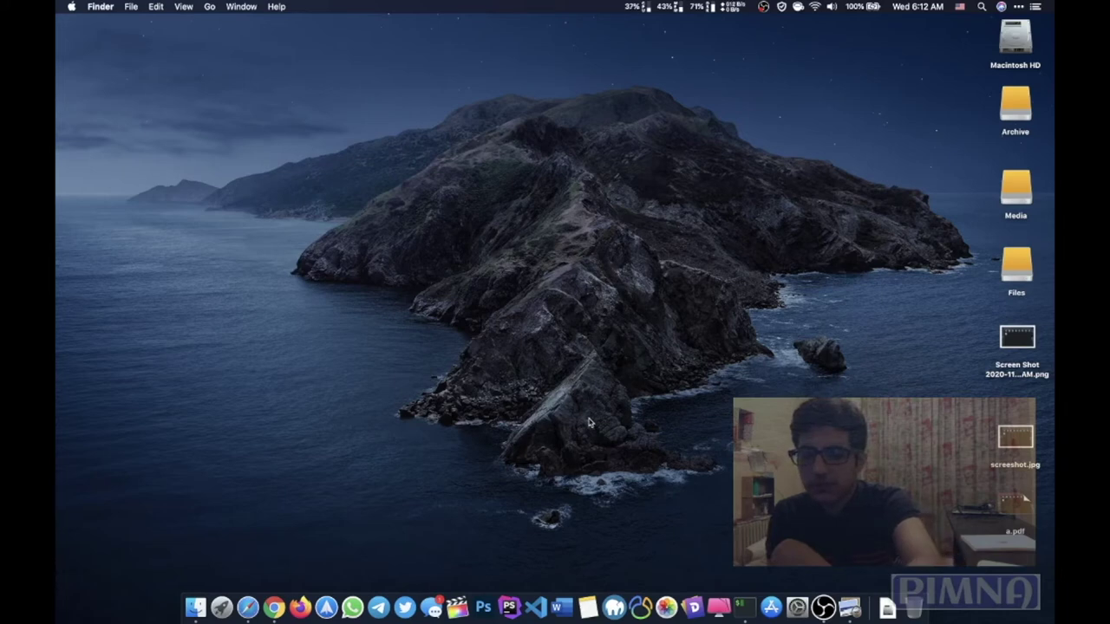
Step: Switch to Chrome, open a new window and close it again
key(super+Tab)
key(super+n)
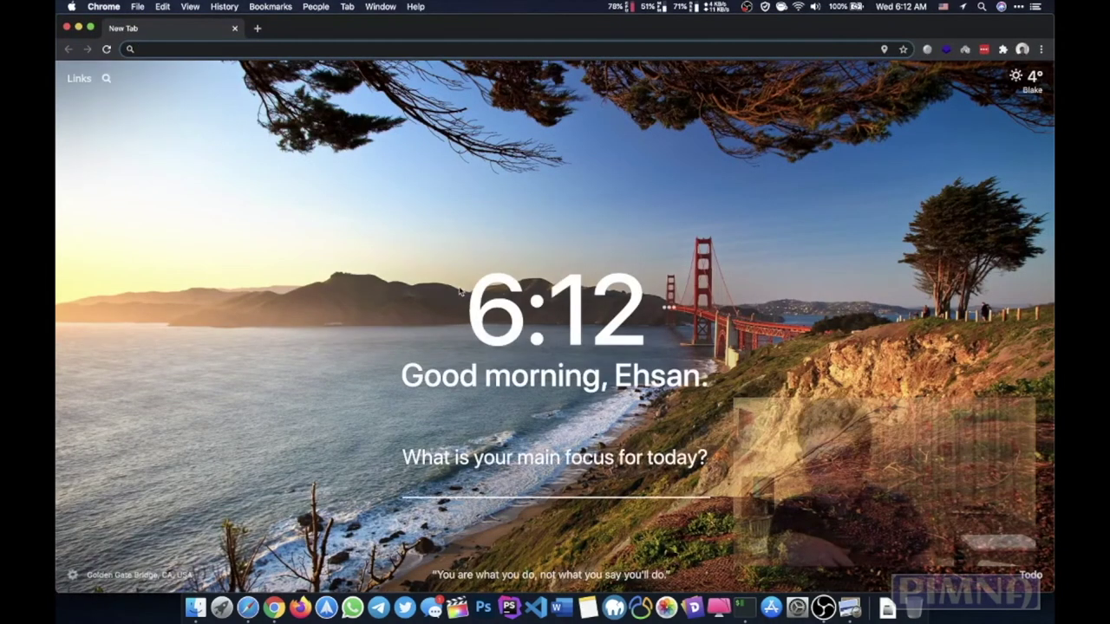
click(234, 28)
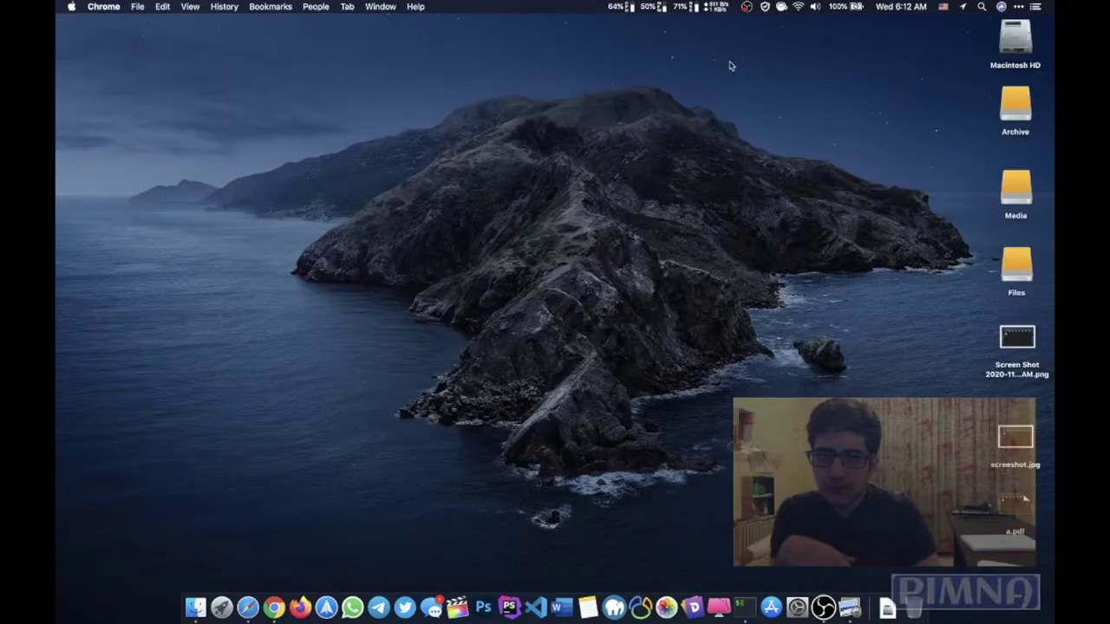
Step: Reveal the hidden menu bar items, open Pock's General preferences and move the preferences window
click(1020, 7)
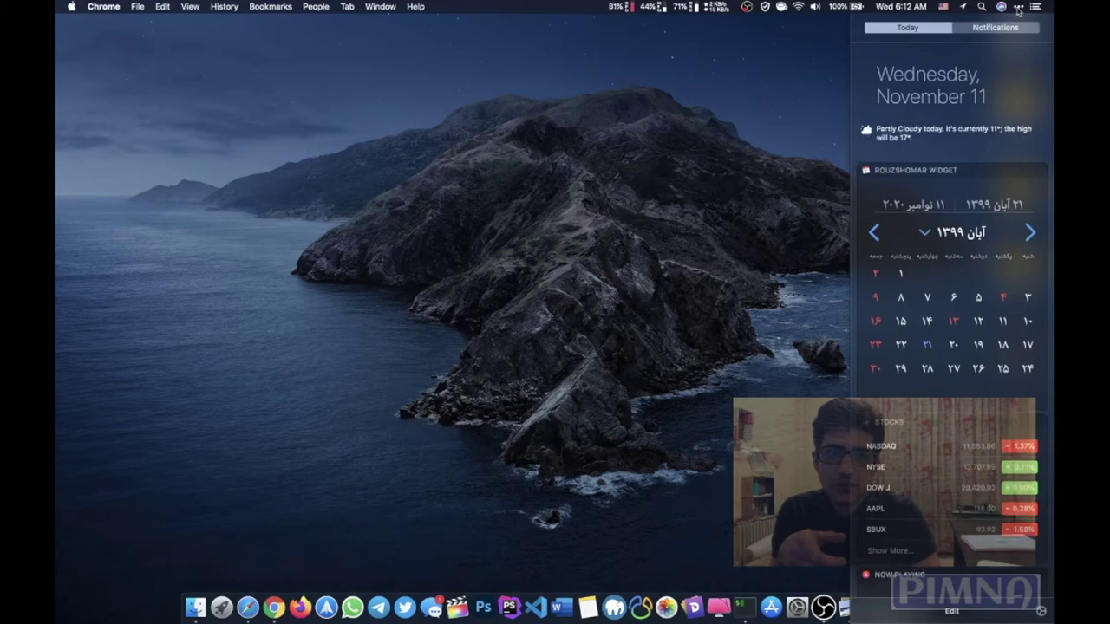
click(986, 7)
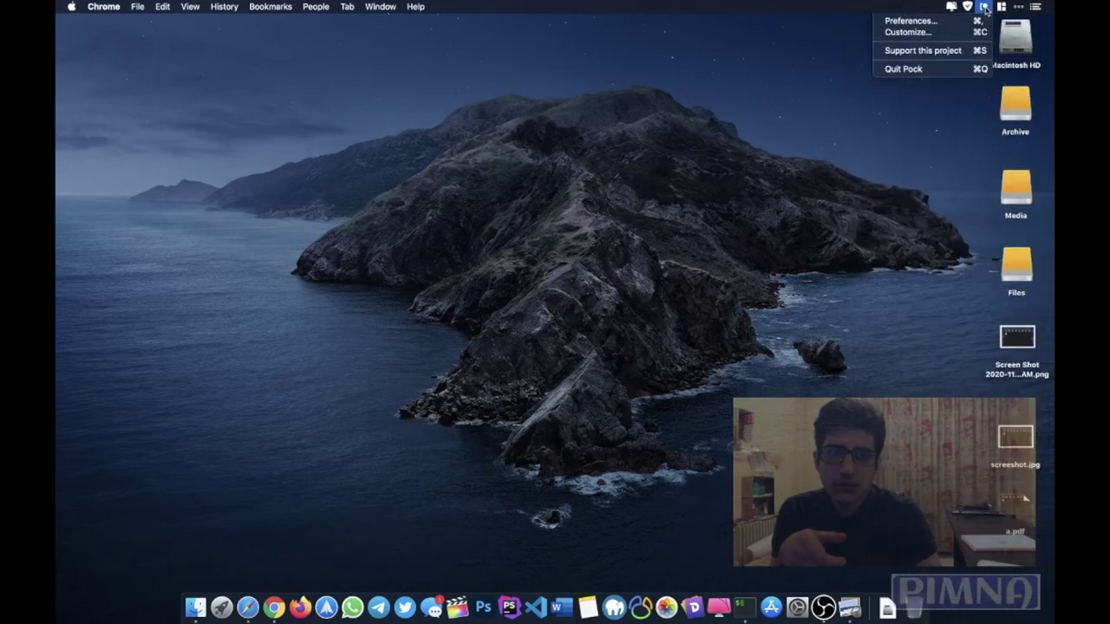
click(941, 21)
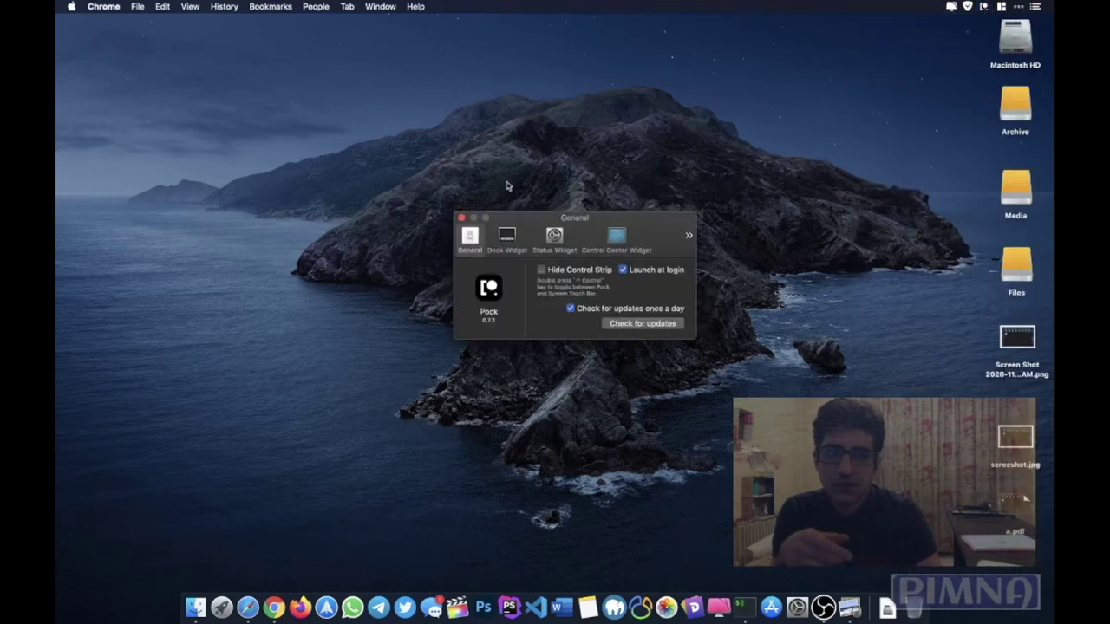
drag(552, 225, 424, 159)
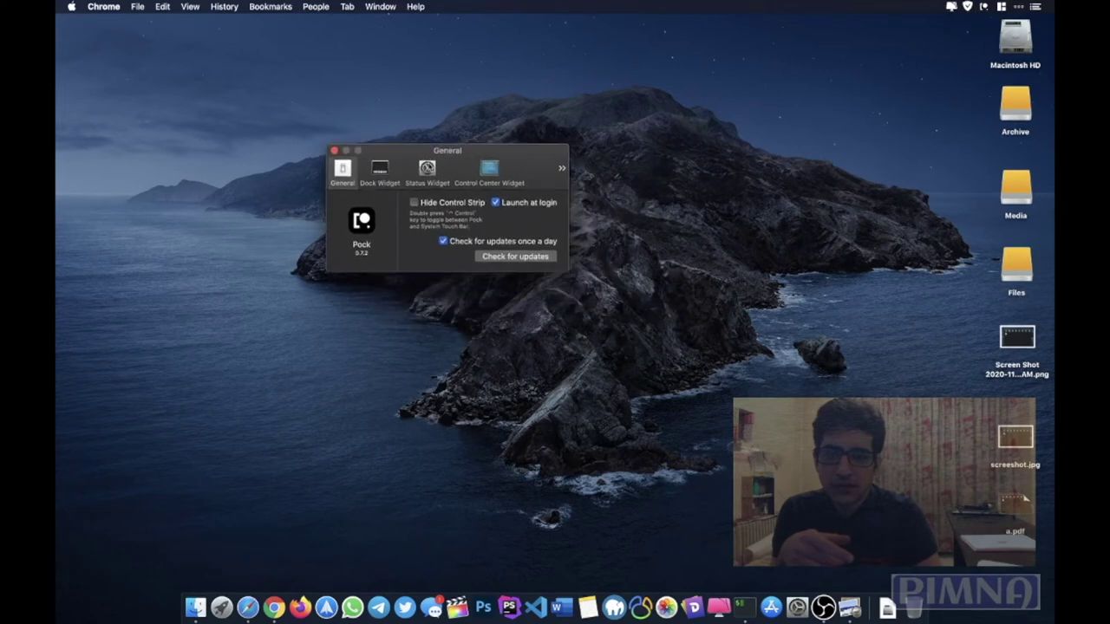
click(446, 203)
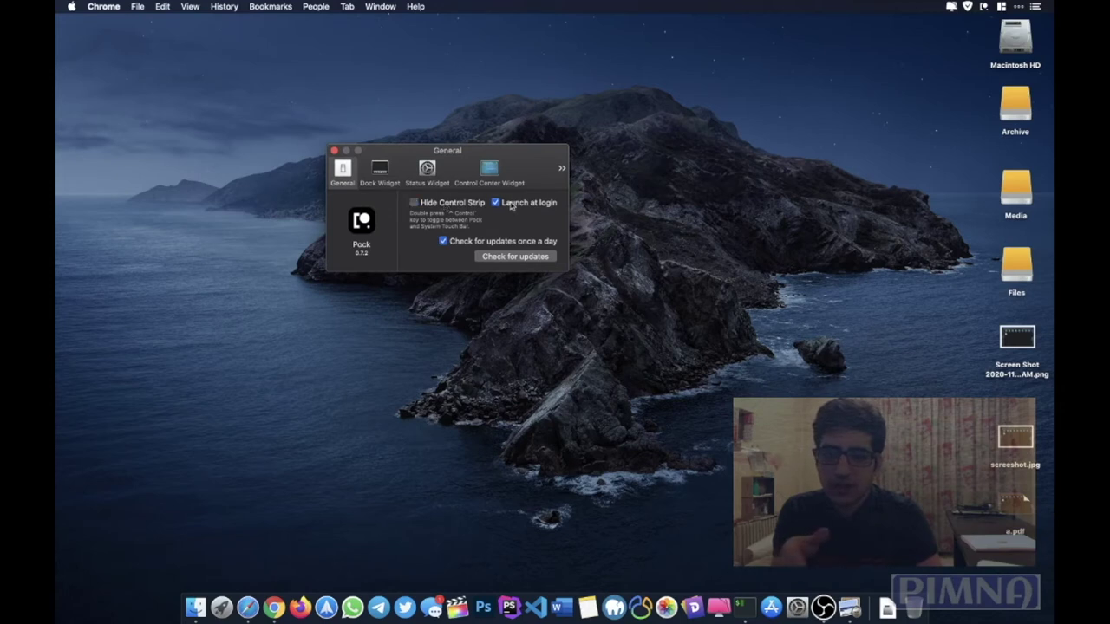
Step: In Pock's Dock Widget preferences, disable Hide Finder and enable Show only running apps
click(380, 174)
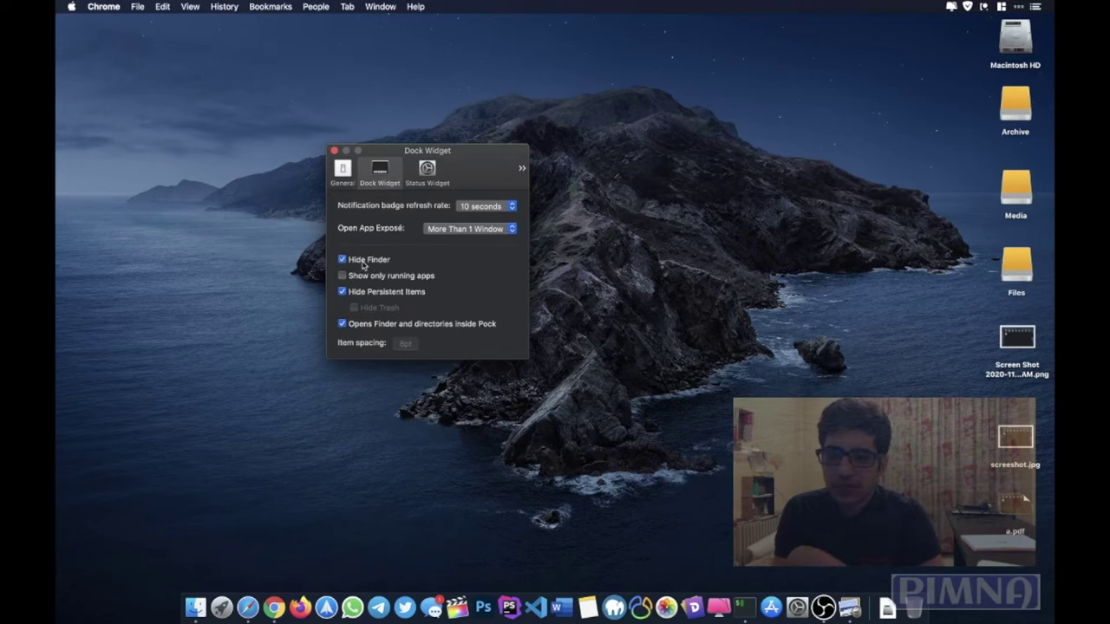
click(363, 264)
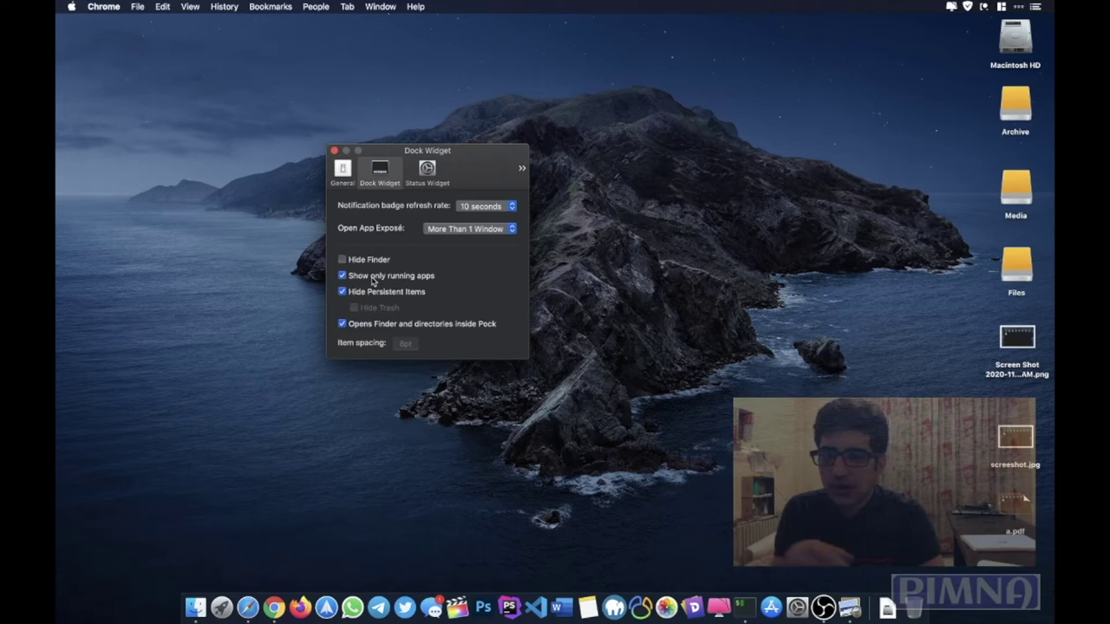
click(373, 277)
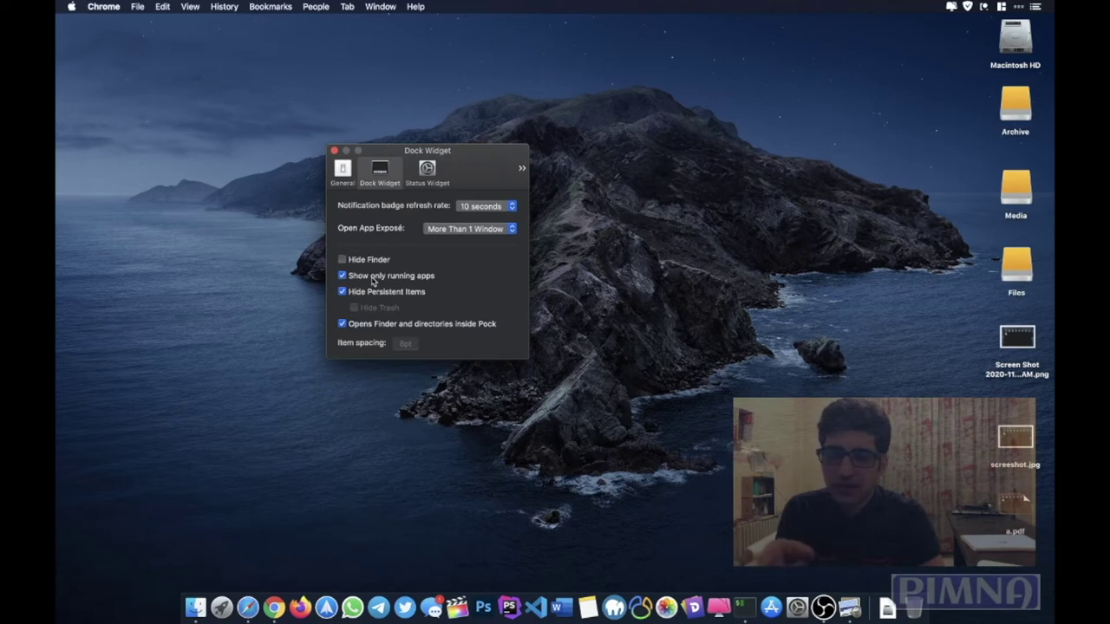
Step: Disable Show only running apps in Pock's Dock Widget, turn off the Status Widget's Wifi, Power and Date items, and close the preferences
click(373, 277)
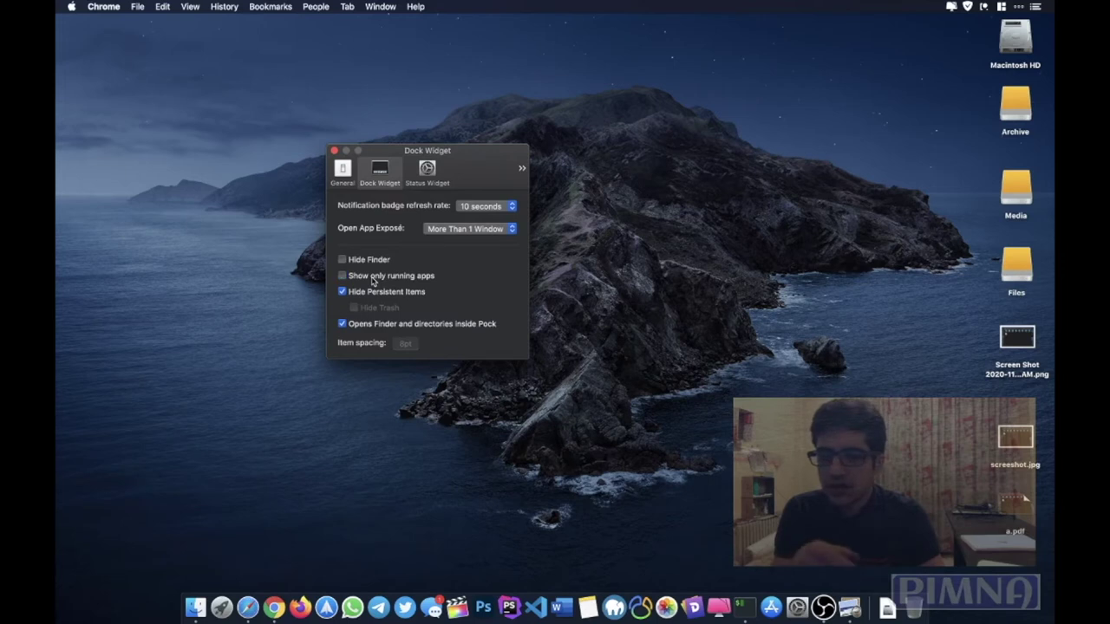
click(427, 173)
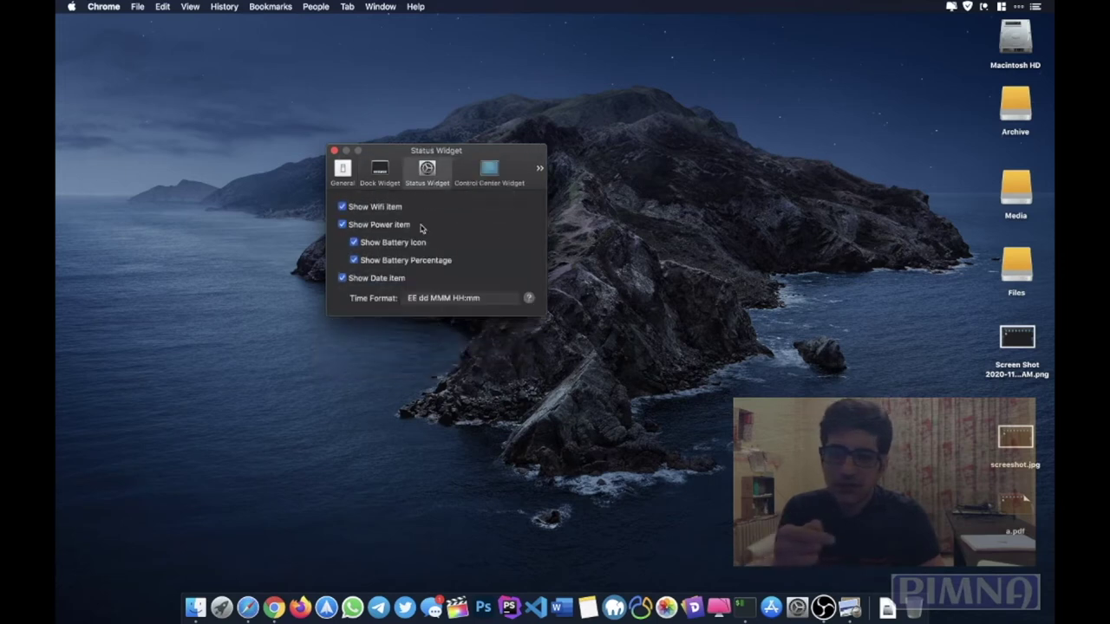
click(373, 209)
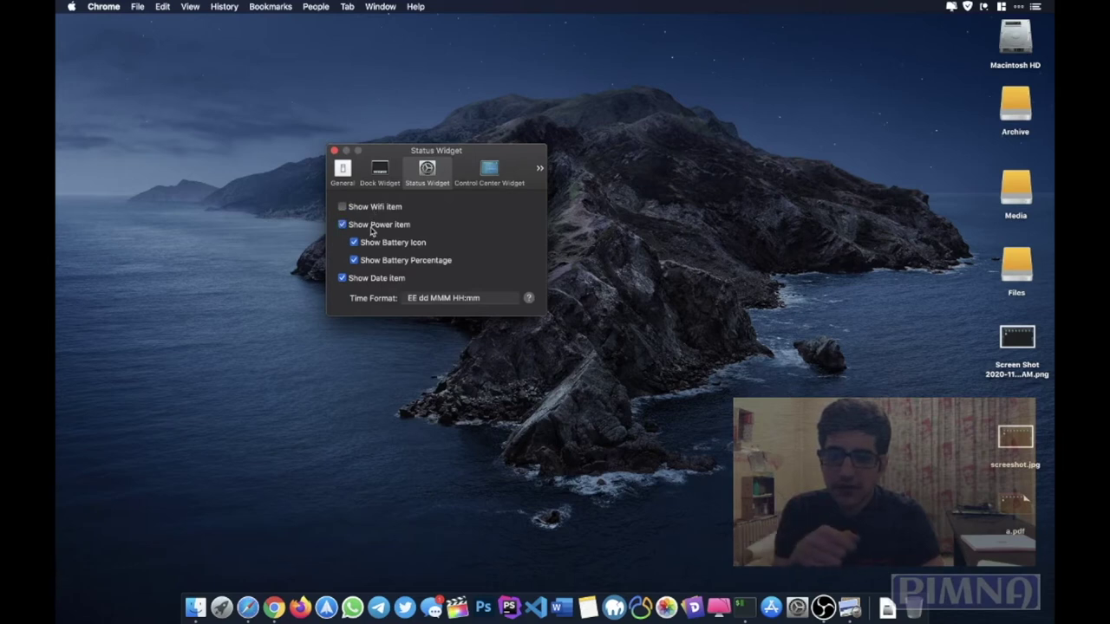
click(373, 210)
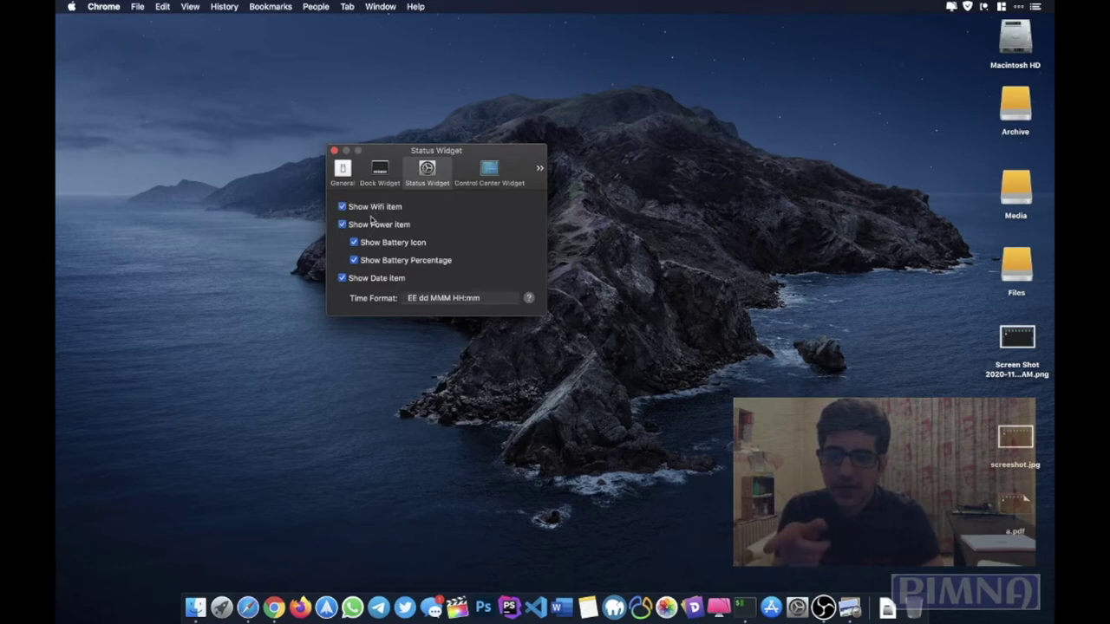
click(377, 278)
click(378, 279)
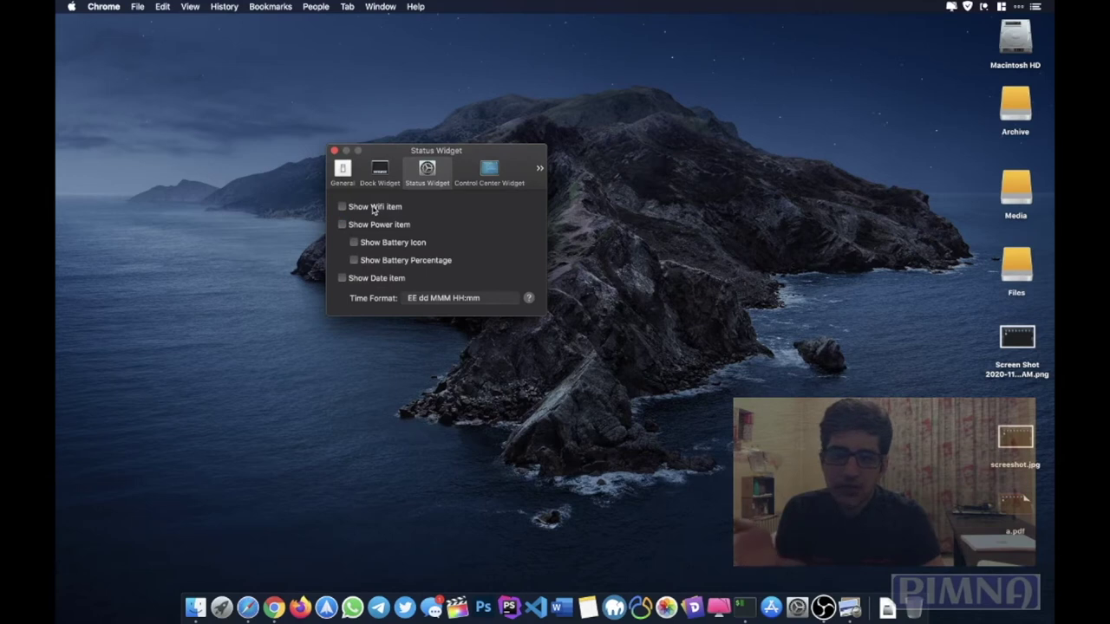
click(334, 150)
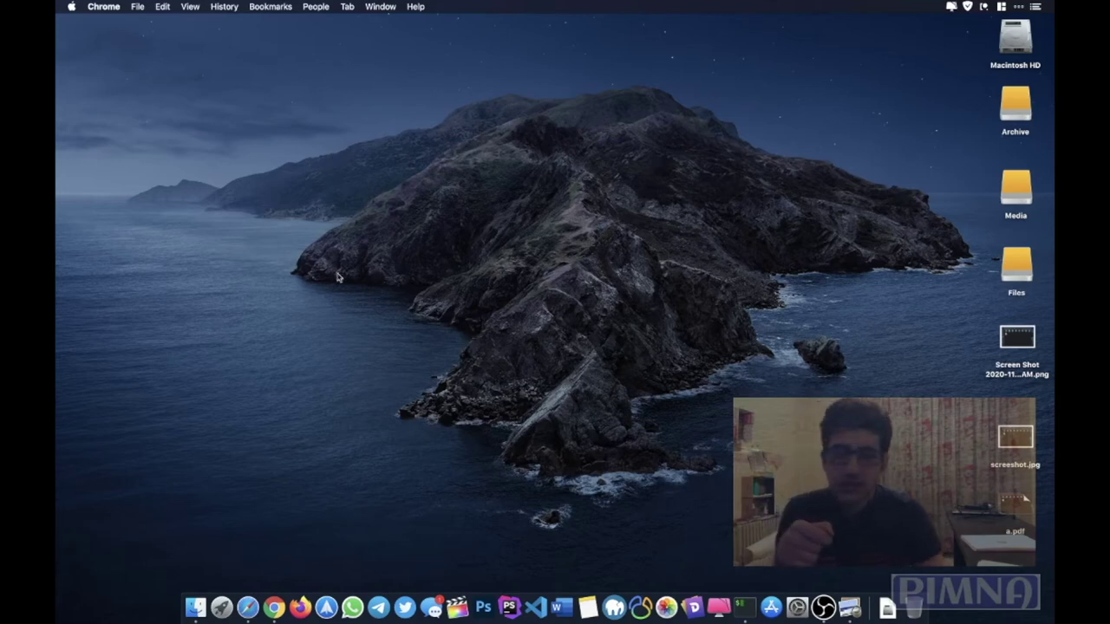
Step: Launch unetbootin from Launchpad's Productivity folder, ignore the non-responsive application alert, and authorise USB writing with the account password
click(222, 607)
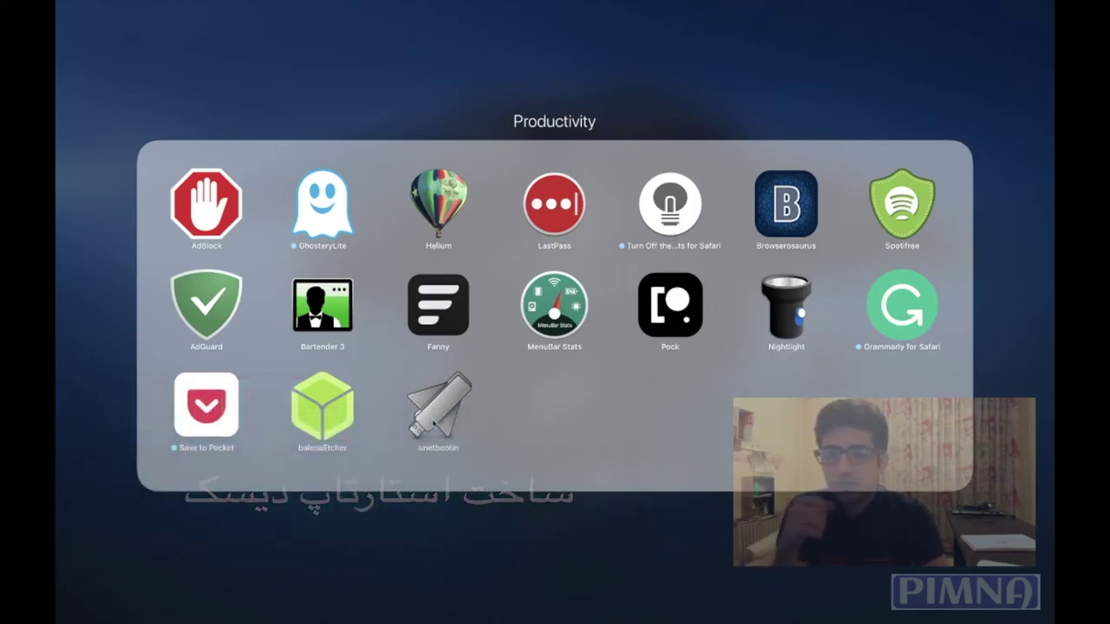
click(437, 408)
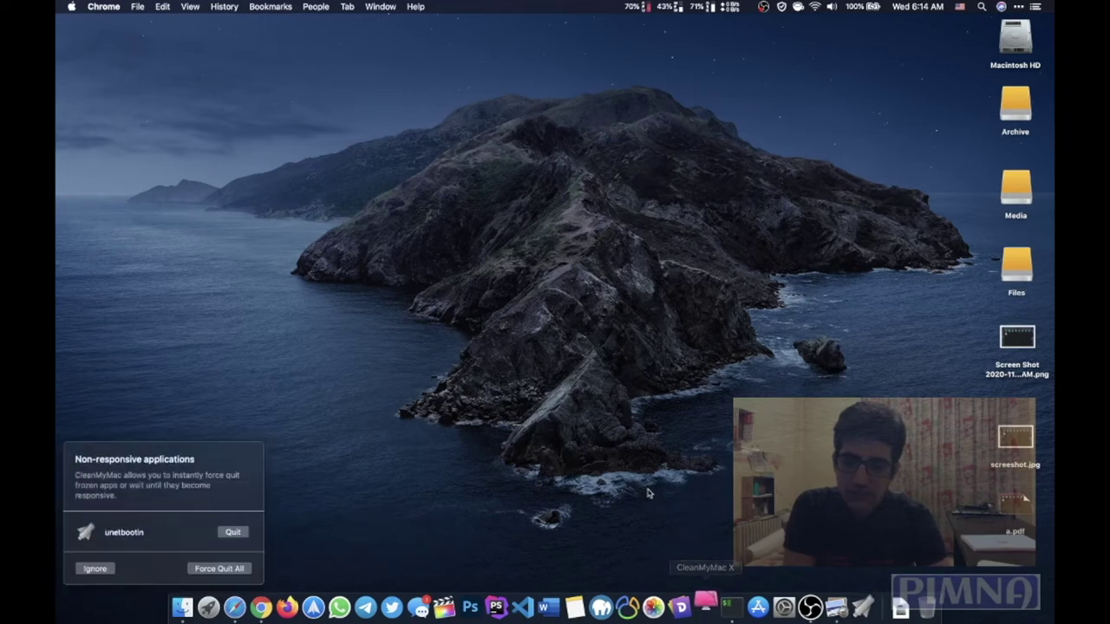
click(97, 569)
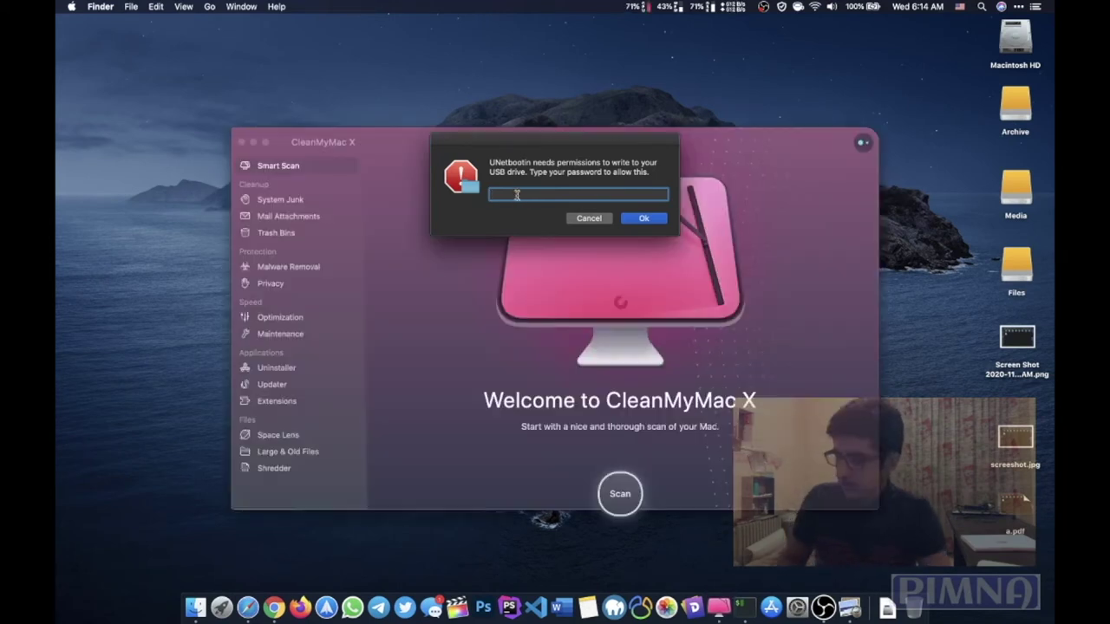
text(••)
key(Return)
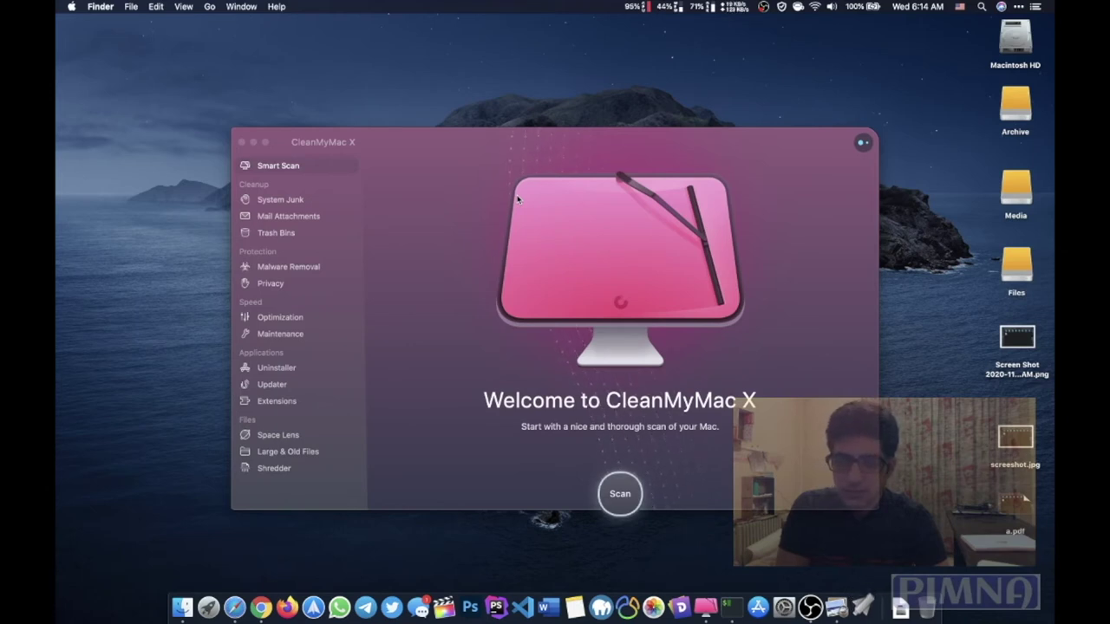
Step: In CleanMyMac X, look through the Cleanup and Protection modules from System Junk to Privacy, and start a Smart Scan
drag(542, 143, 449, 117)
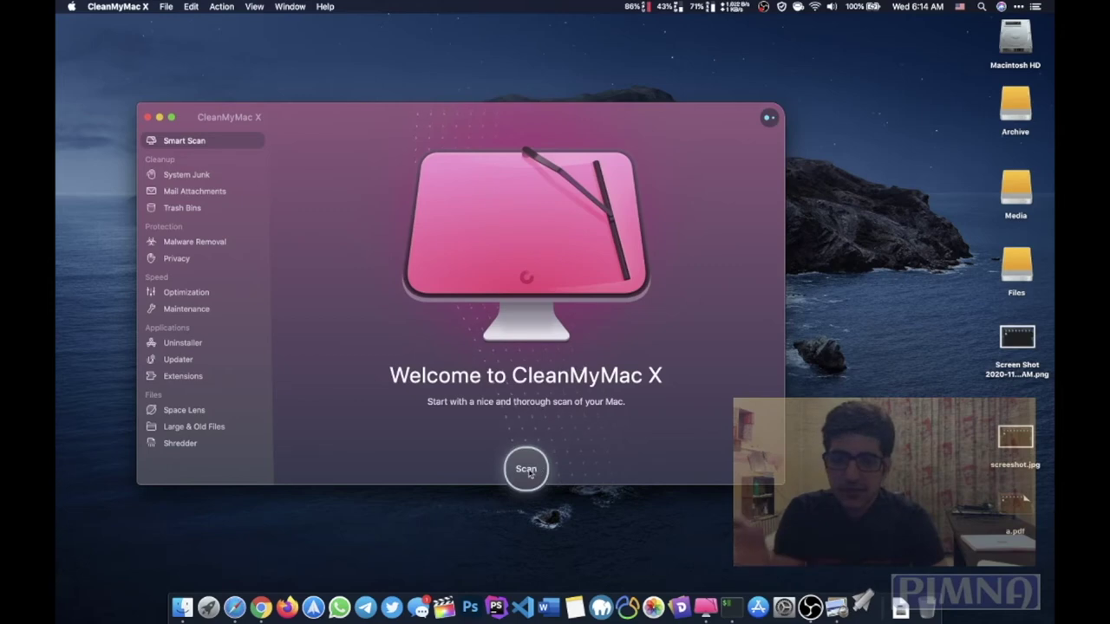
click(200, 178)
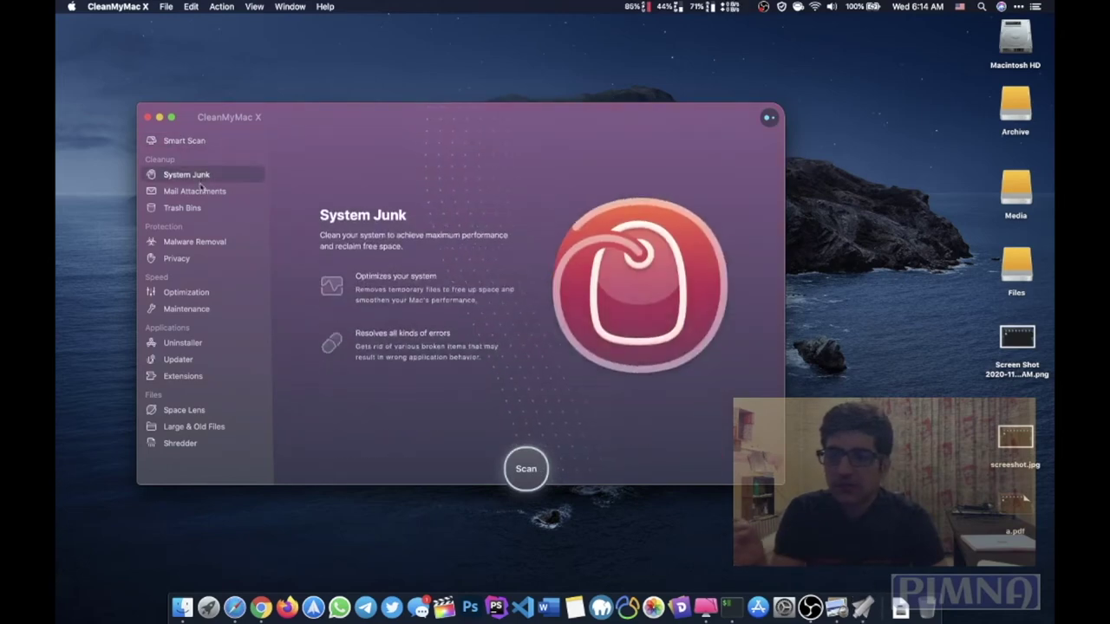
click(200, 192)
click(200, 210)
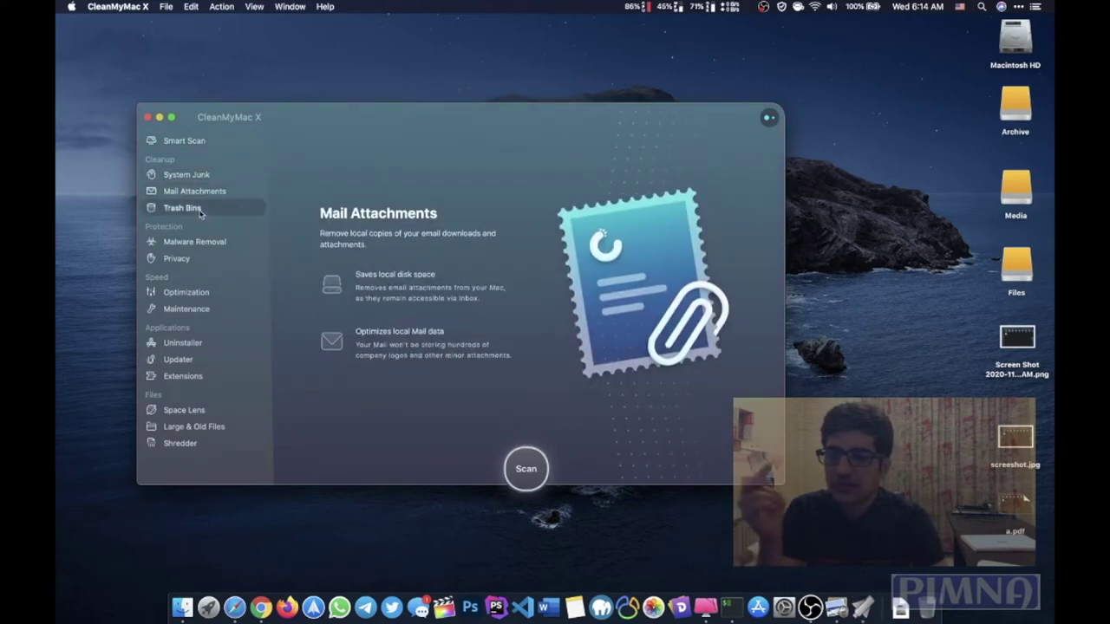
click(205, 246)
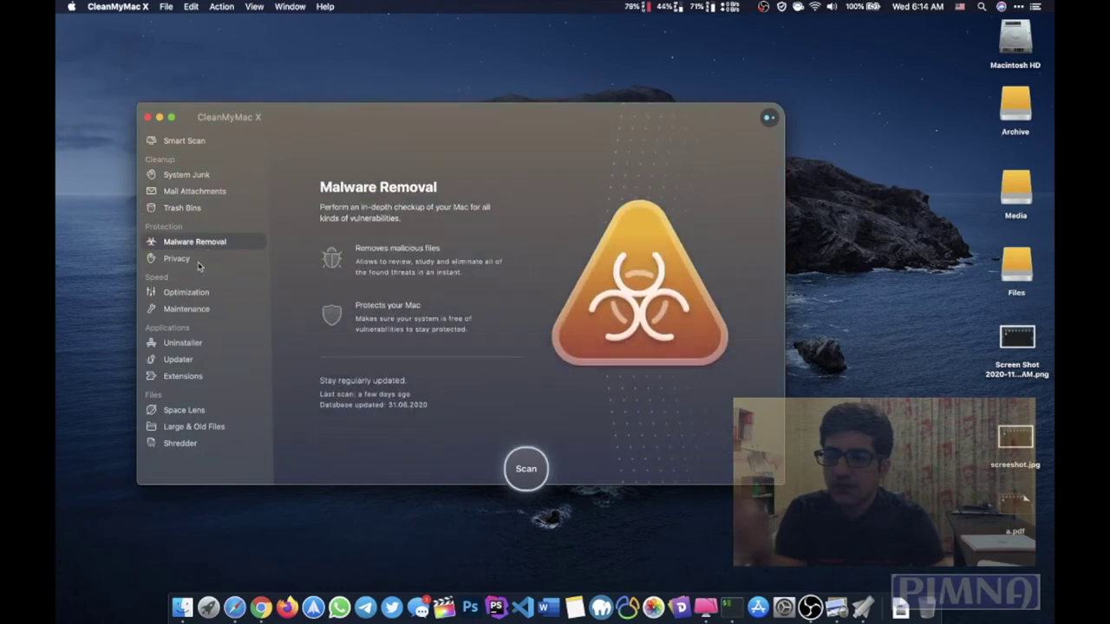
click(207, 258)
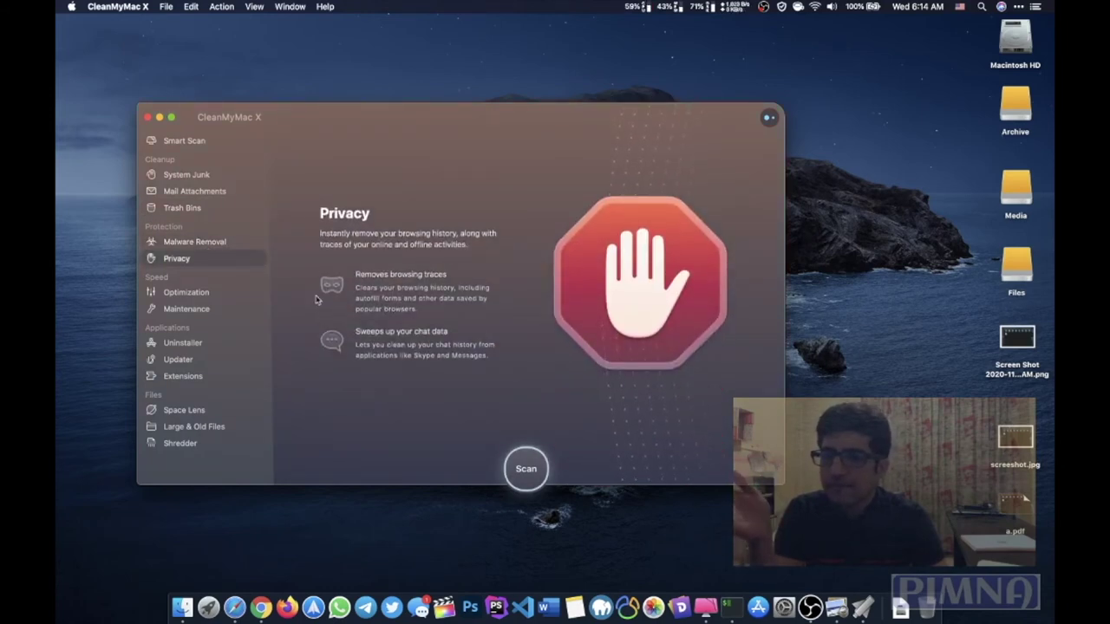
click(207, 142)
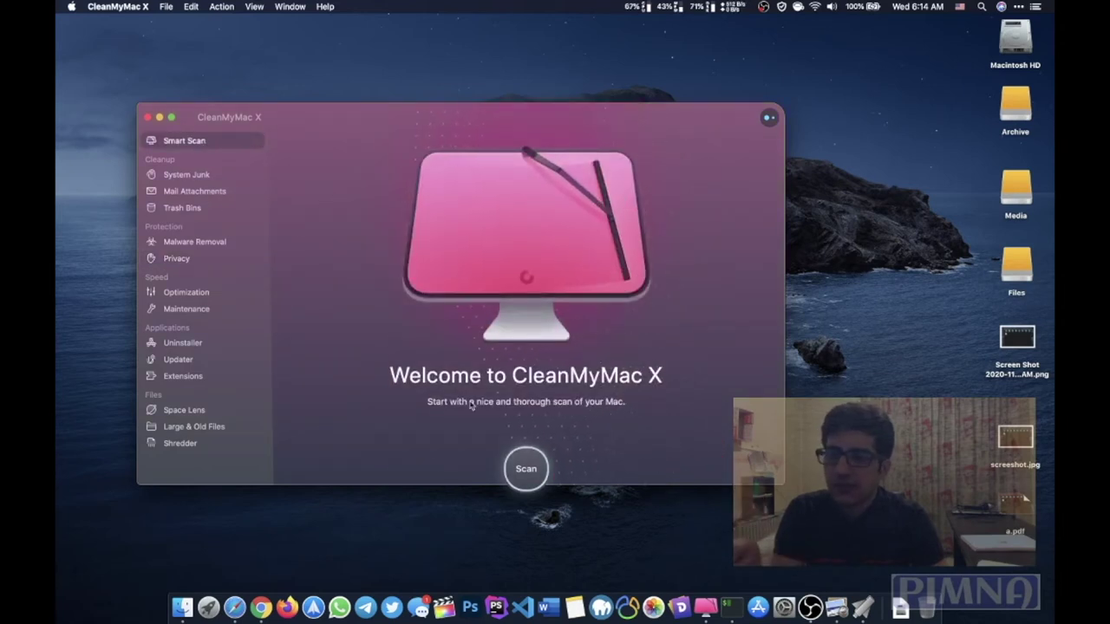
click(526, 471)
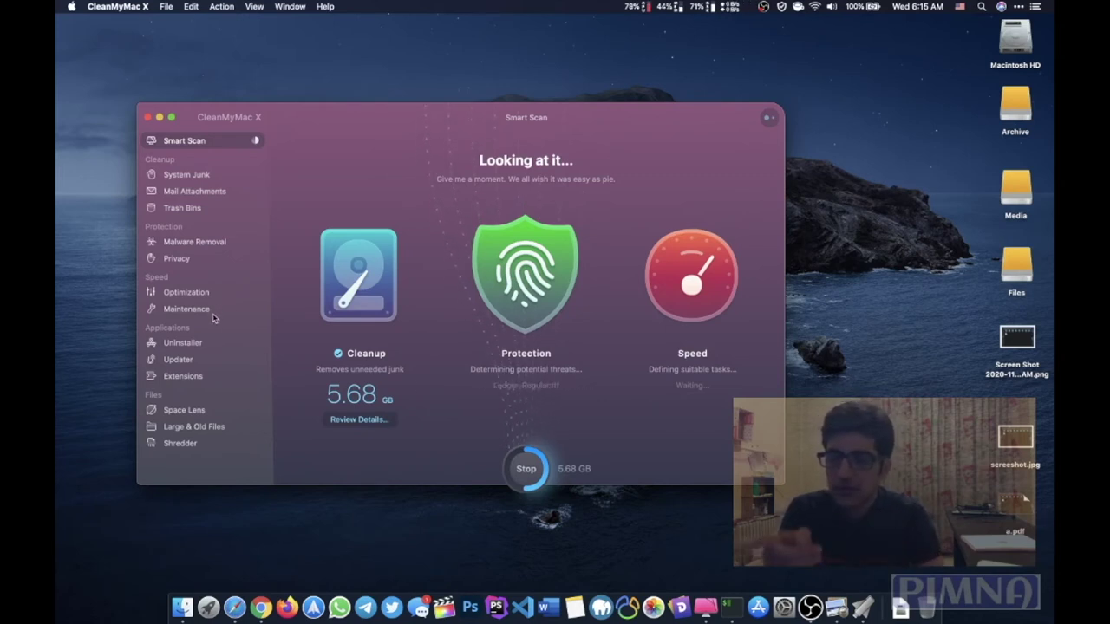
Step: View CleanMyMac X's Uninstaller and examine the list of available app updates in the Updater
click(195, 344)
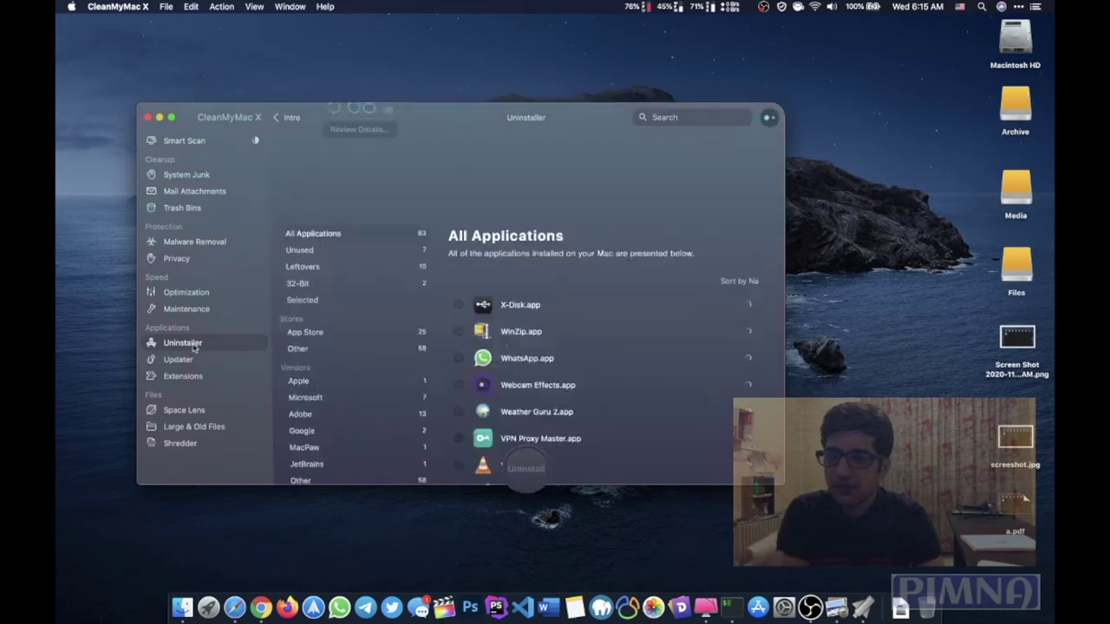
click(189, 361)
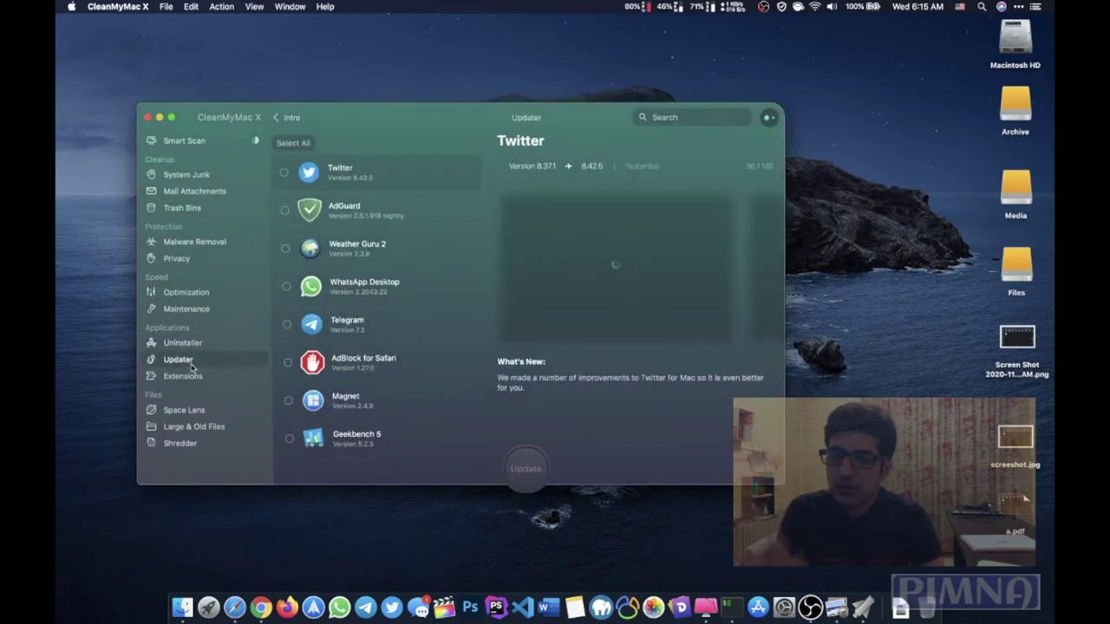
scroll(373, 344, down, 3)
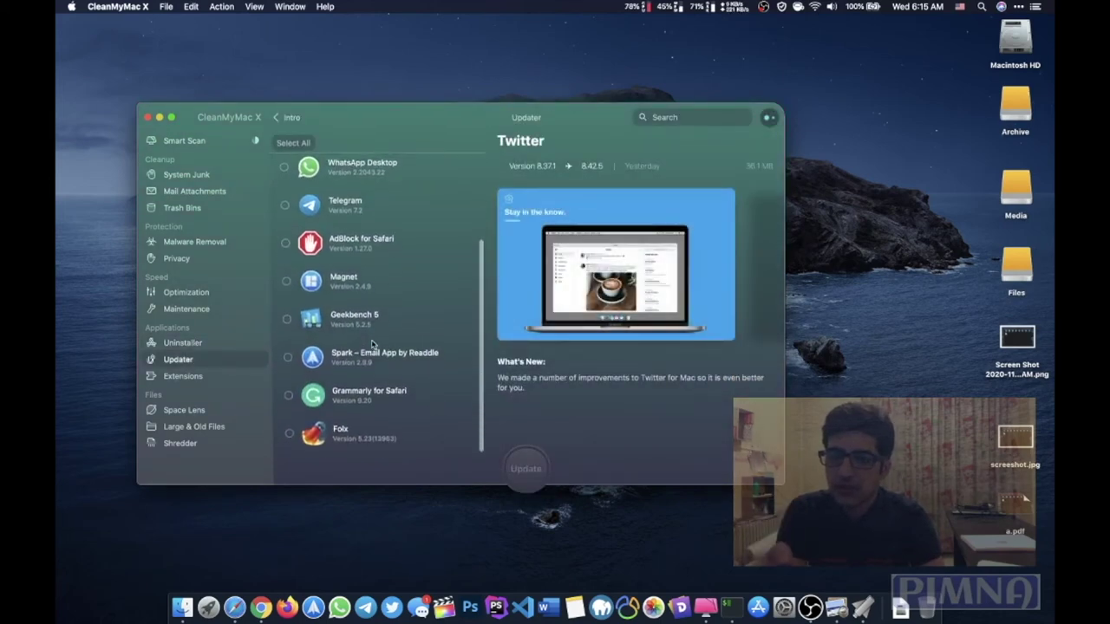
scroll(373, 345, up, 3)
scroll(372, 344, down, 3)
scroll(373, 344, up, 3)
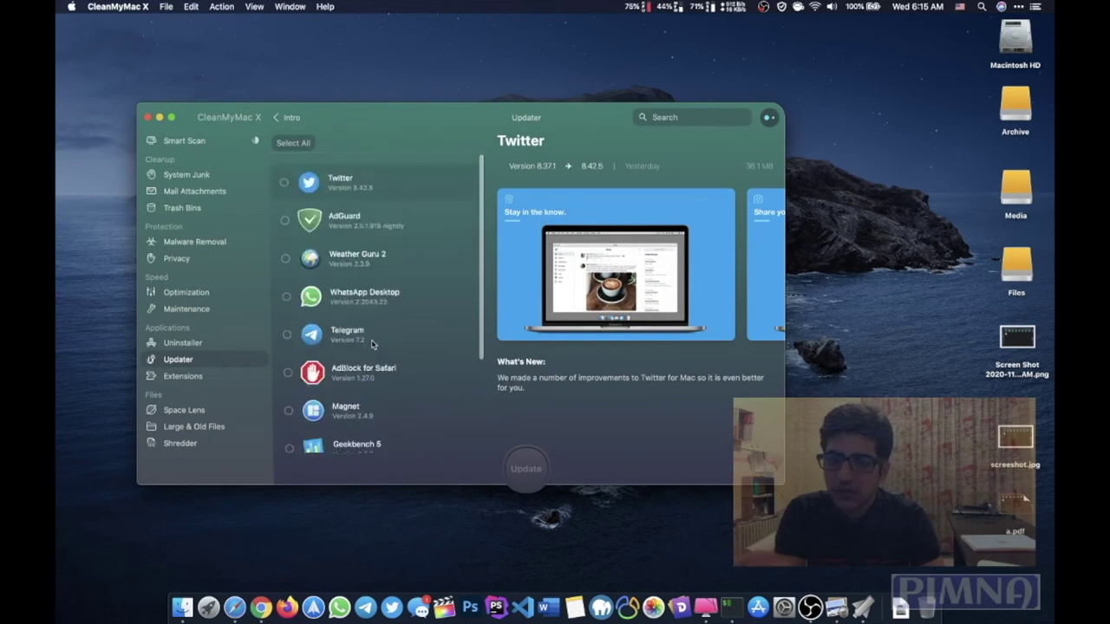
scroll(373, 345, down, 3)
scroll(367, 398, up, 3)
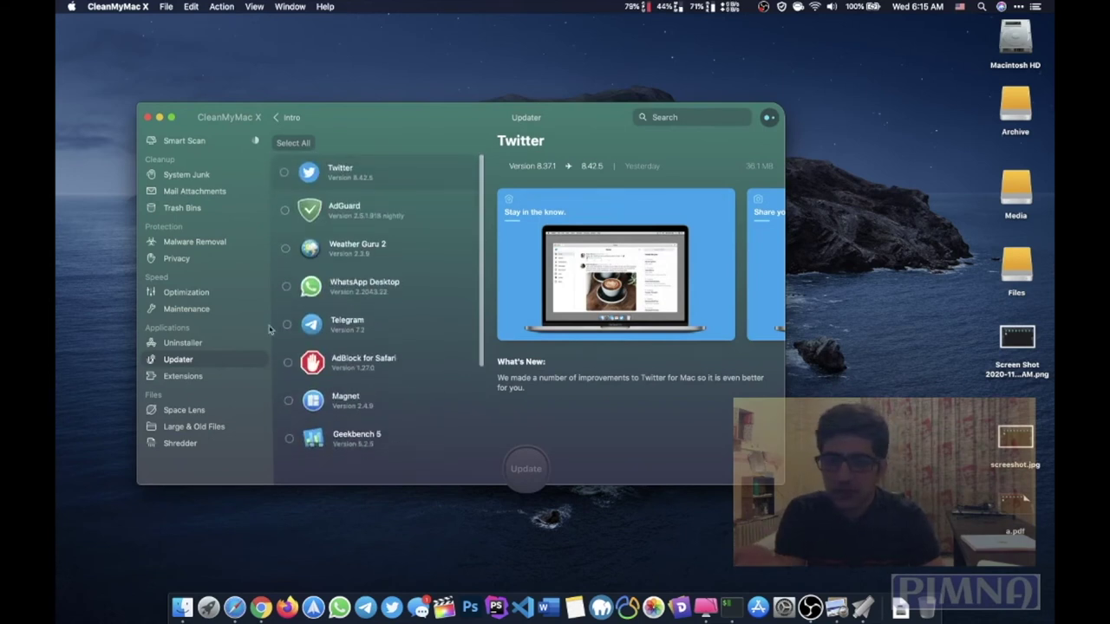
Step: View the Space Lens, Large & Old Files and Shredder modules, and close CleanMyMac X after checking the Smart Scan results
click(199, 414)
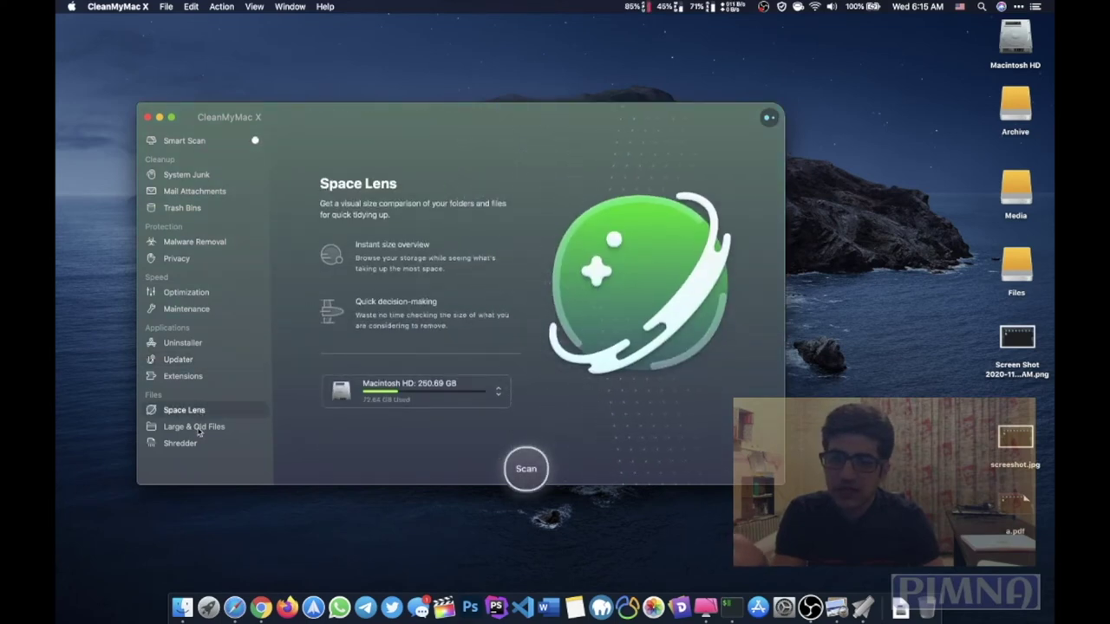
click(199, 430)
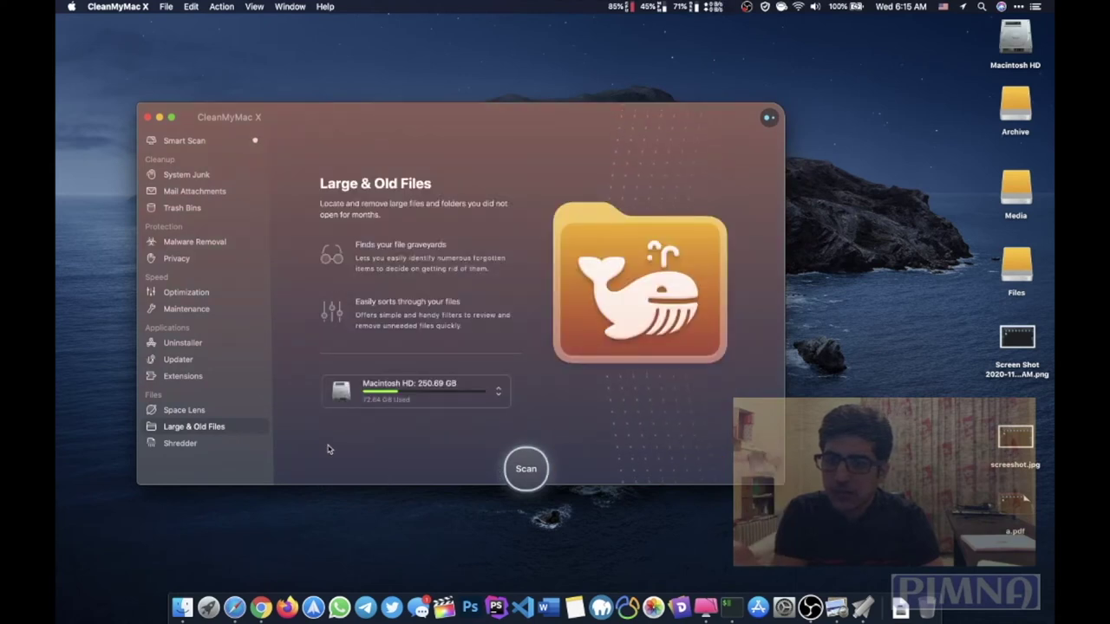
click(221, 446)
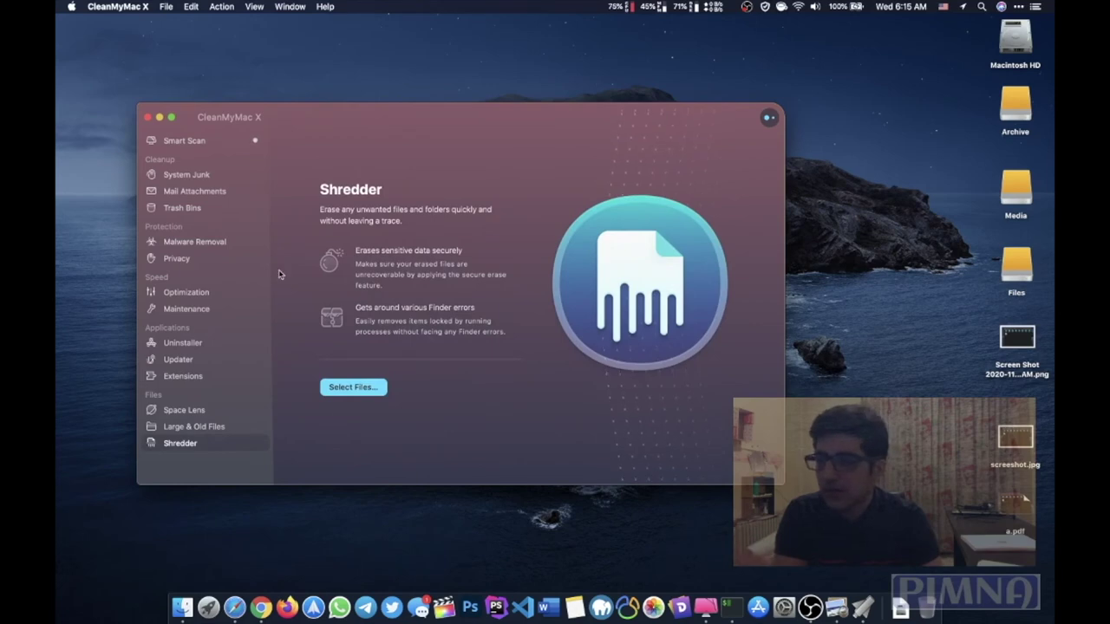
click(214, 142)
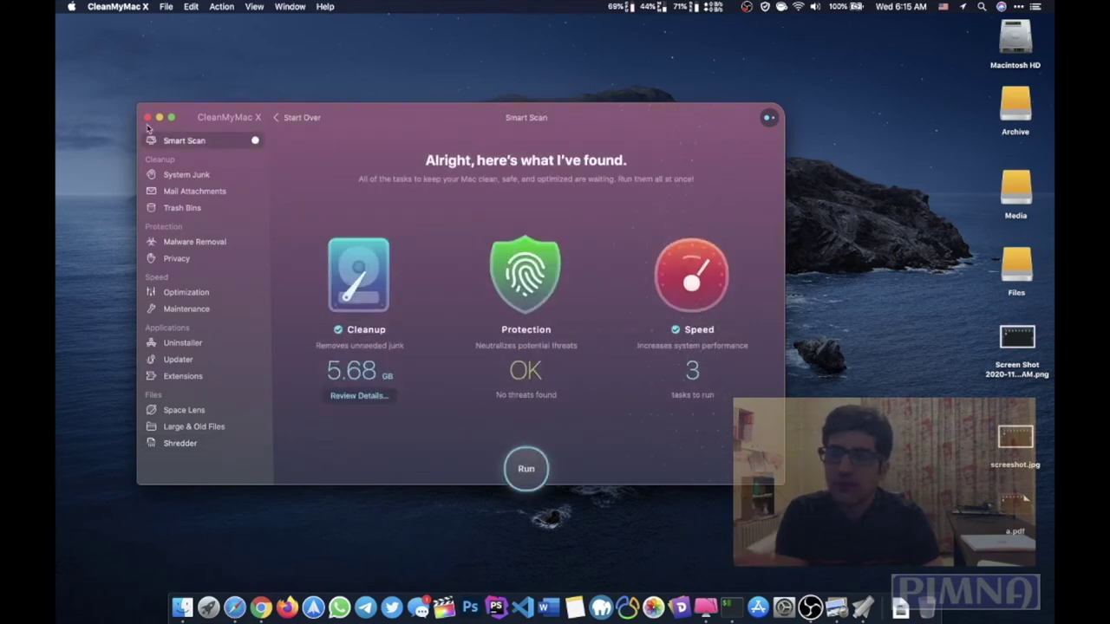
click(147, 117)
Step: Reposition the UNetbootin window and examine its lists of Linux distributions and versions
drag(477, 188, 474, 166)
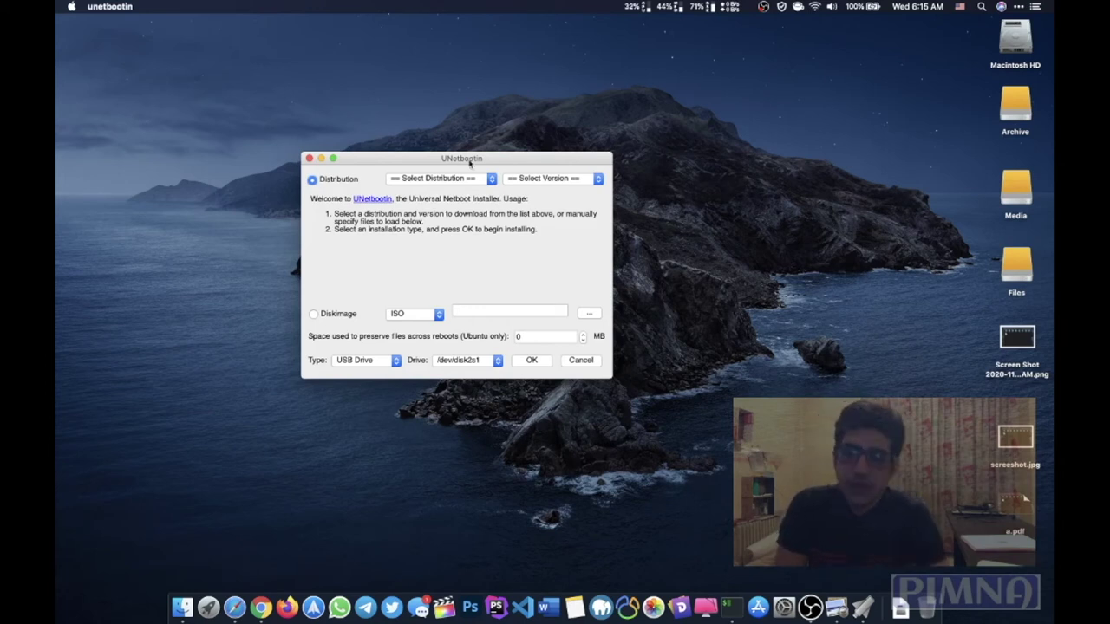
drag(469, 165, 433, 145)
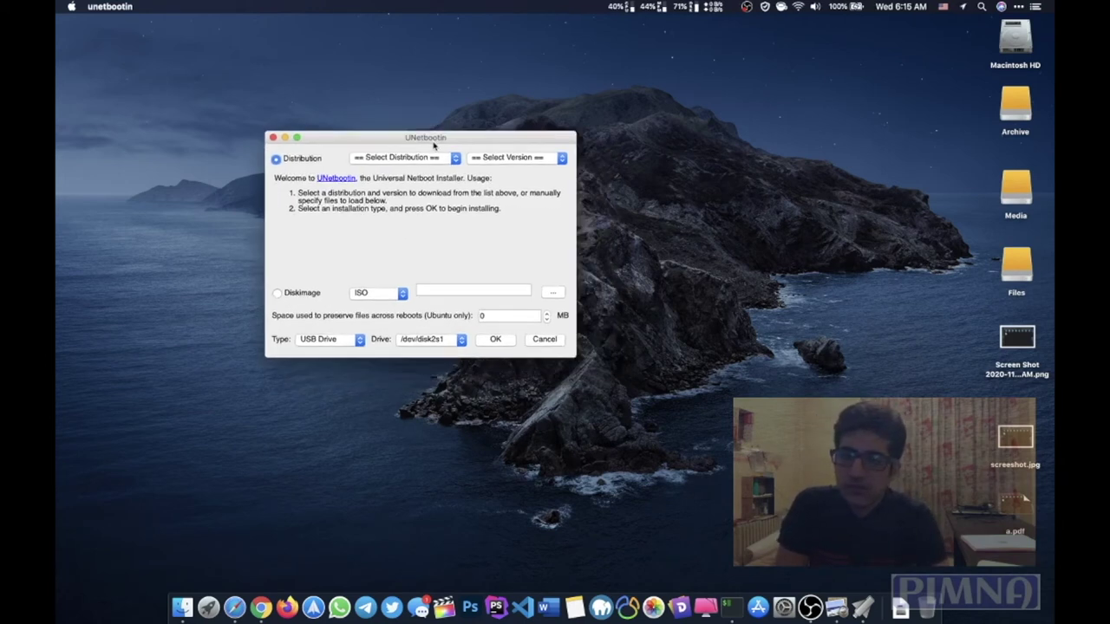
click(394, 158)
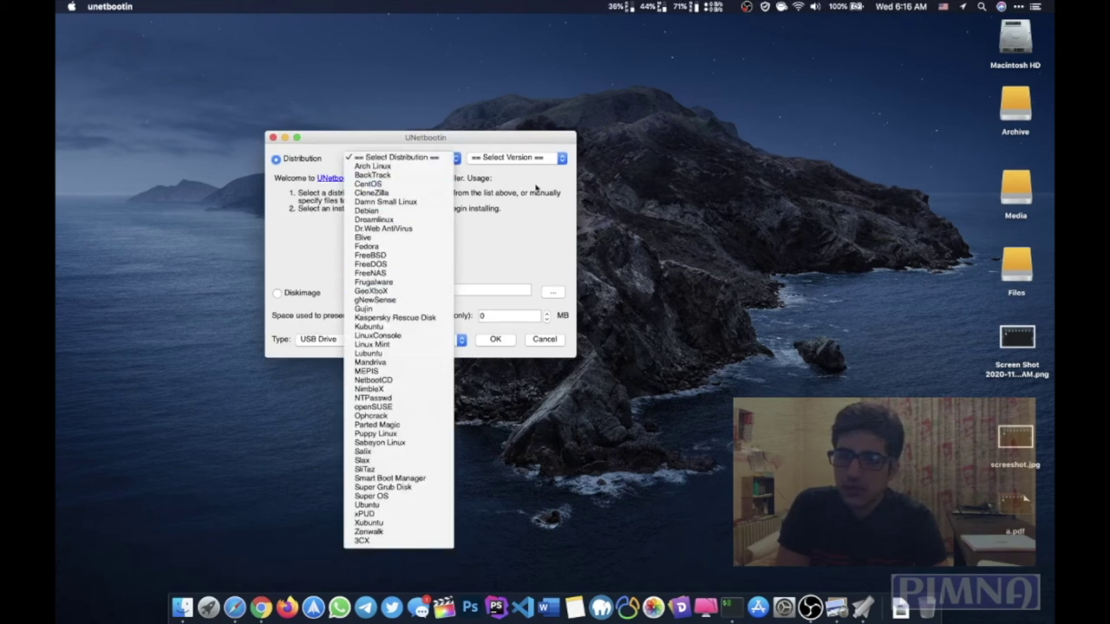
click(537, 189)
click(524, 161)
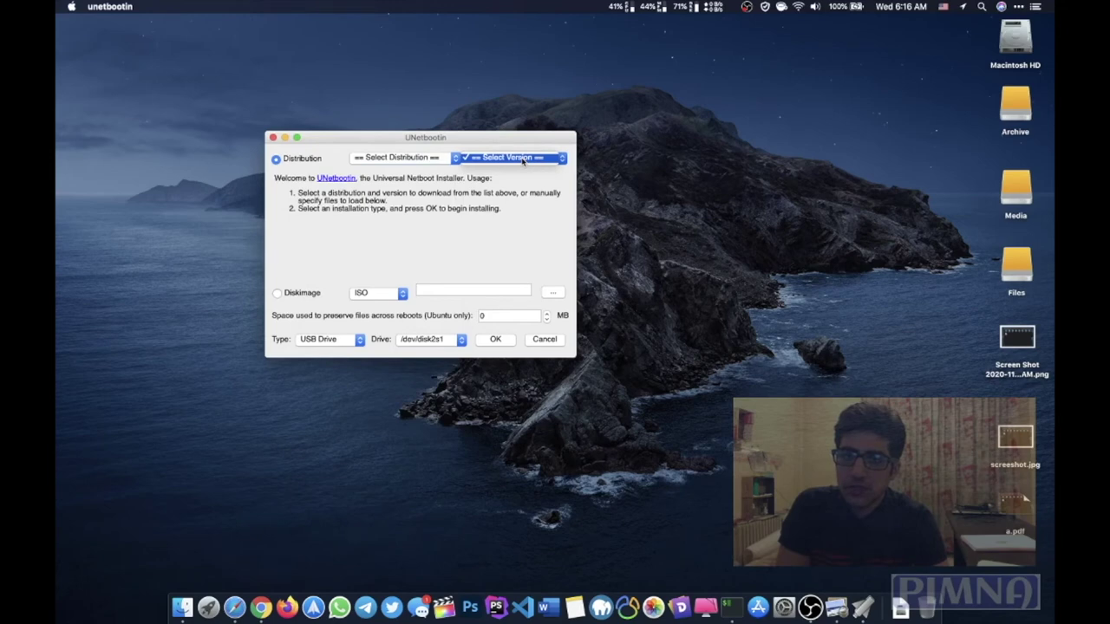
click(431, 159)
Step: Choose Fedora with version 30_Live_x64 in UNetbootin, and switch the installation source to Diskimage
click(426, 158)
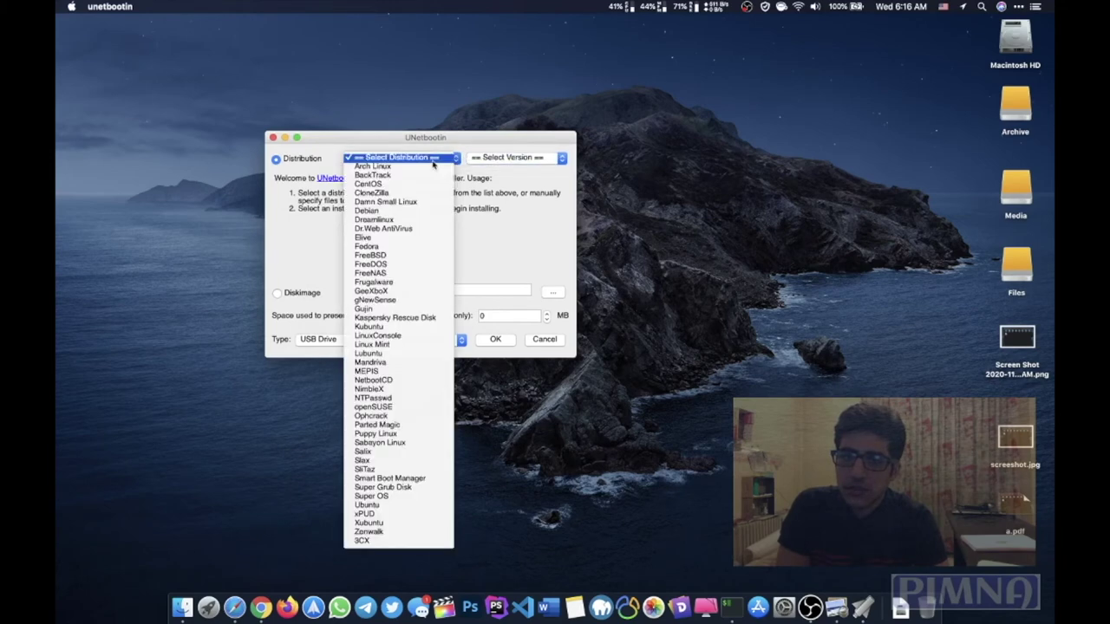
click(404, 248)
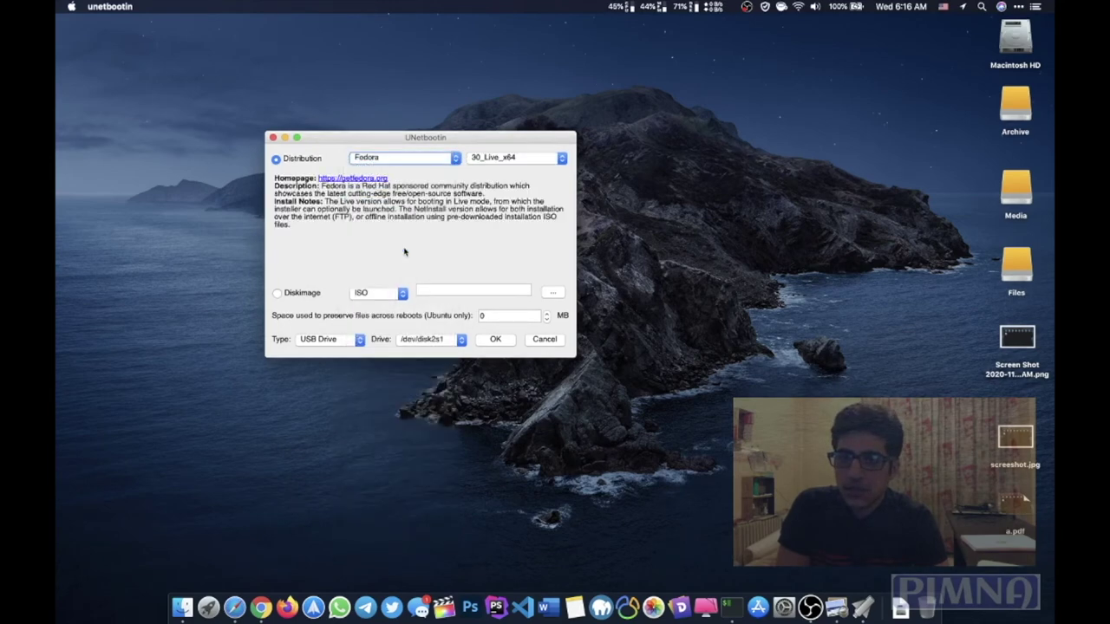
click(505, 159)
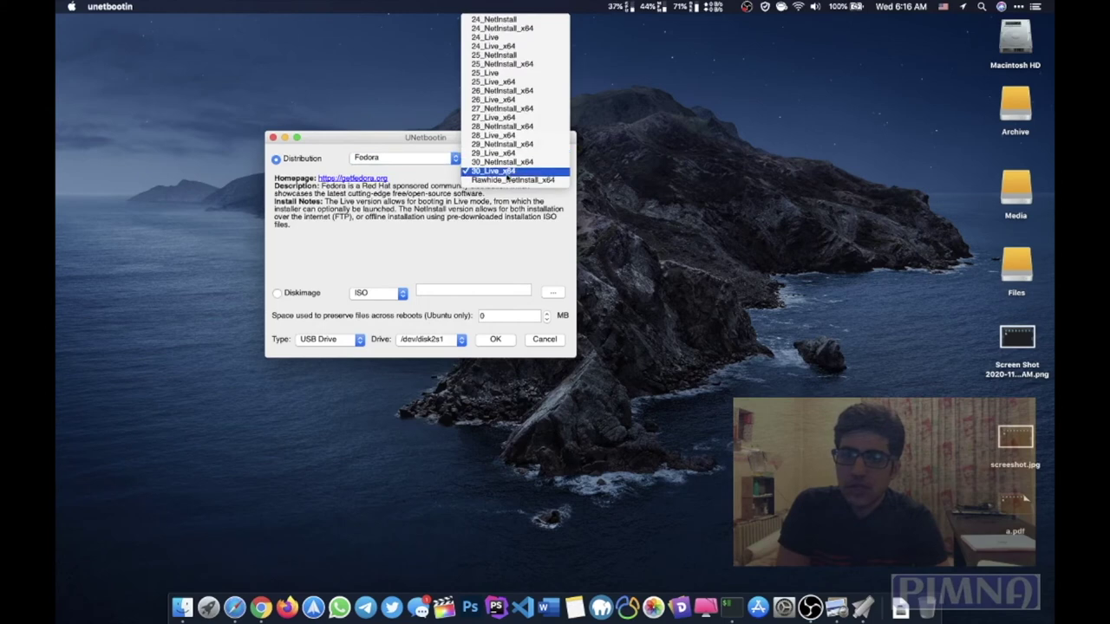
click(506, 174)
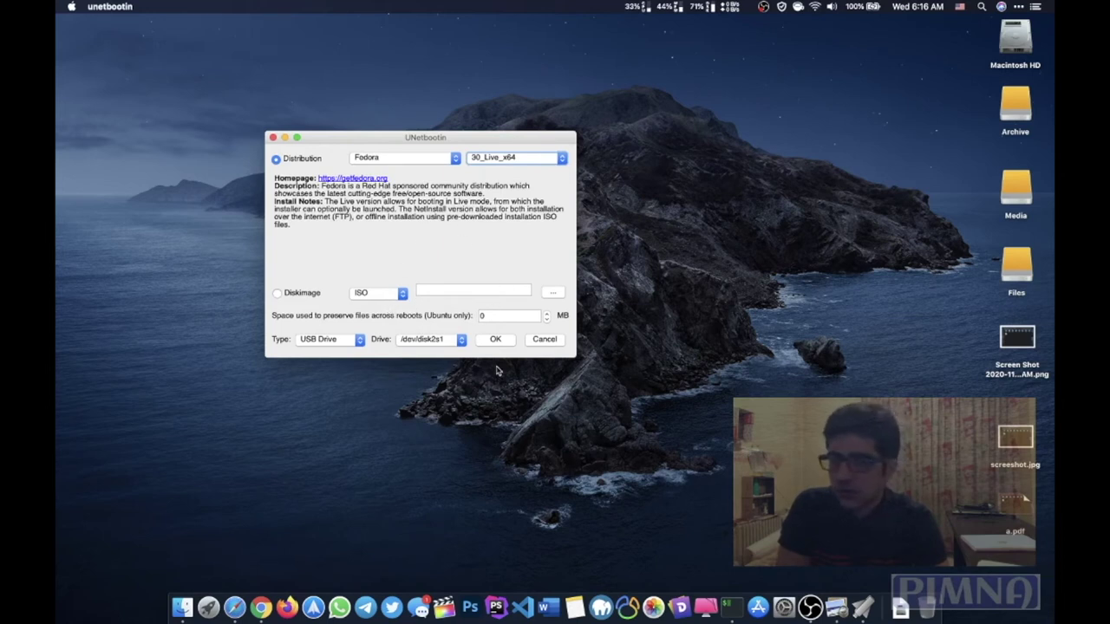
click(312, 294)
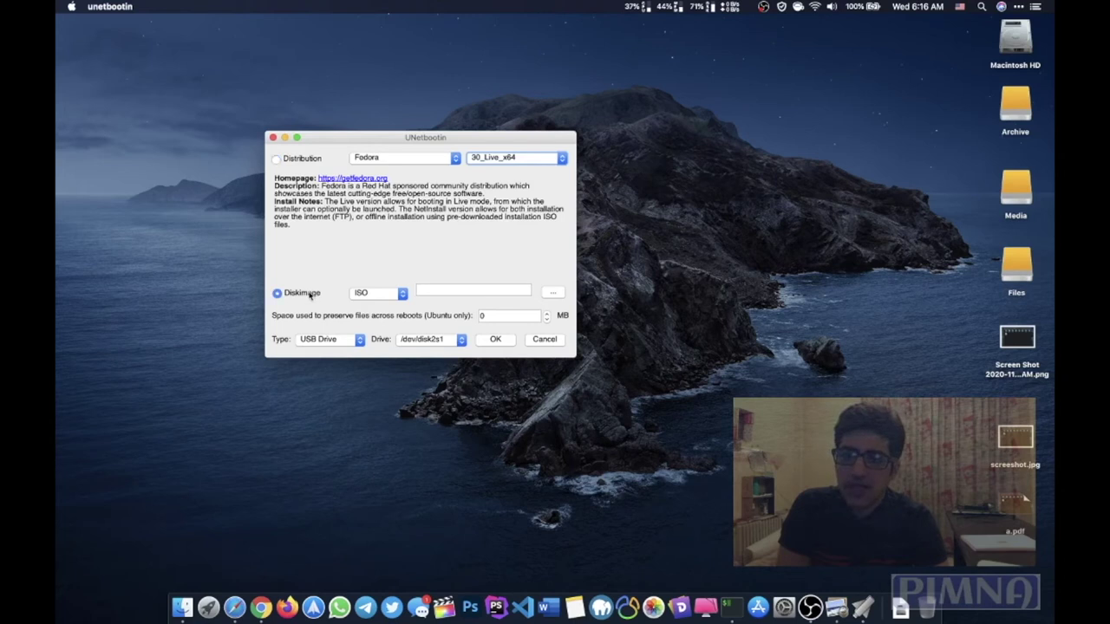
Step: View the file chooser for the ISO disk image, cancel it without choosing a file, and close UNetbootin
click(552, 294)
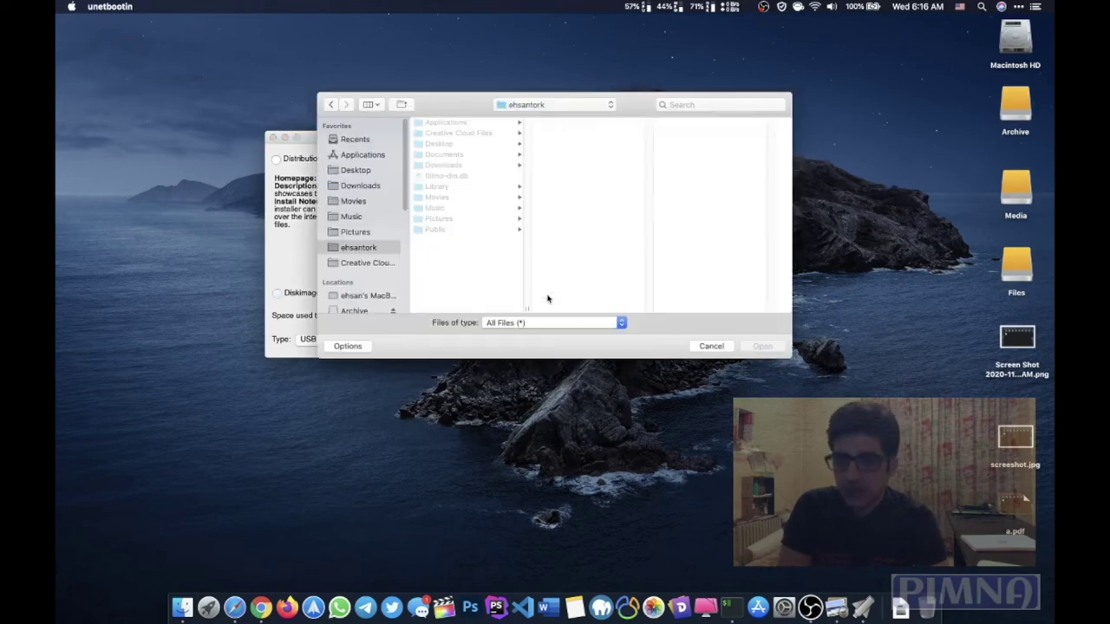
click(710, 346)
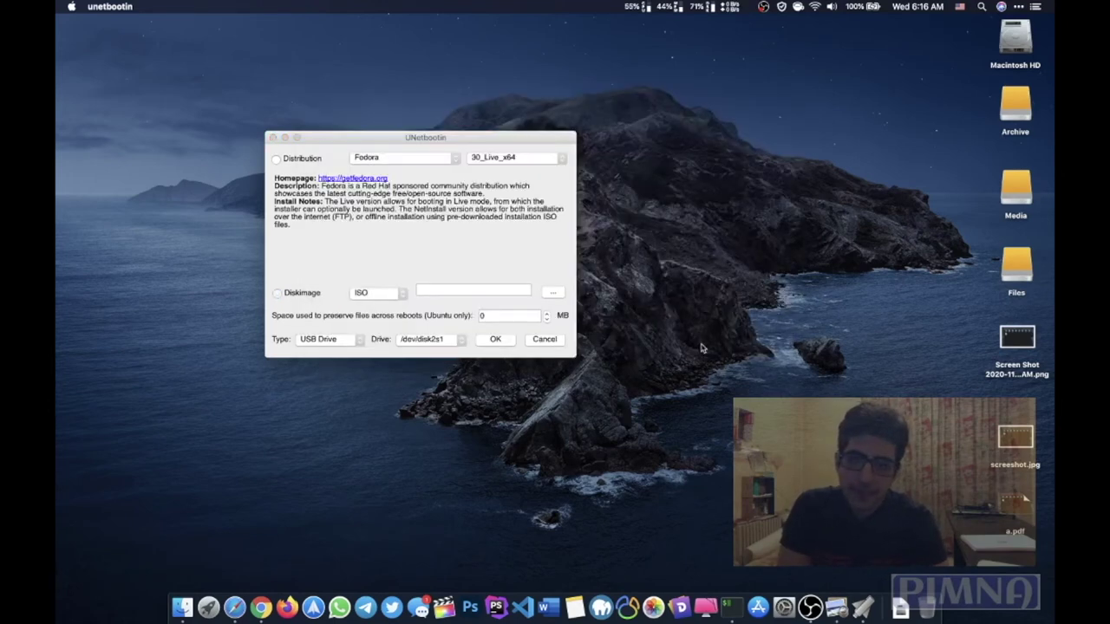
click(273, 138)
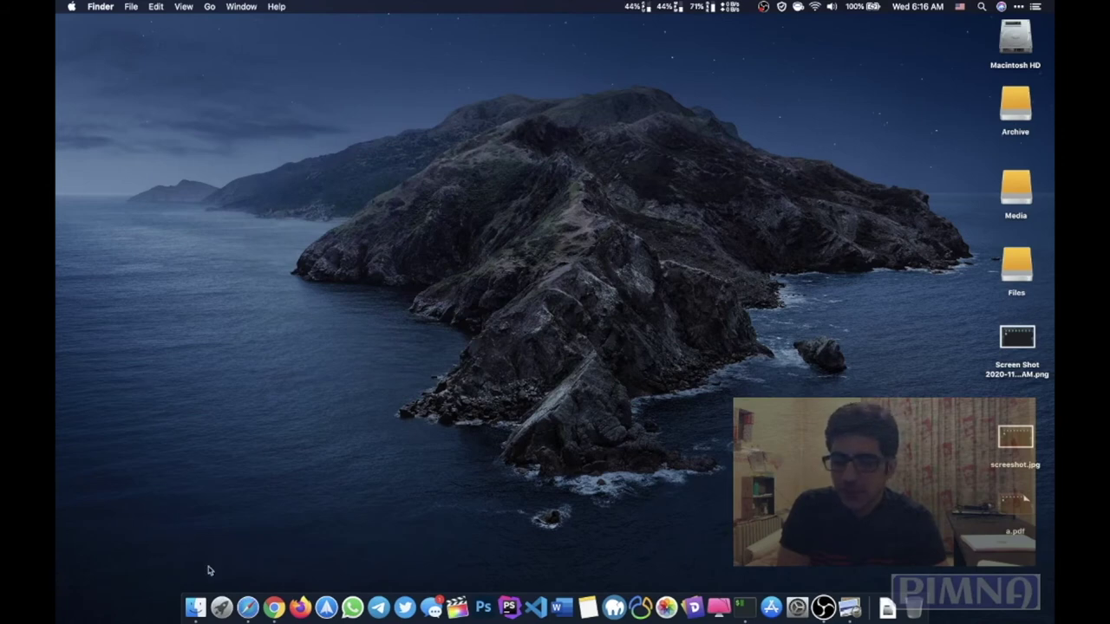
Step: Leave the Productivity app folder and launch QuickTime Player from Launchpad
click(222, 607)
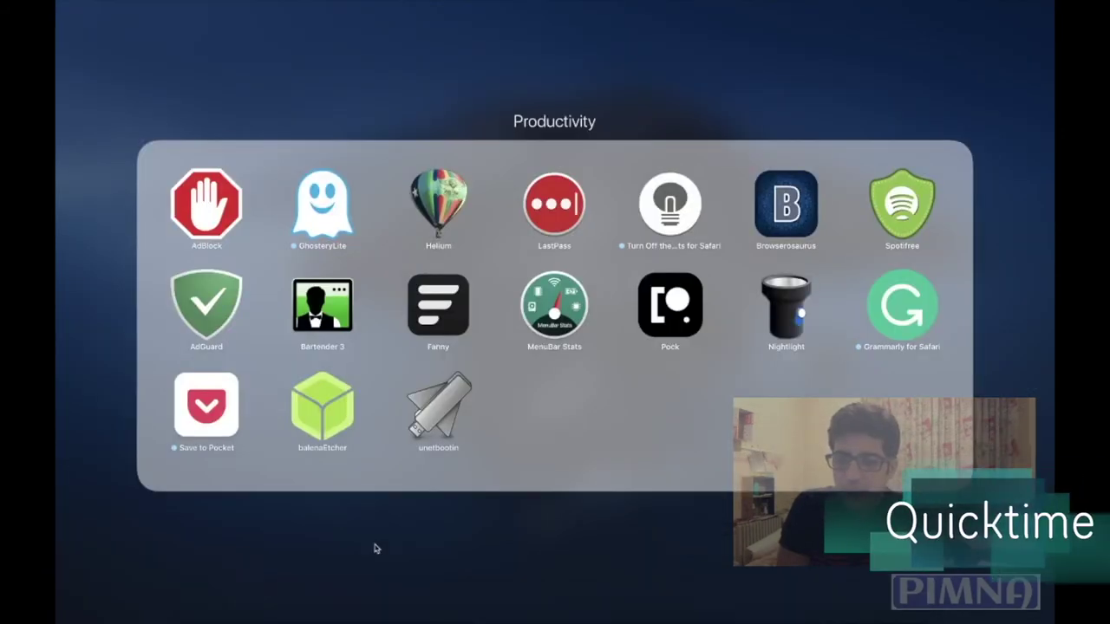
click(376, 547)
click(549, 513)
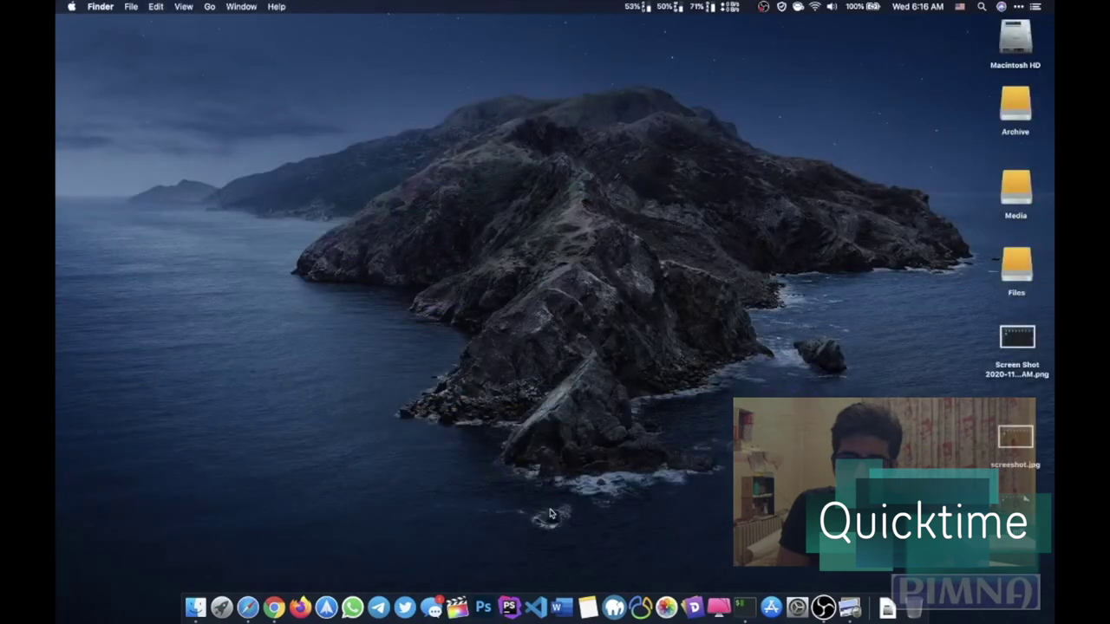
click(222, 605)
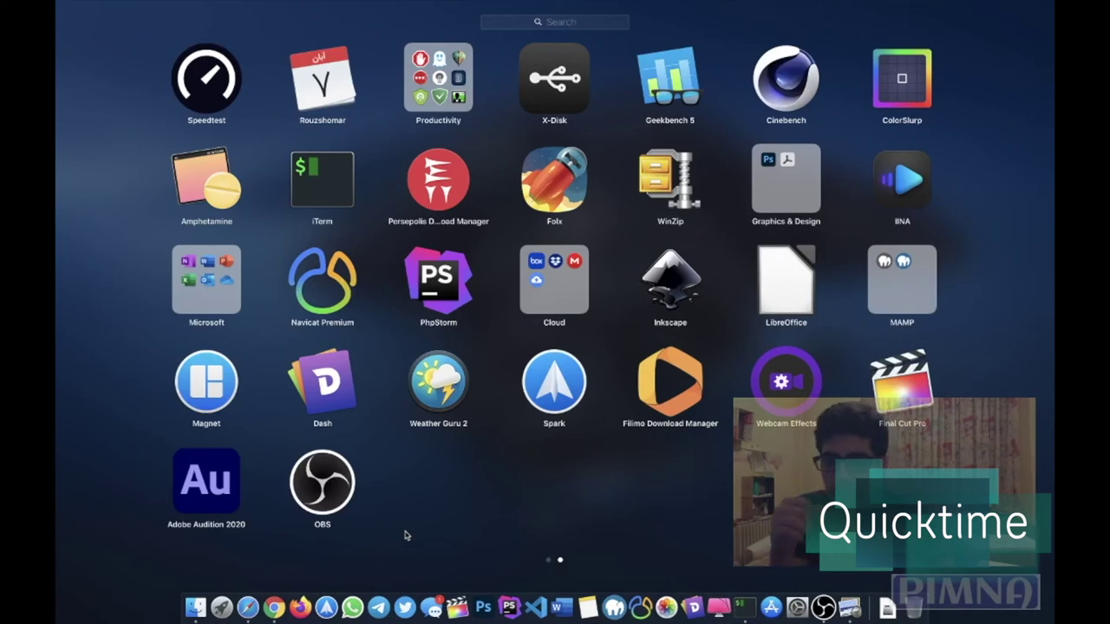
scroll(404, 535, left, 3)
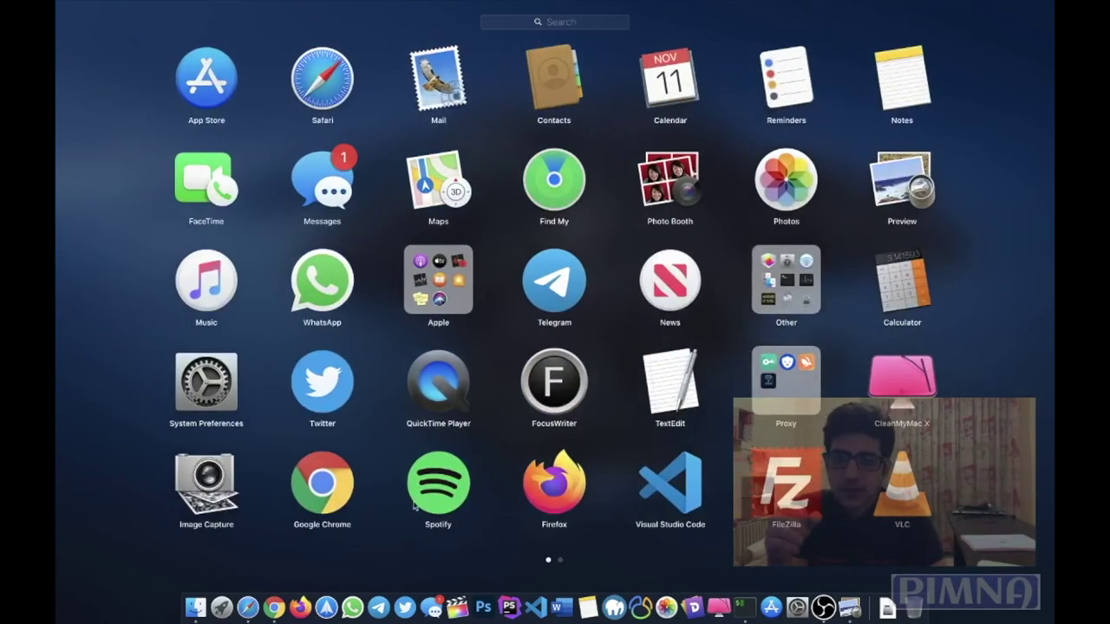
click(423, 366)
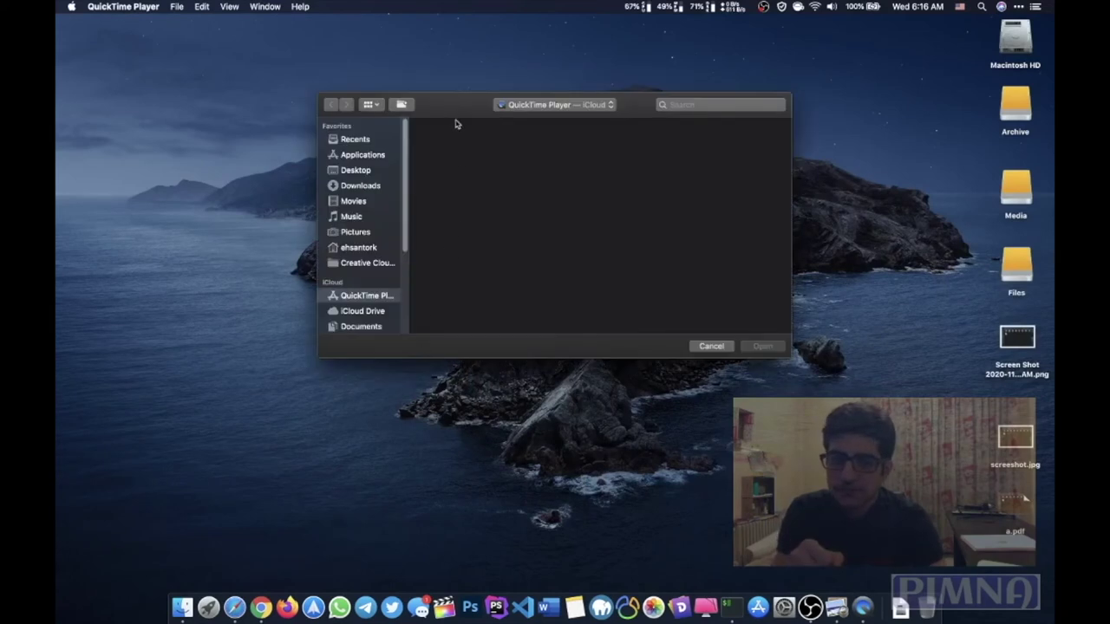
click(125, 6)
mouse_move(183, 6)
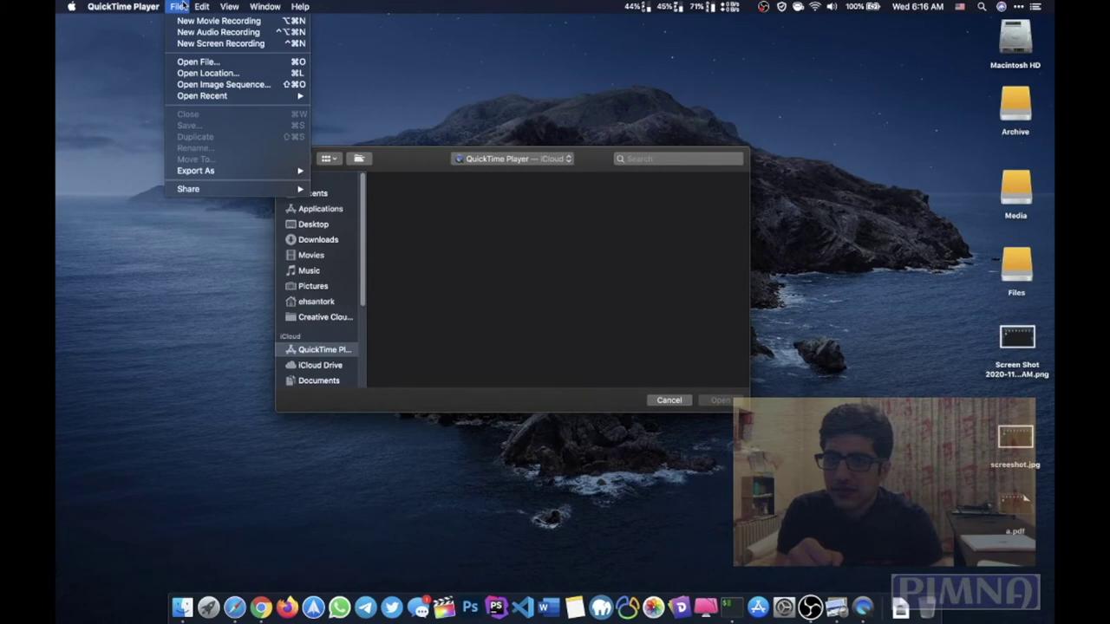
click(222, 80)
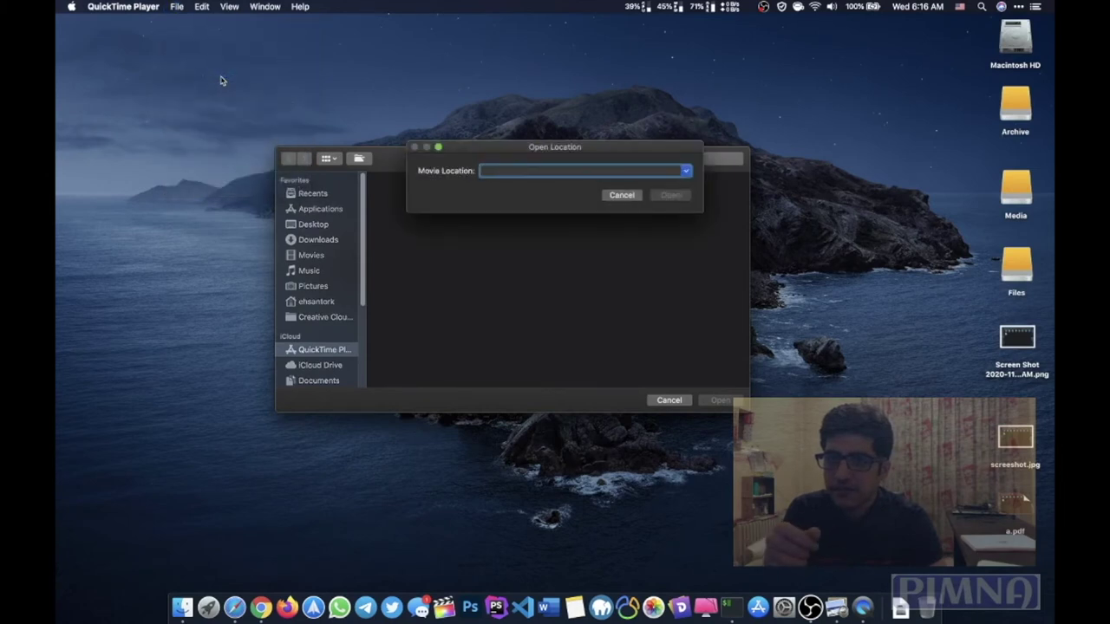
click(621, 195)
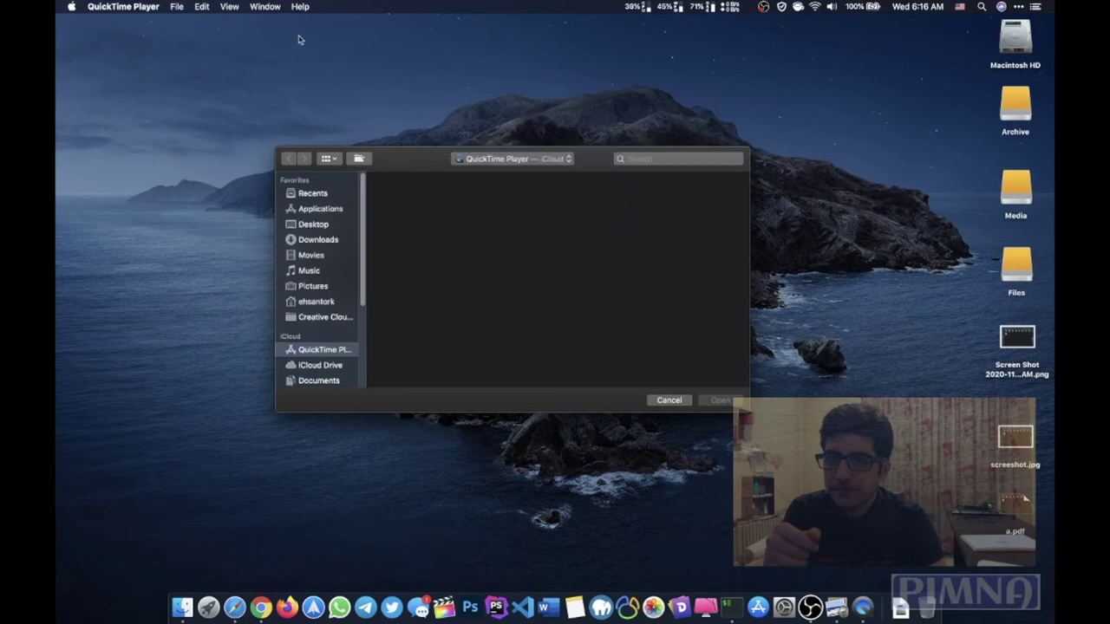
Step: Create a new movie recording in QuickTime Player, allow camera access, and reposition the recording window on the desktop
click(176, 7)
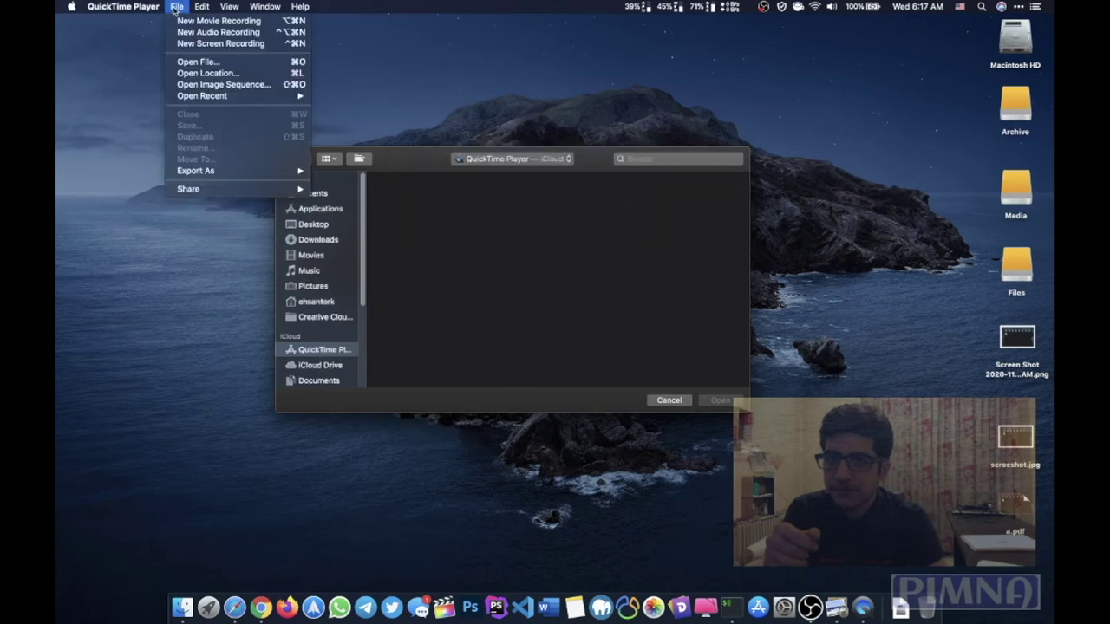
click(226, 25)
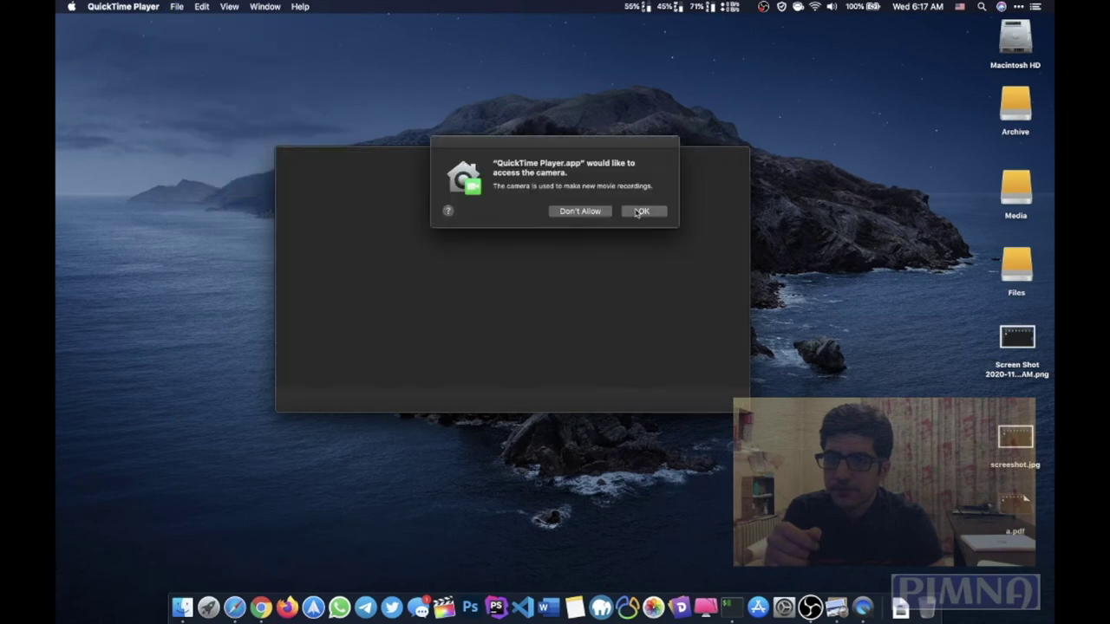
click(640, 211)
click(639, 217)
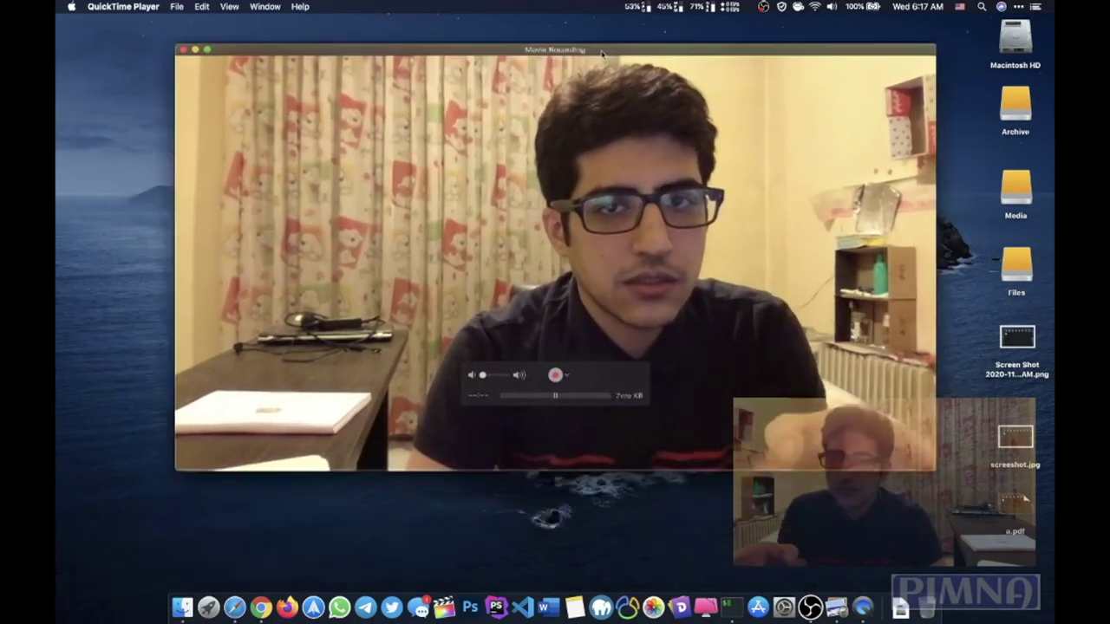
drag(600, 106, 352, 93)
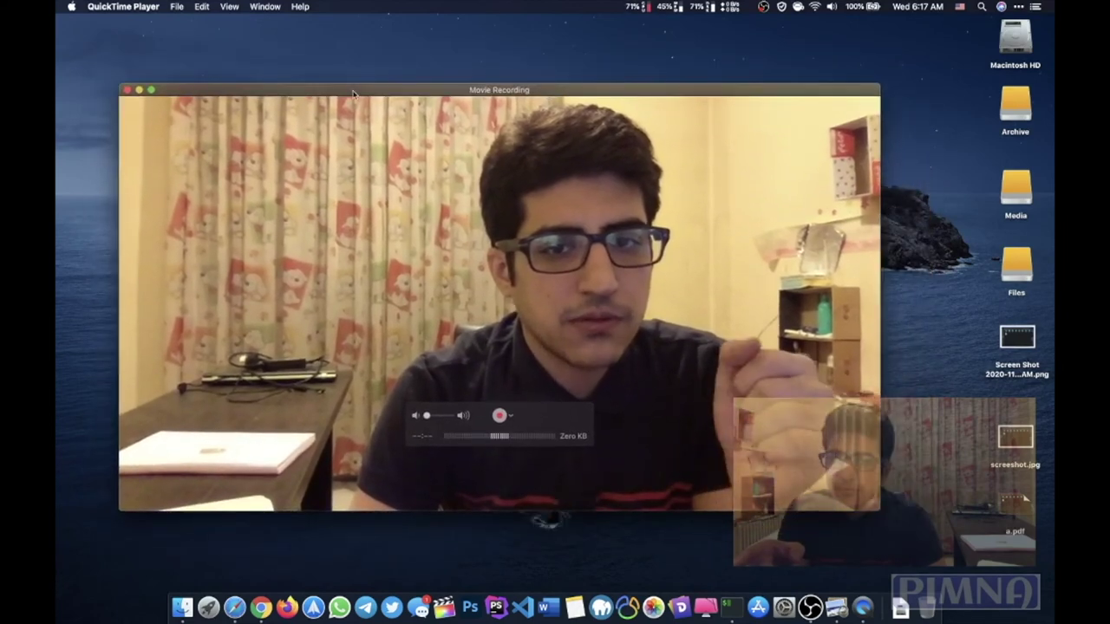
Step: Examine the movie recording's camera, microphone and quality options, keeping Internal Microphone as the audio source
click(172, 8)
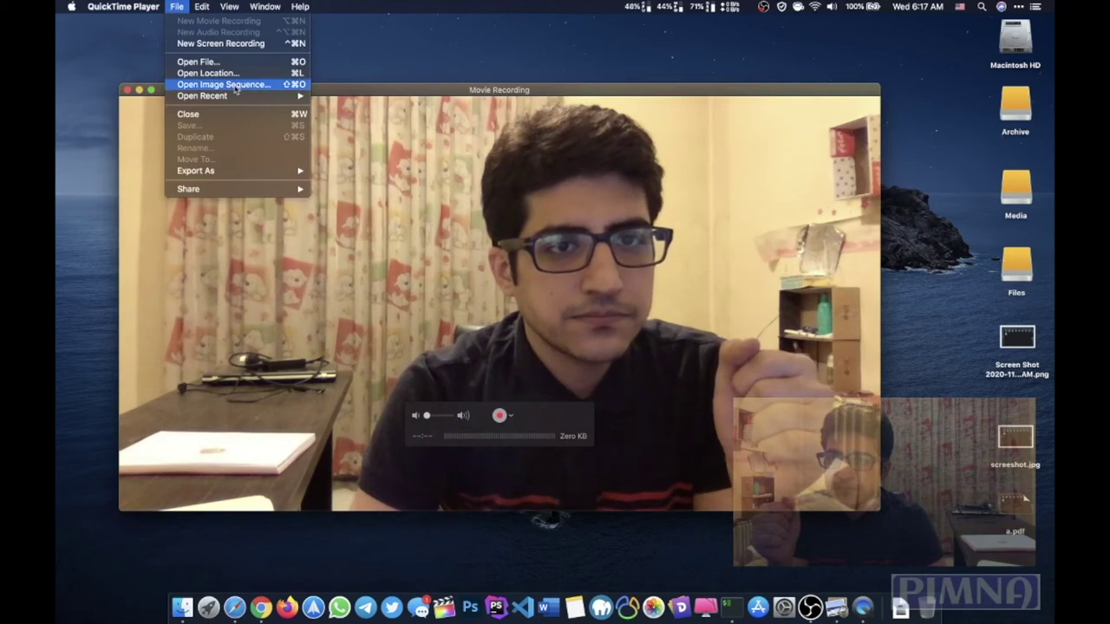
click(475, 315)
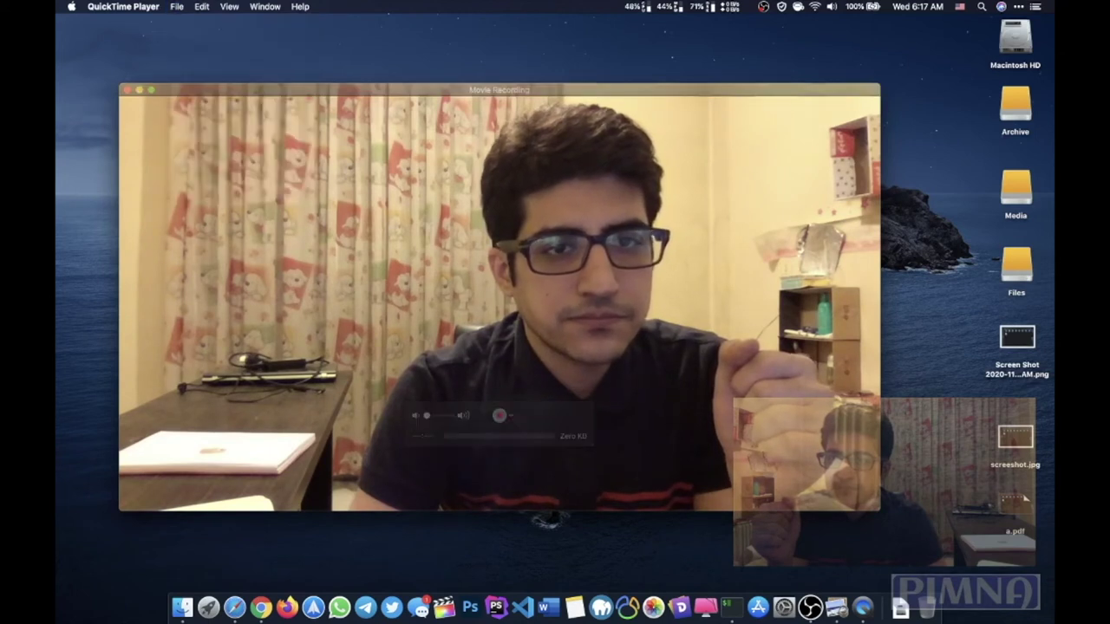
click(512, 418)
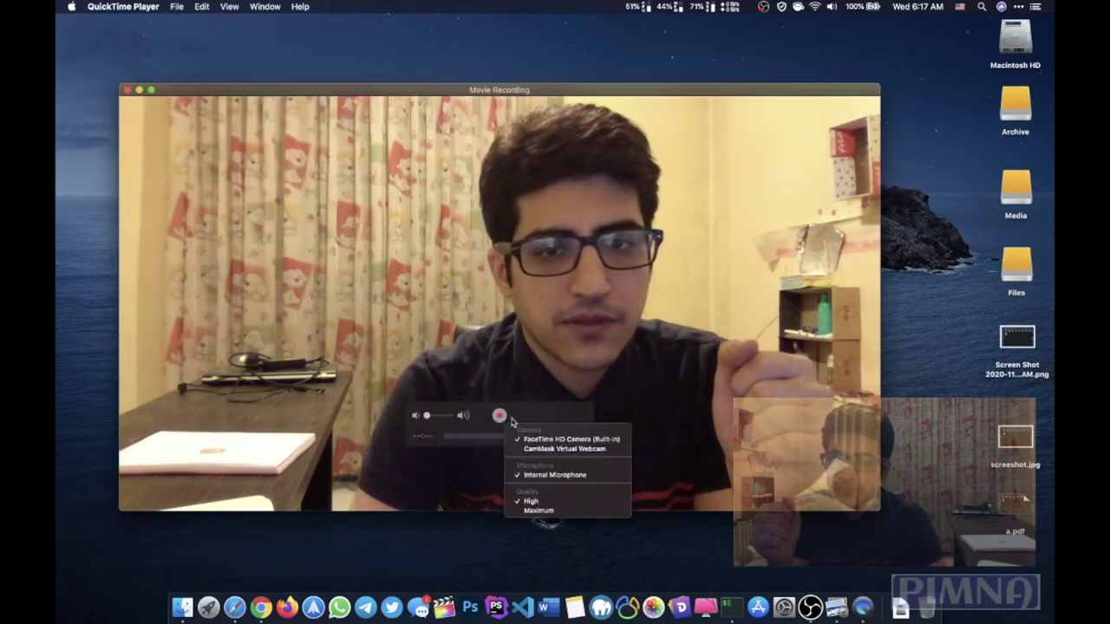
click(556, 477)
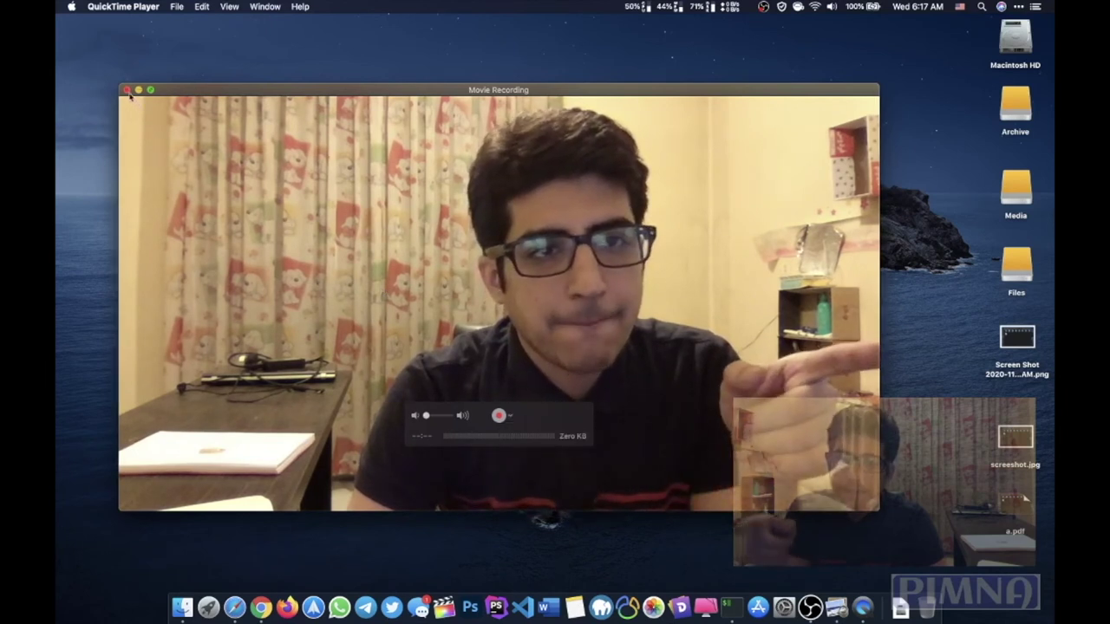
Step: Try to start a new screen recording and open System Preferences from the access request
click(139, 7)
mouse_move(177, 7)
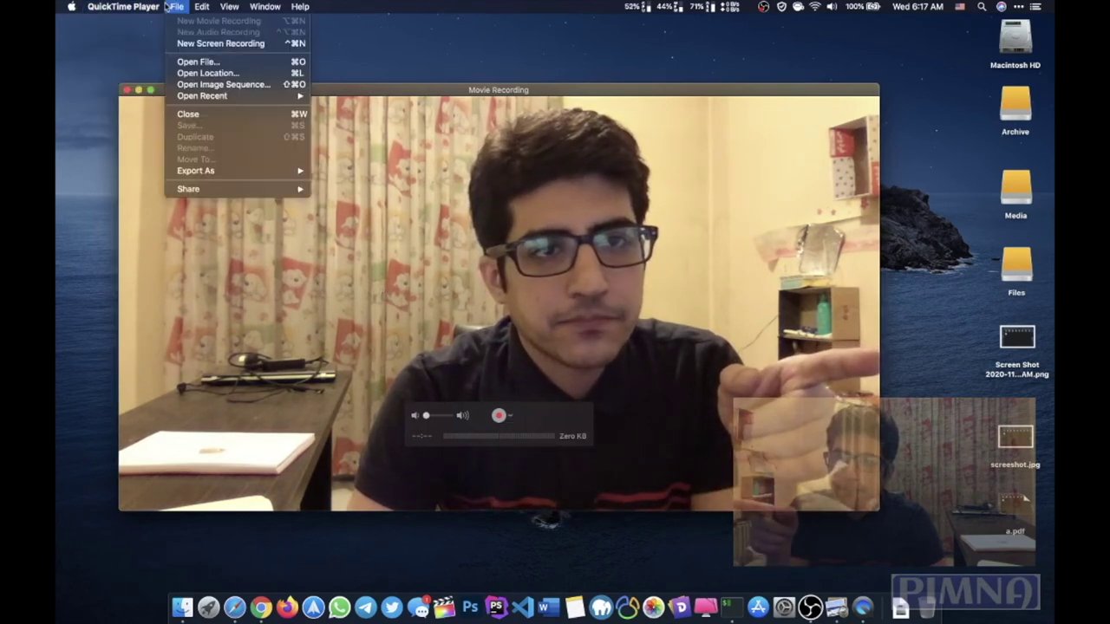
click(215, 44)
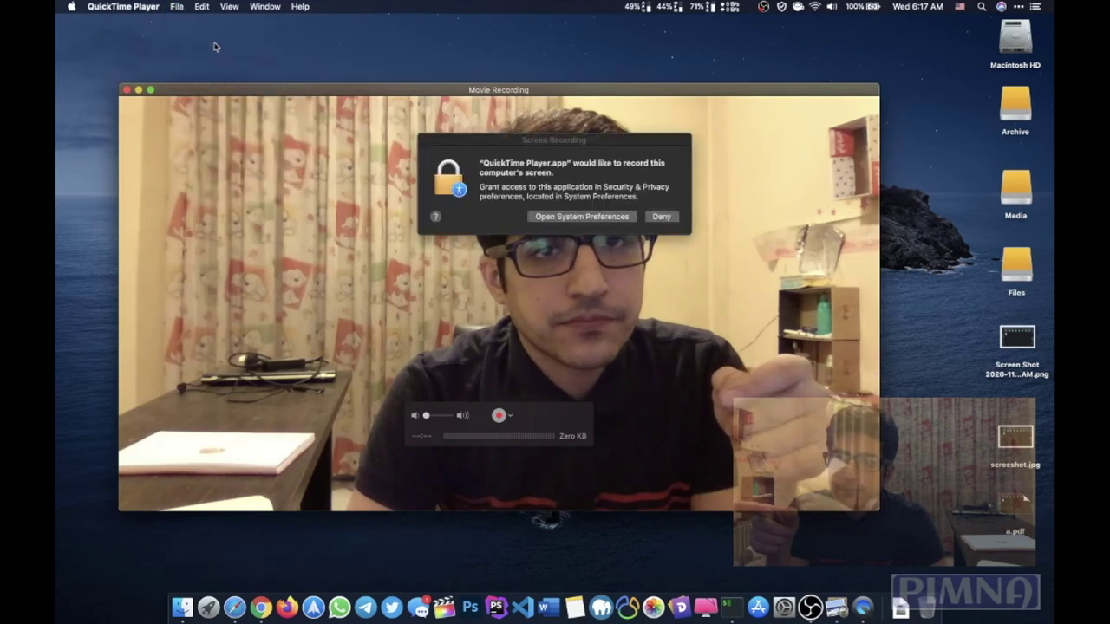
click(572, 216)
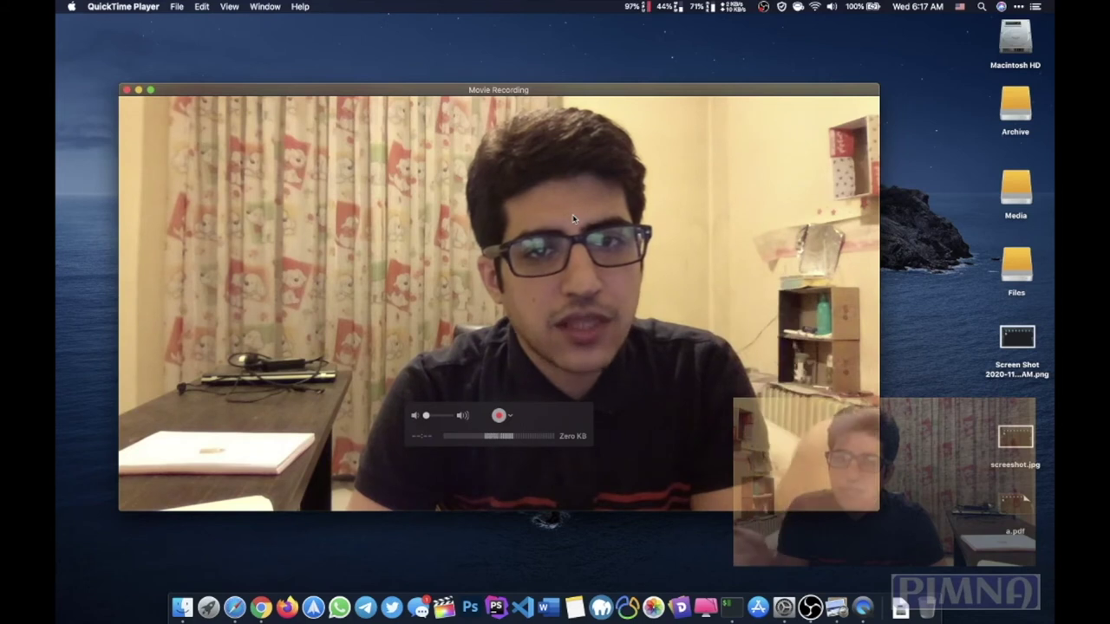
mouse_move(579, 254)
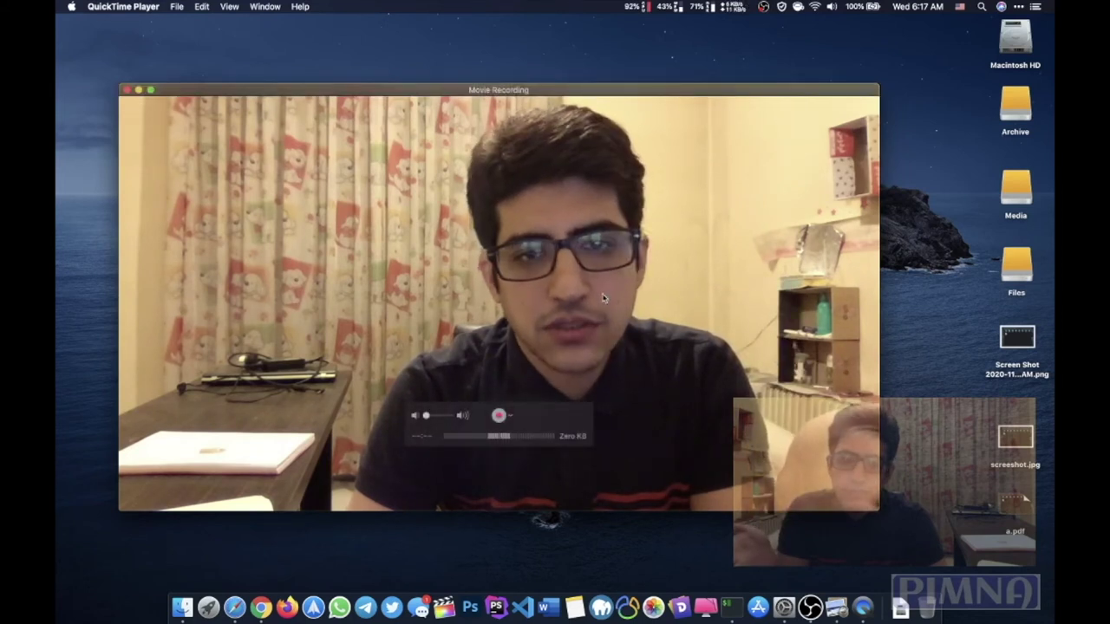
Step: Request a new screen recording, allow QuickTime Player to record the screen in Security & Privacy, postpone quitting it, and close the preferences
click(141, 9)
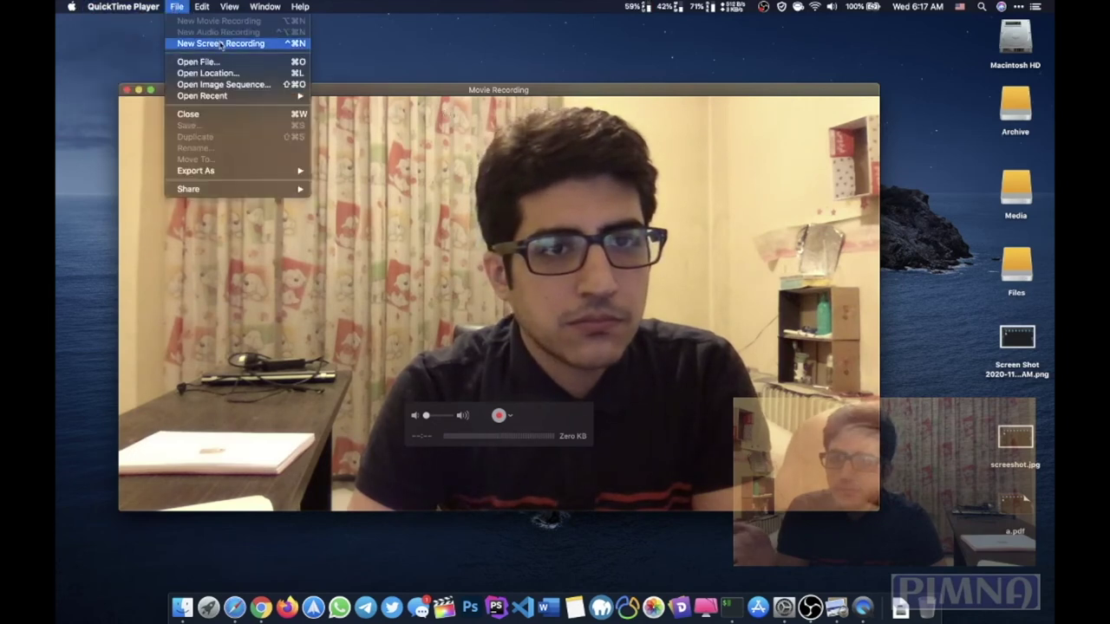
click(218, 45)
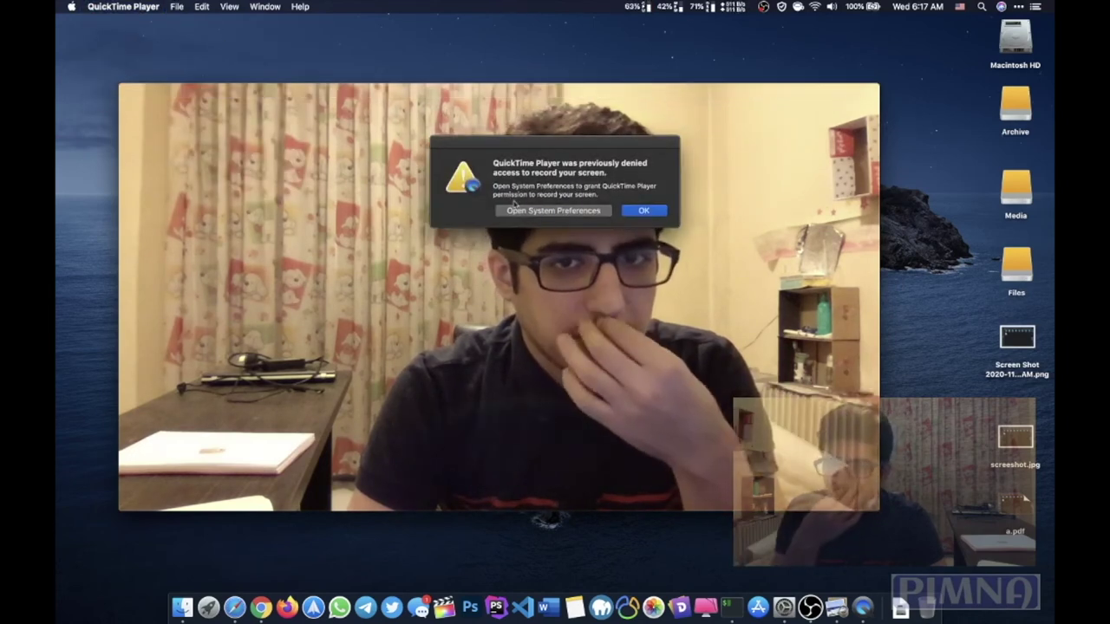
click(553, 211)
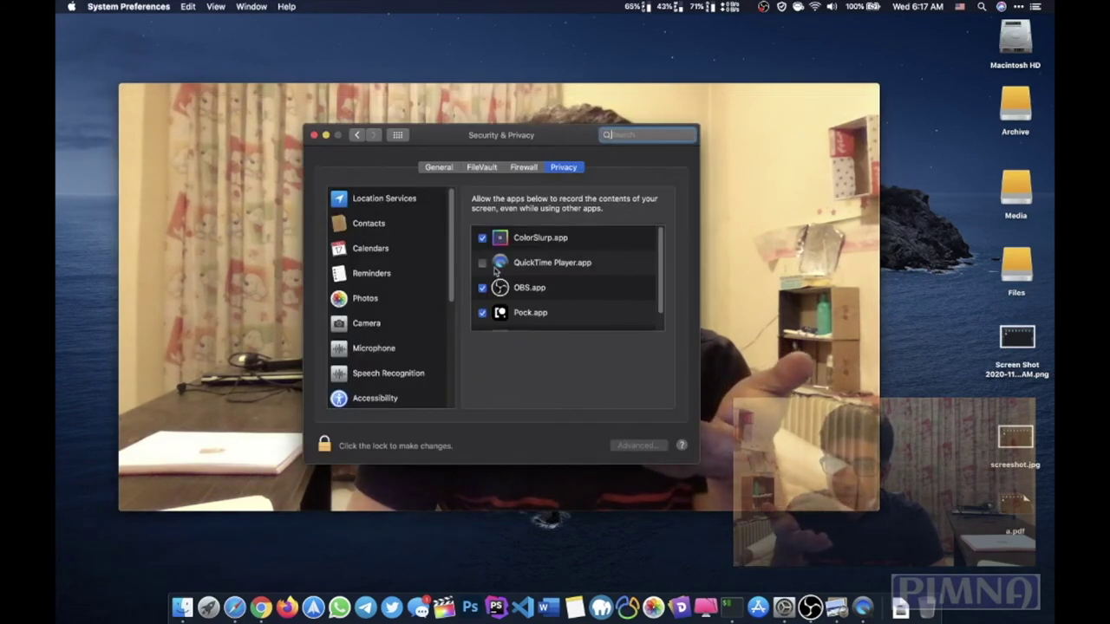
click(482, 263)
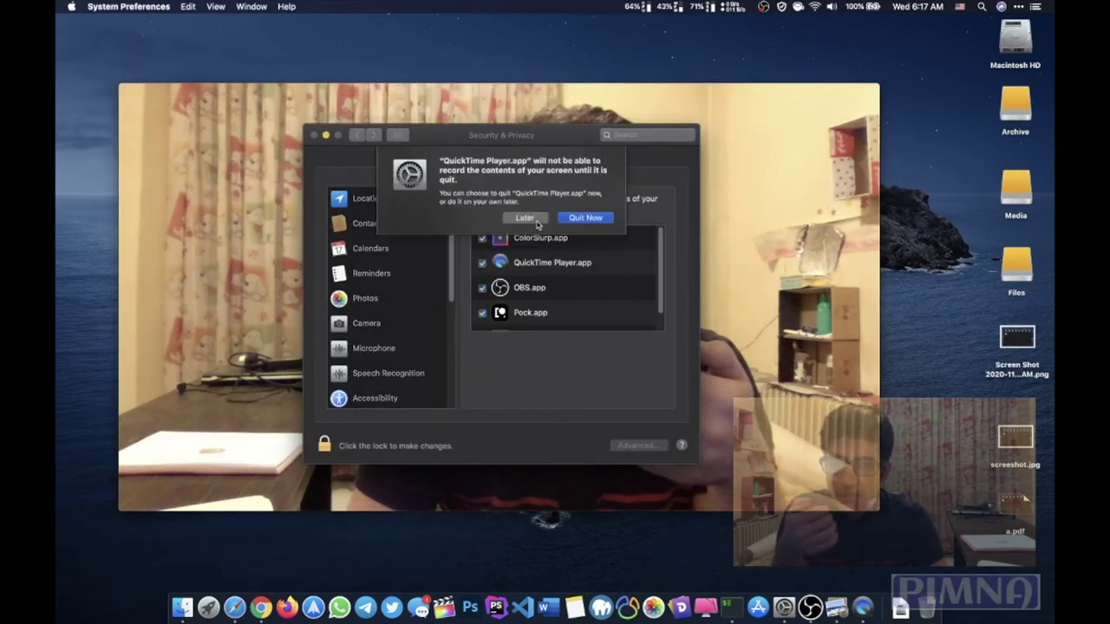
click(536, 222)
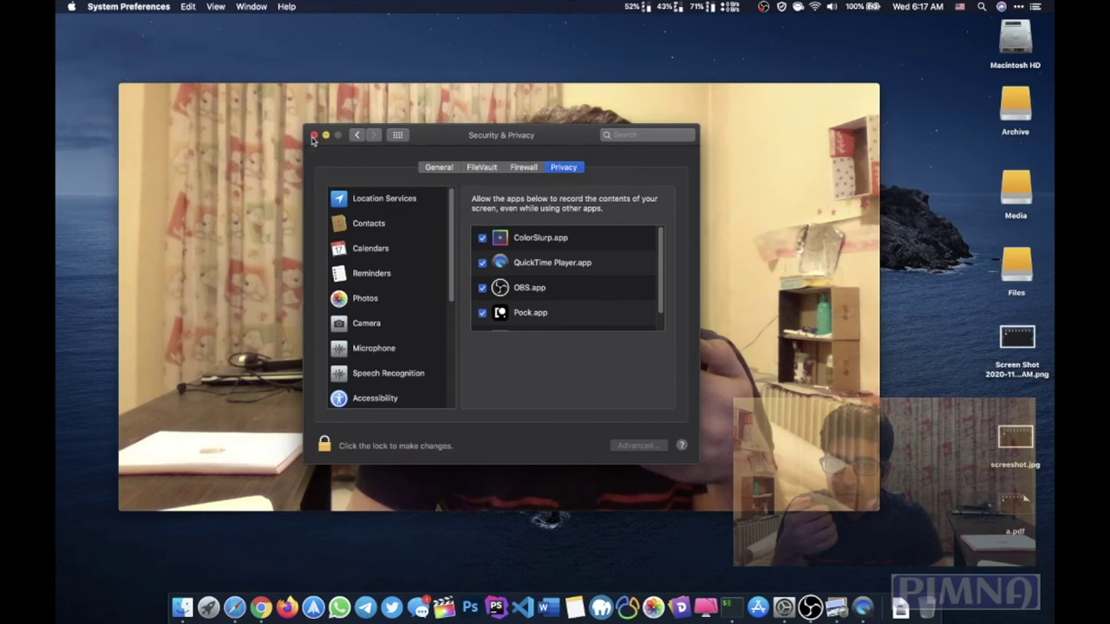
click(314, 135)
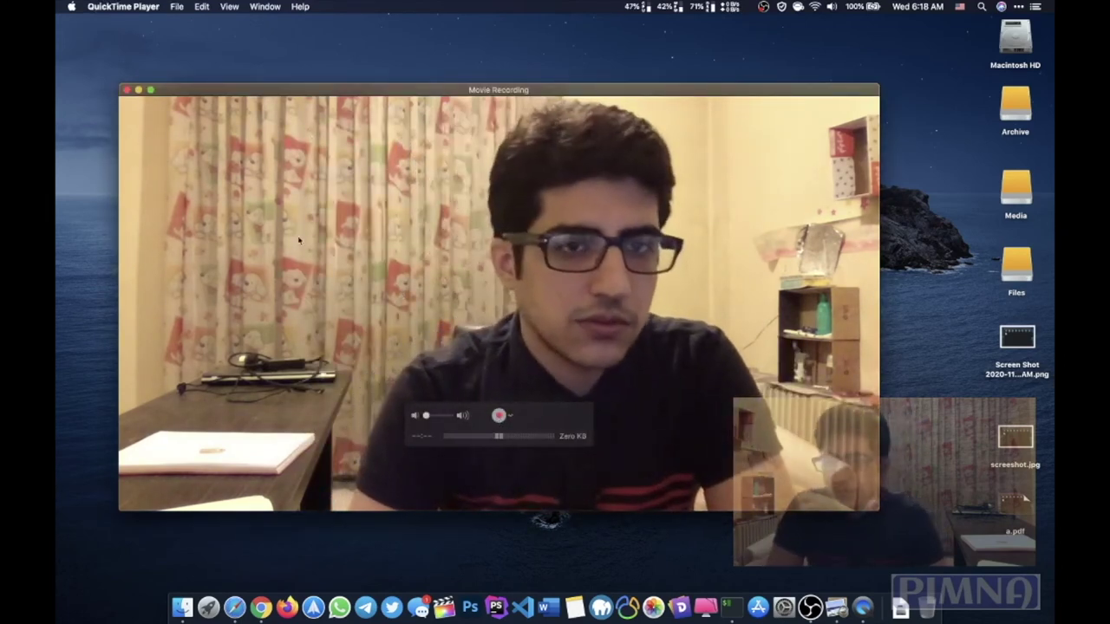
Step: Quit QuickTime Player and relaunch it from Launchpad so the screen recording permission takes effect
click(176, 6)
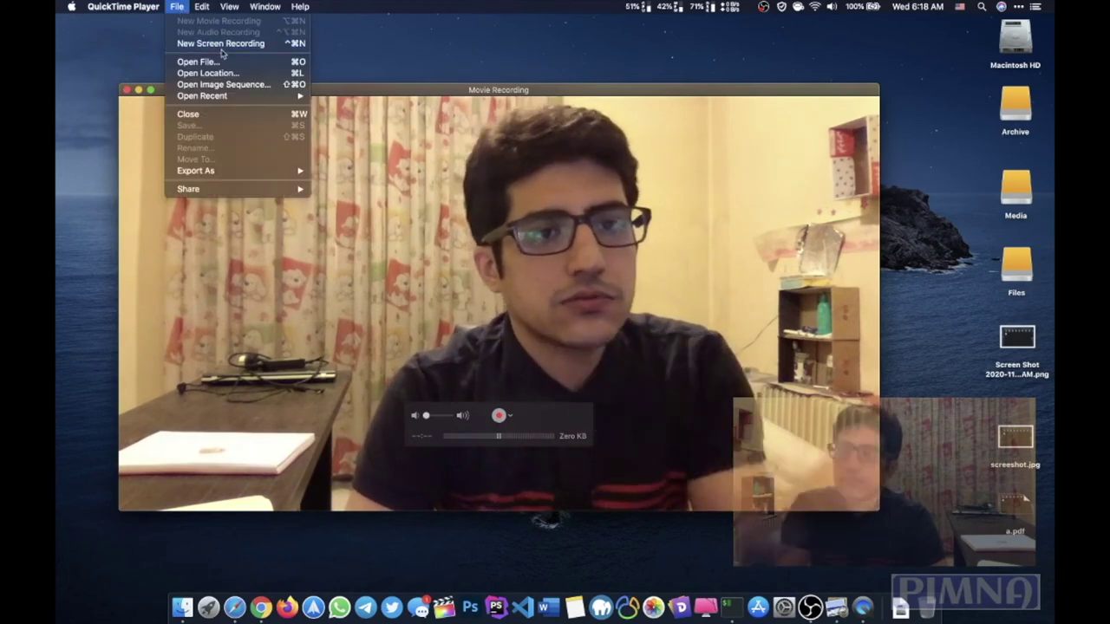
mouse_move(122, 6)
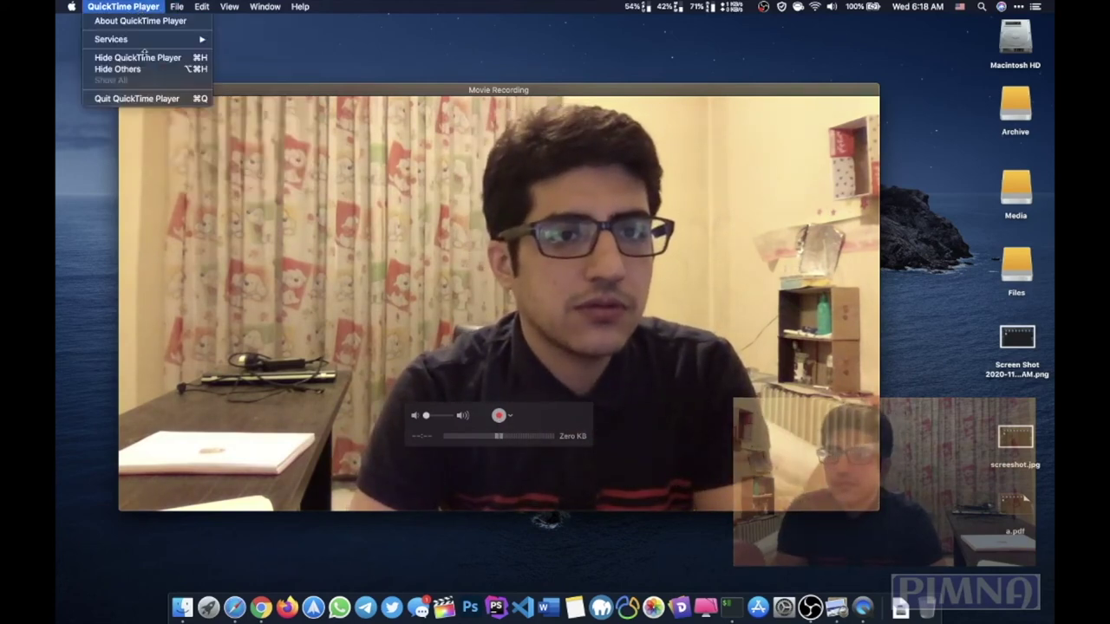
click(137, 98)
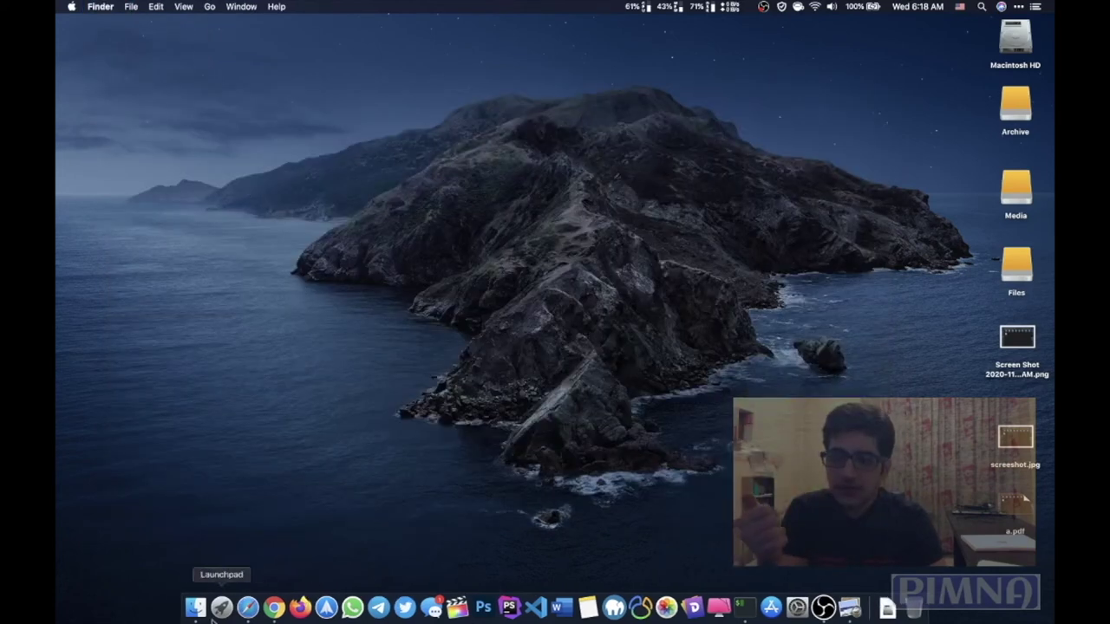
click(214, 612)
scroll(600, 388, right, 3)
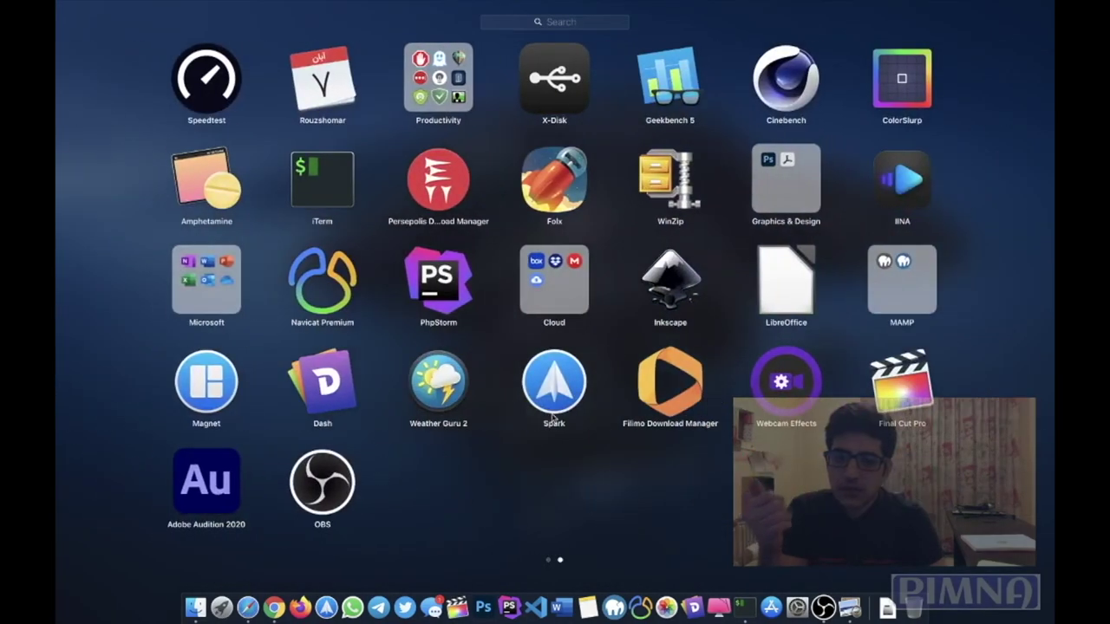
scroll(551, 417, left, 3)
click(439, 388)
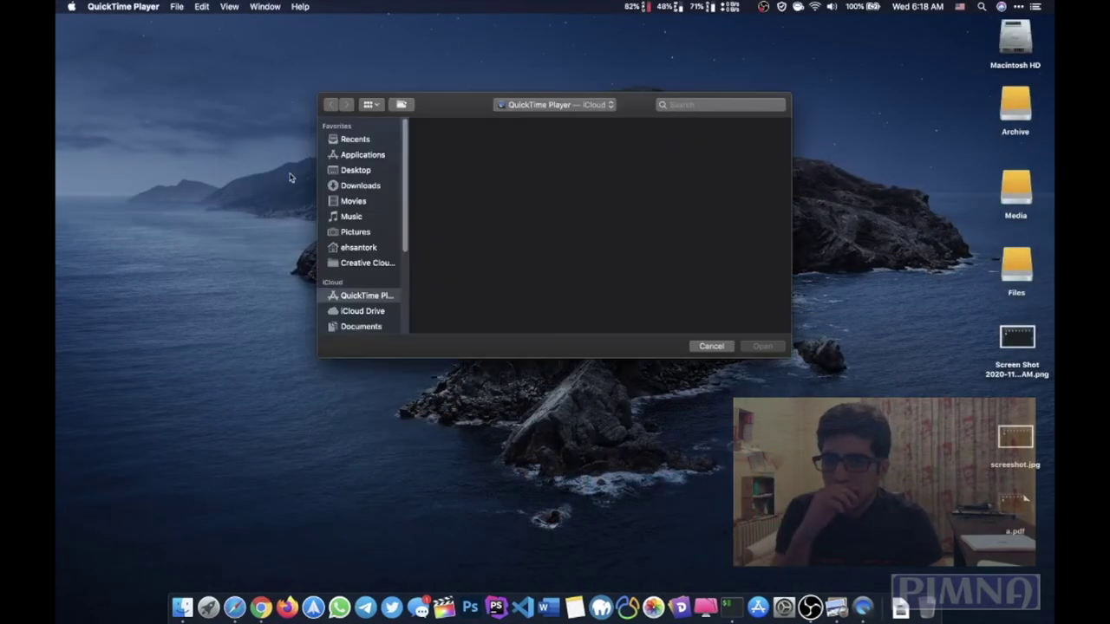
Step: Request a new screen recording, set it to record the entire screen, view the display choices, and dismiss the recording controls
click(130, 8)
mouse_move(176, 7)
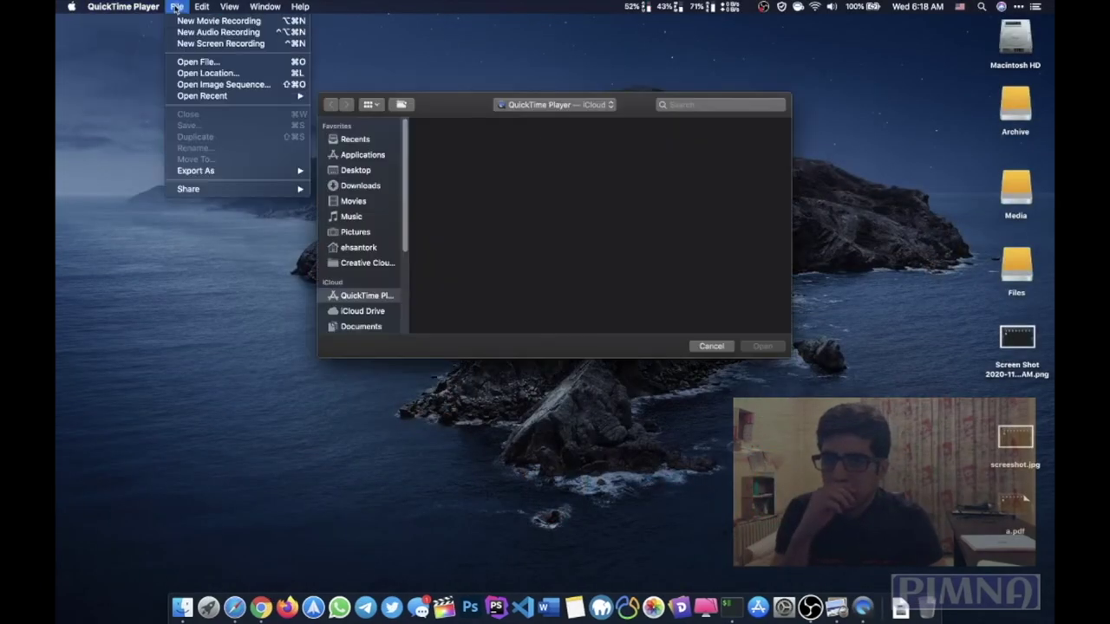
click(216, 42)
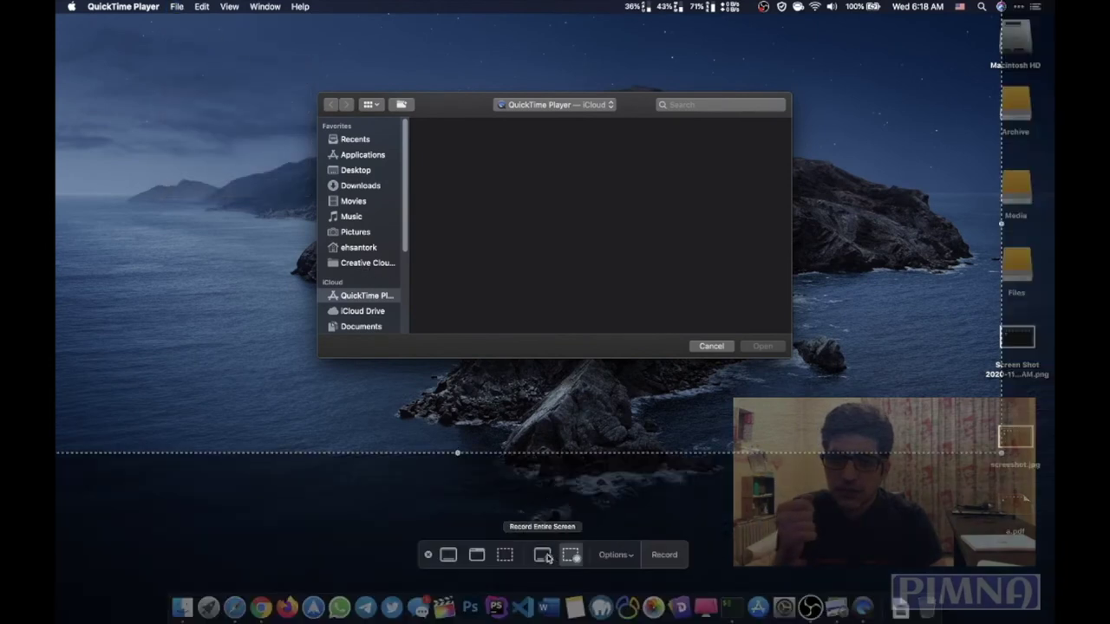
click(544, 555)
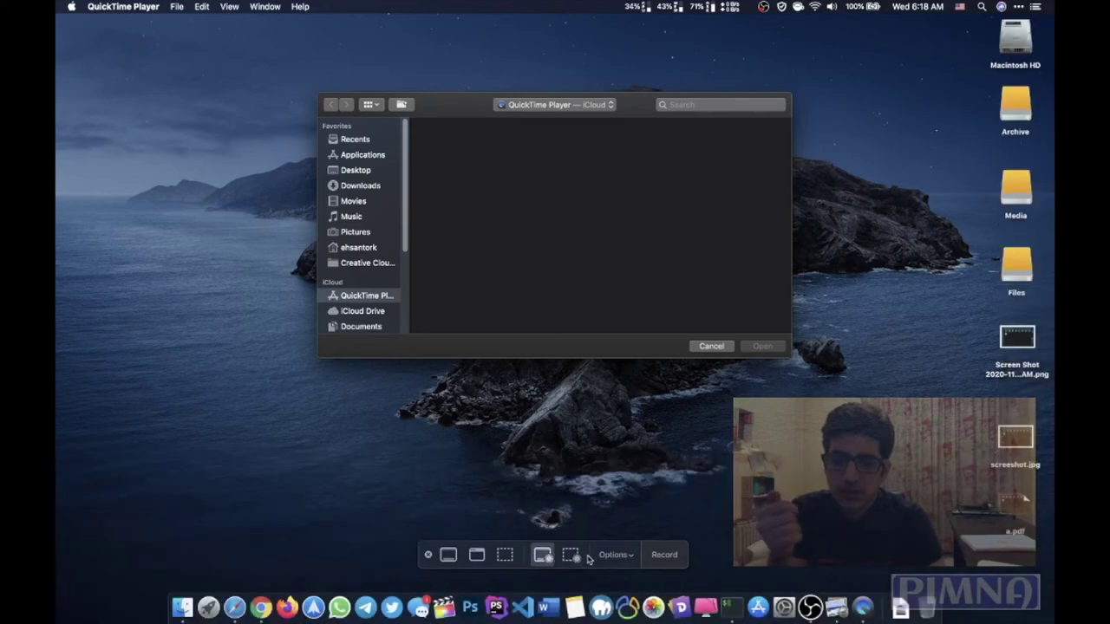
click(664, 557)
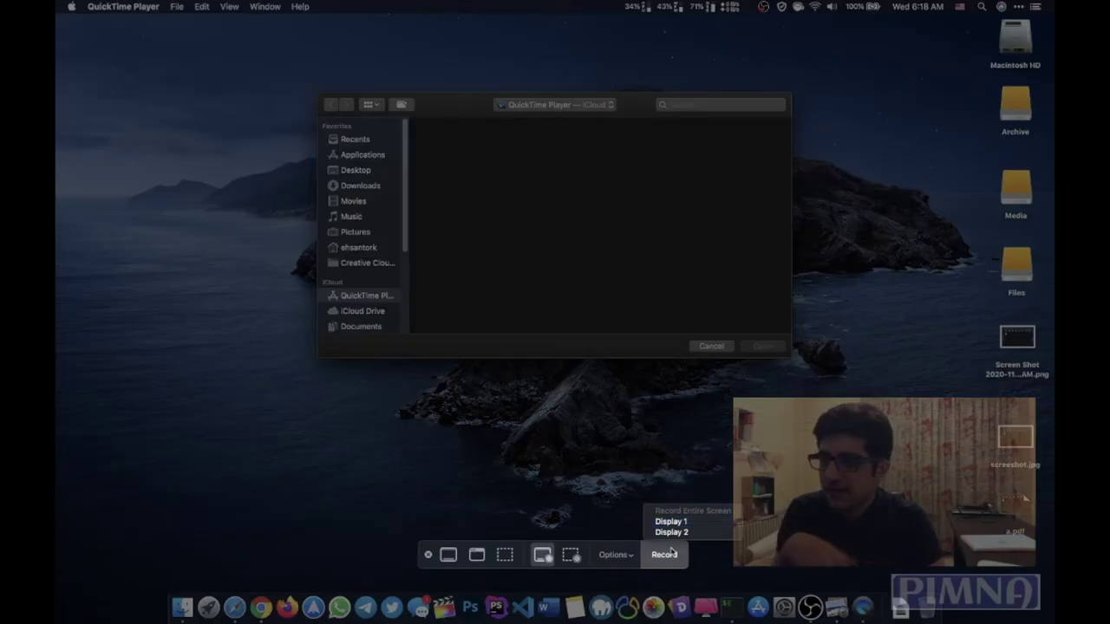
click(668, 554)
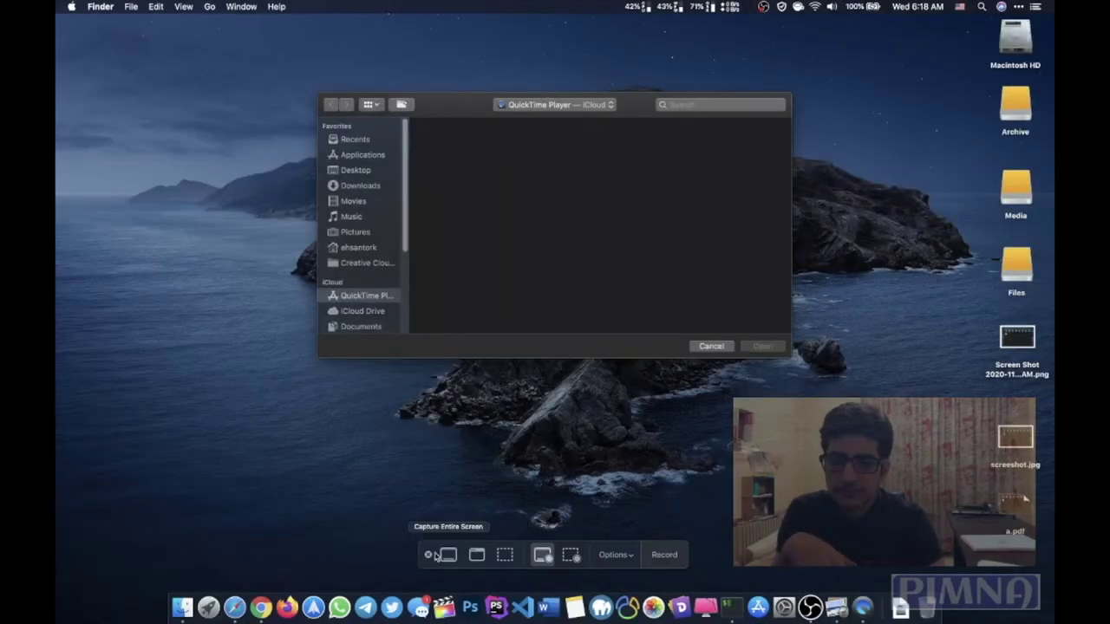
click(428, 556)
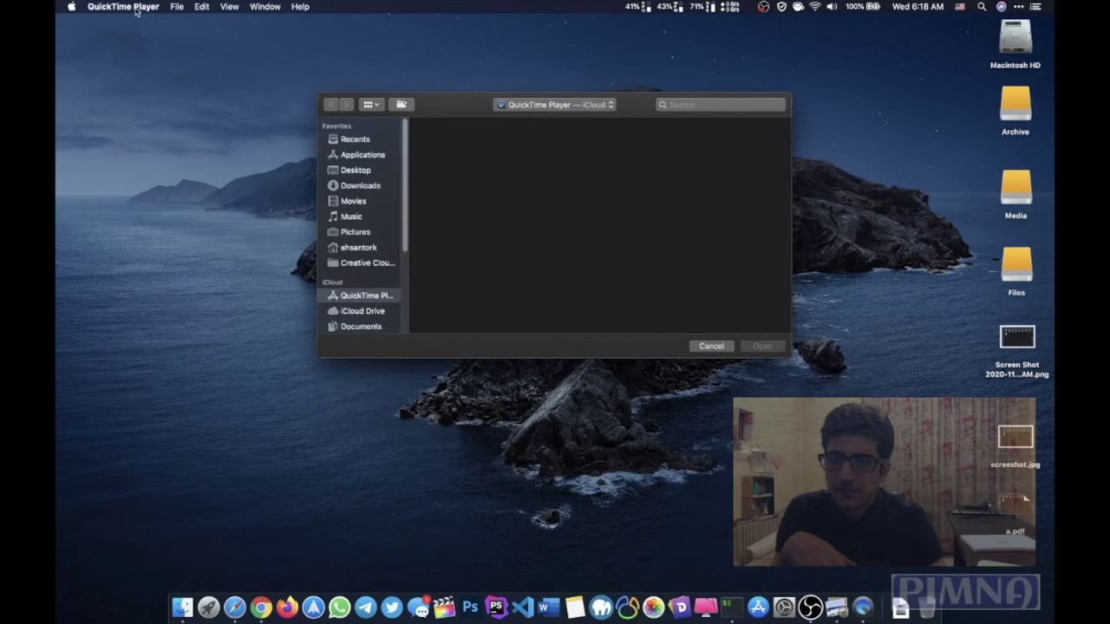
Step: Review the available file and recording commands and start a new movie recording
click(123, 7)
mouse_move(202, 7)
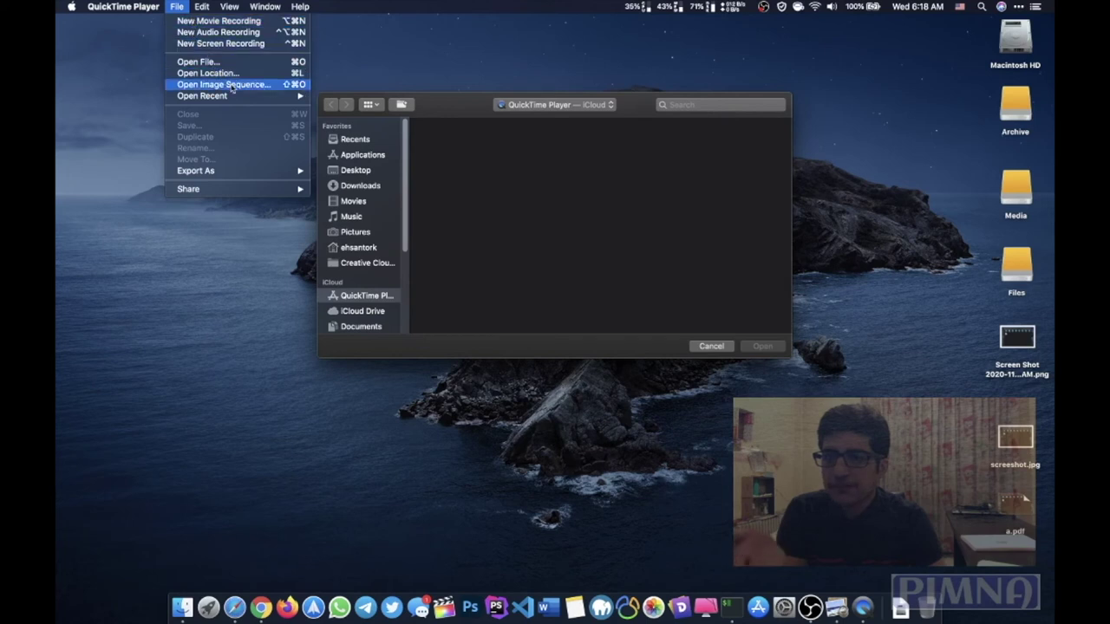
mouse_move(241, 95)
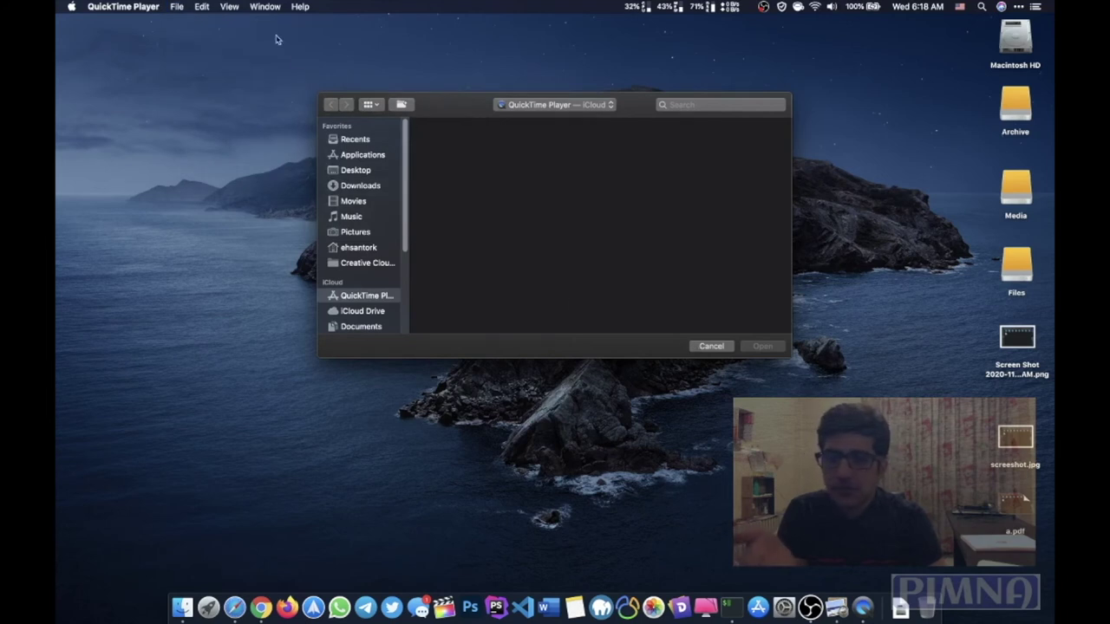
click(178, 7)
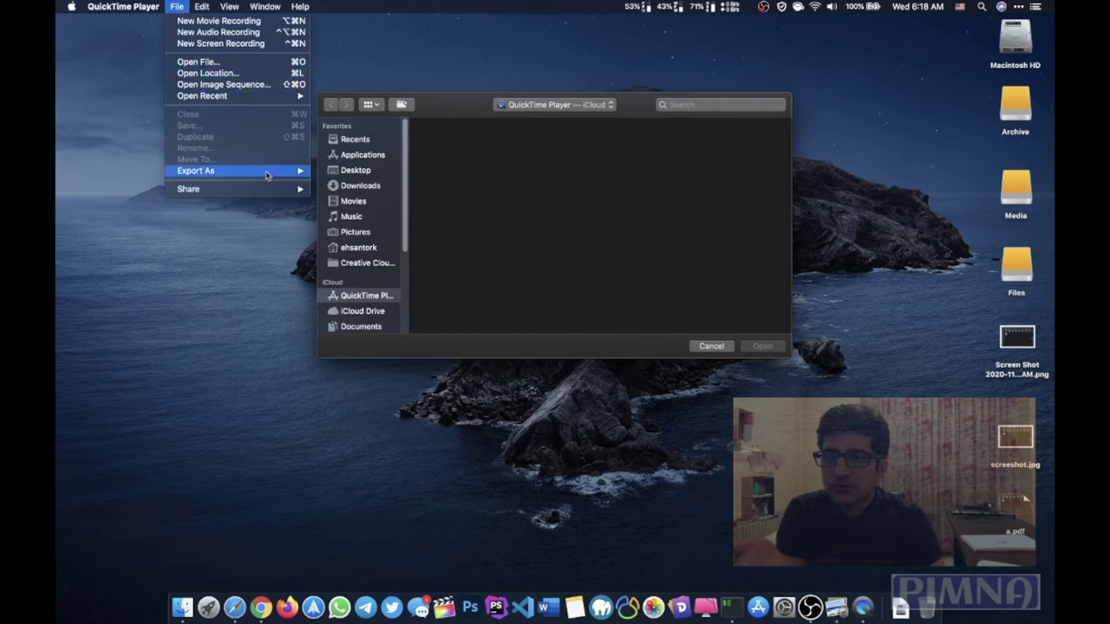
click(239, 21)
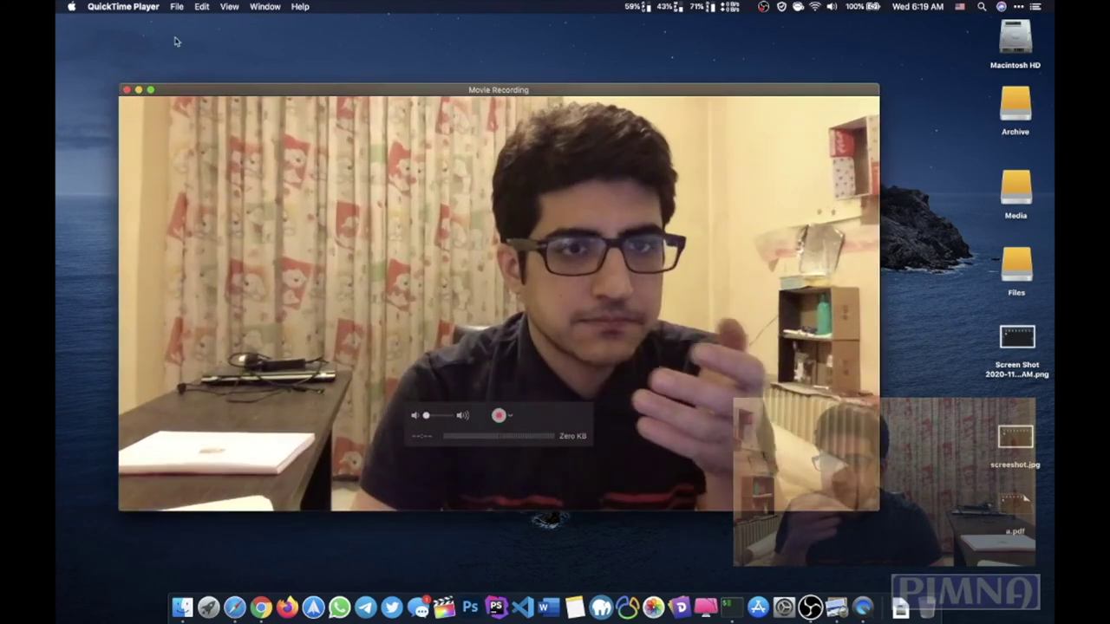
click(176, 6)
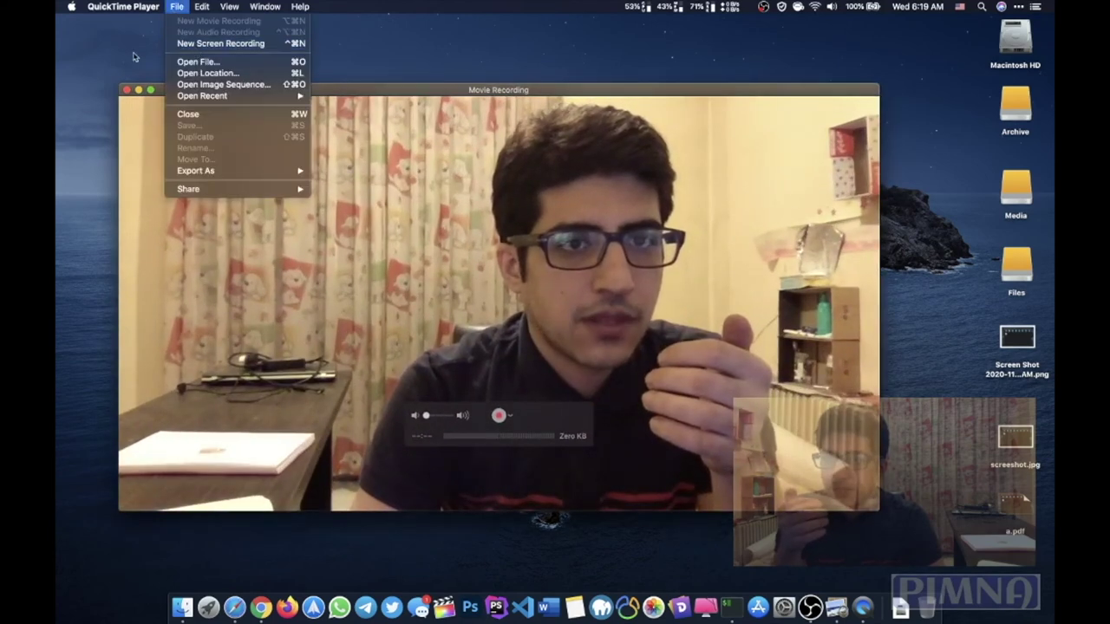
click(163, 9)
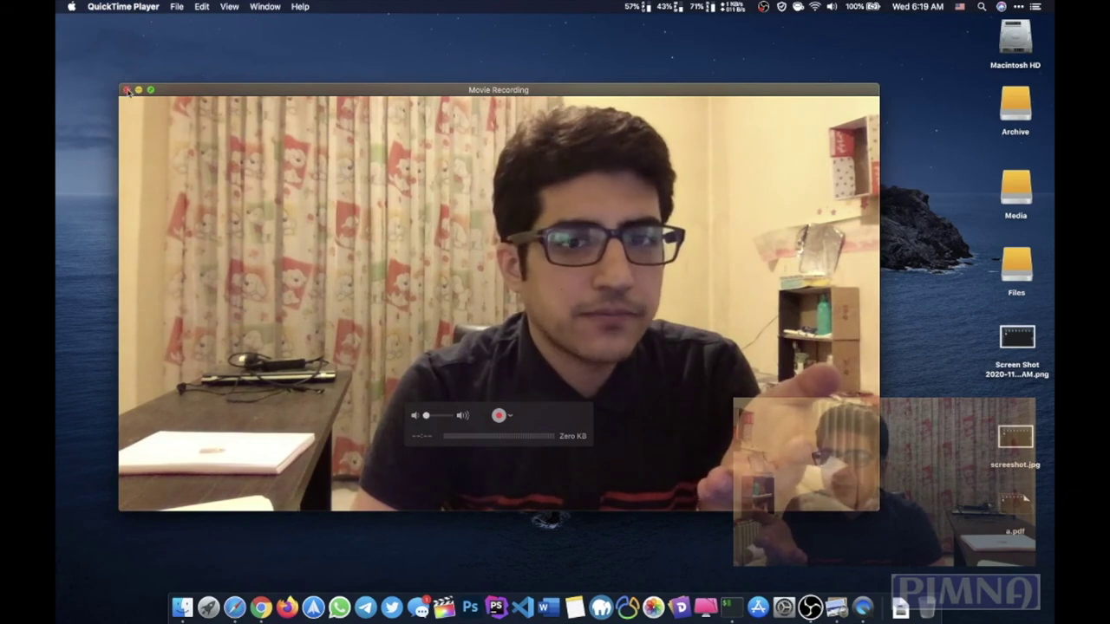
Step: Bring up the screen recording controls over the movie recording, dismiss them, and close the movie recording window
click(176, 7)
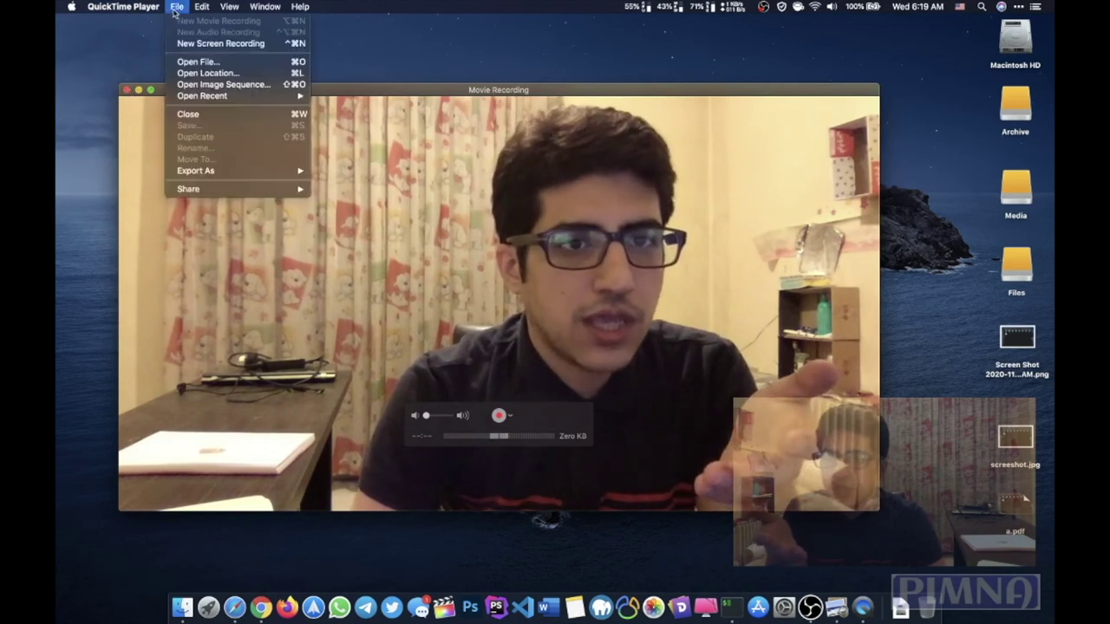
click(207, 43)
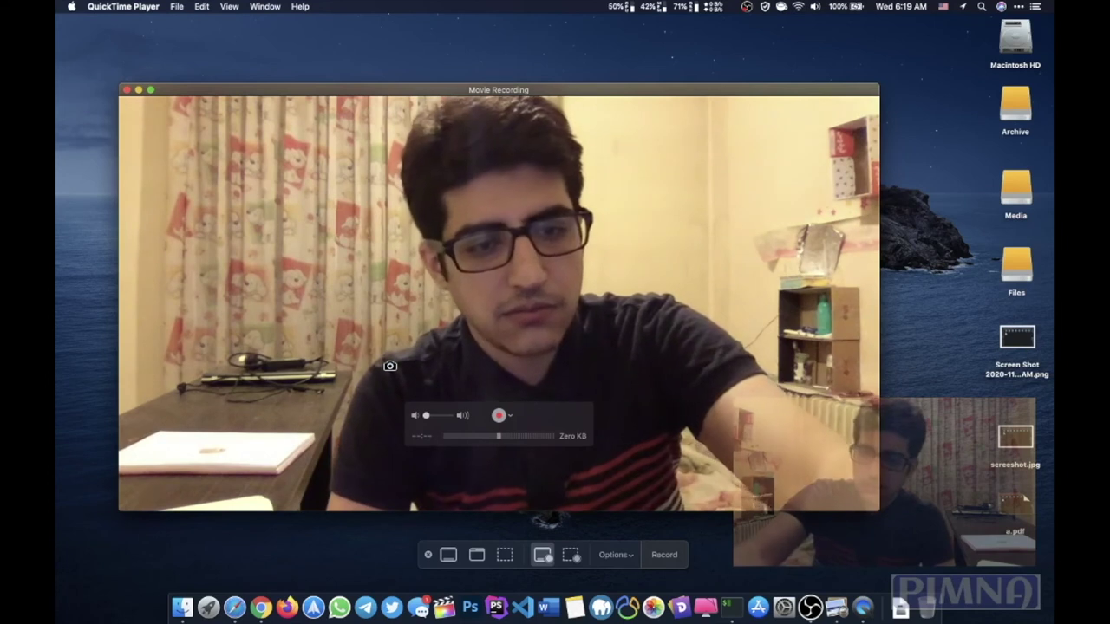
key(Escape)
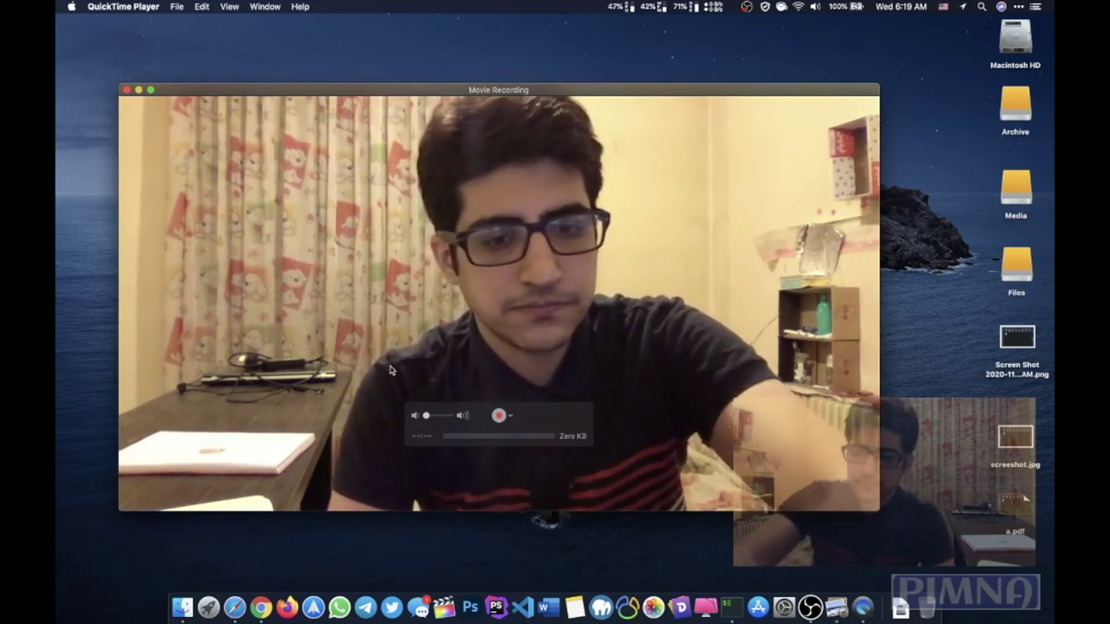
mouse_move(315, 280)
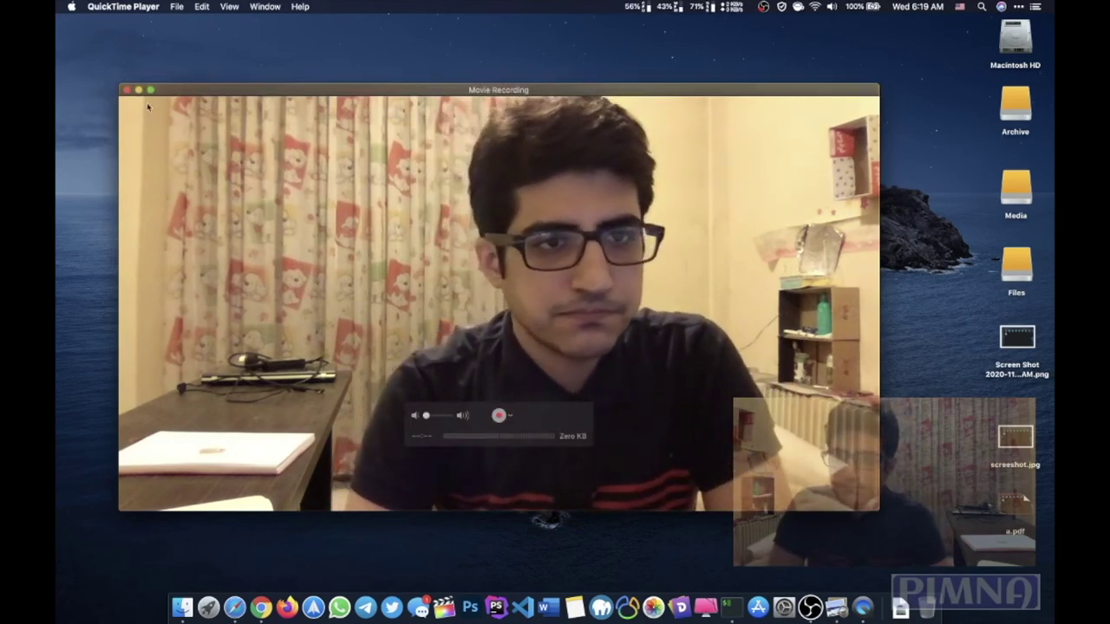
click(127, 90)
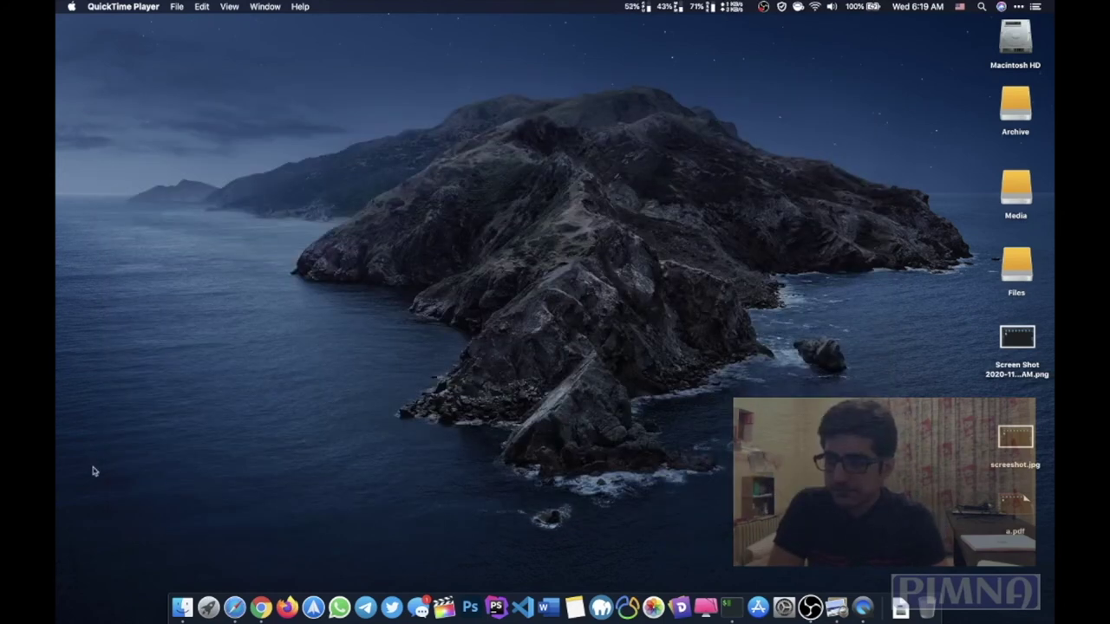
Step: Launch FocusWriter from Launchpad and write a line of Persian sample text on the blank page
click(207, 605)
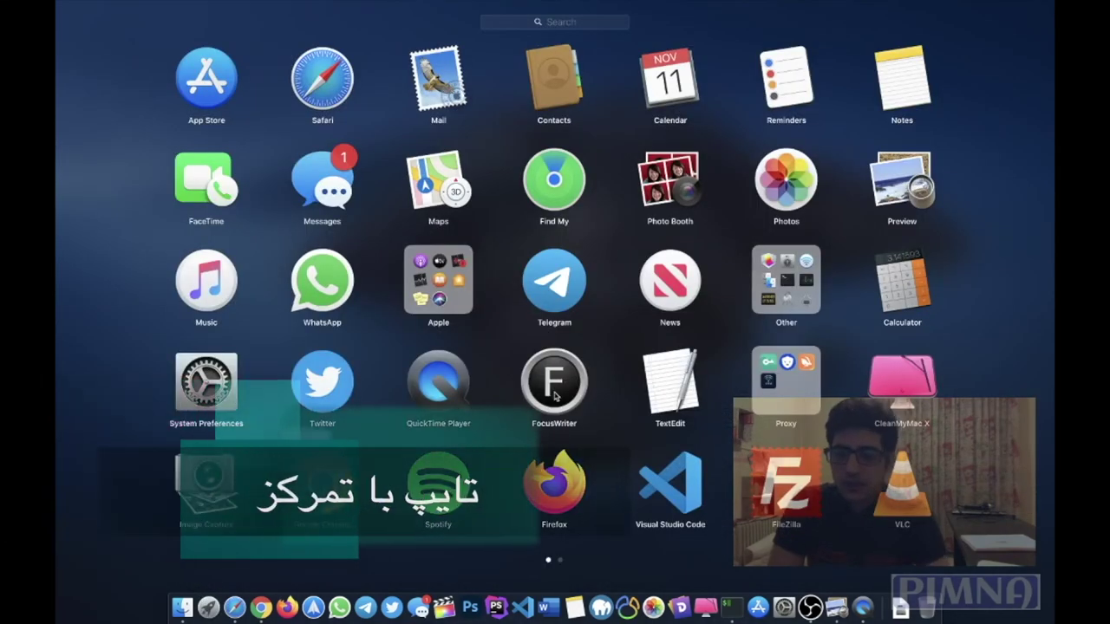
click(555, 395)
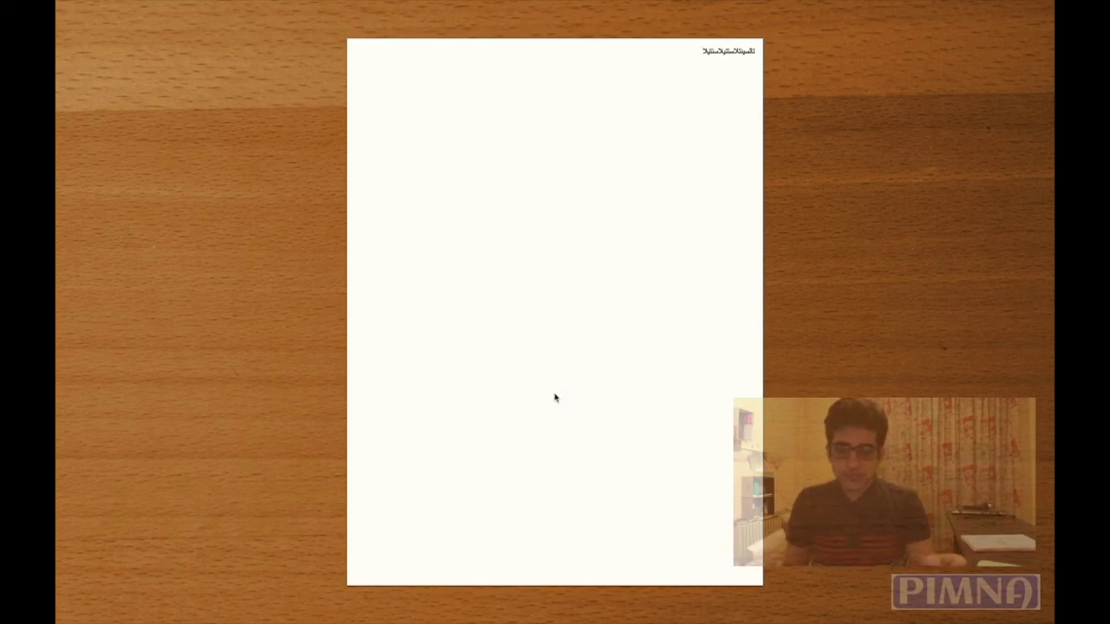
key(ctrl+Up)
key(ctrl+Up)
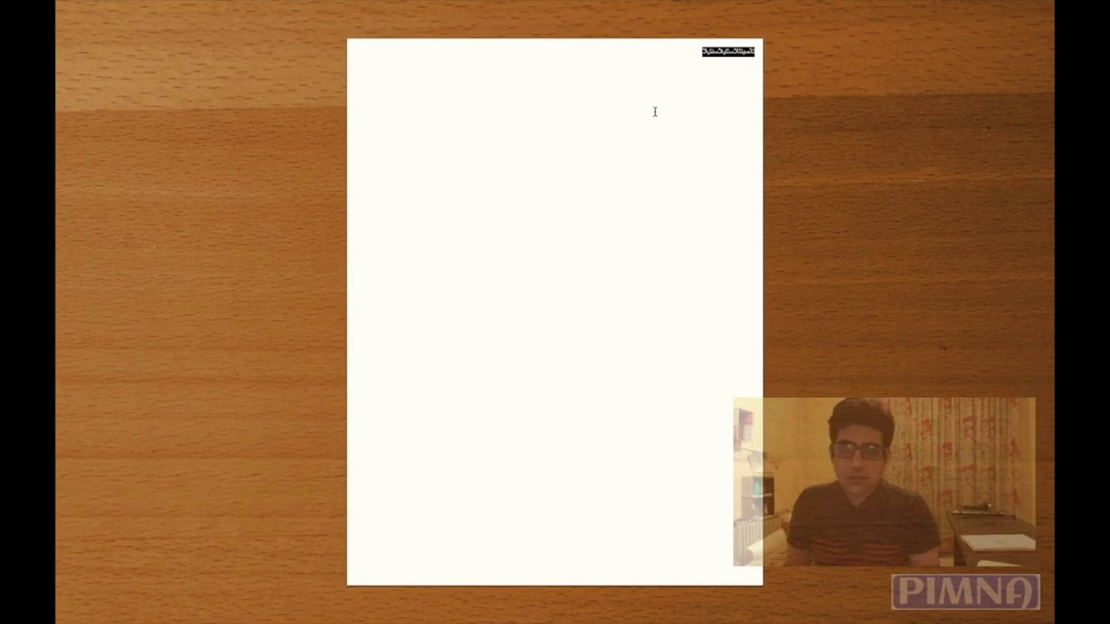
Step: Deselect the sample text and examine FocusWriter's text formatting, alignment and block direction commands
click(655, 111)
mouse_move(642, 5)
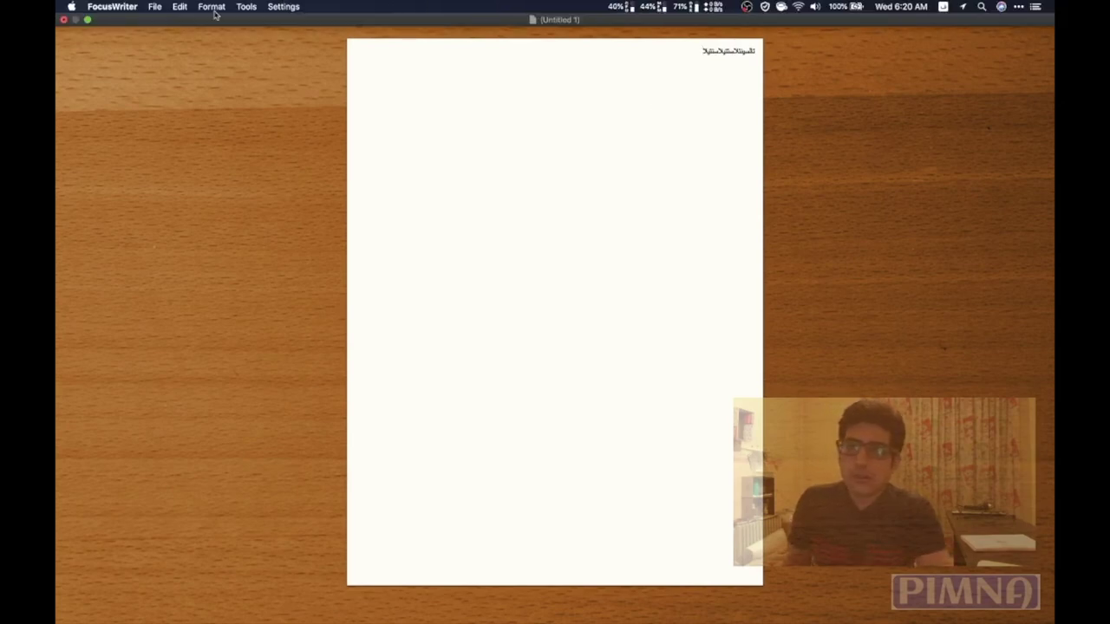
click(208, 7)
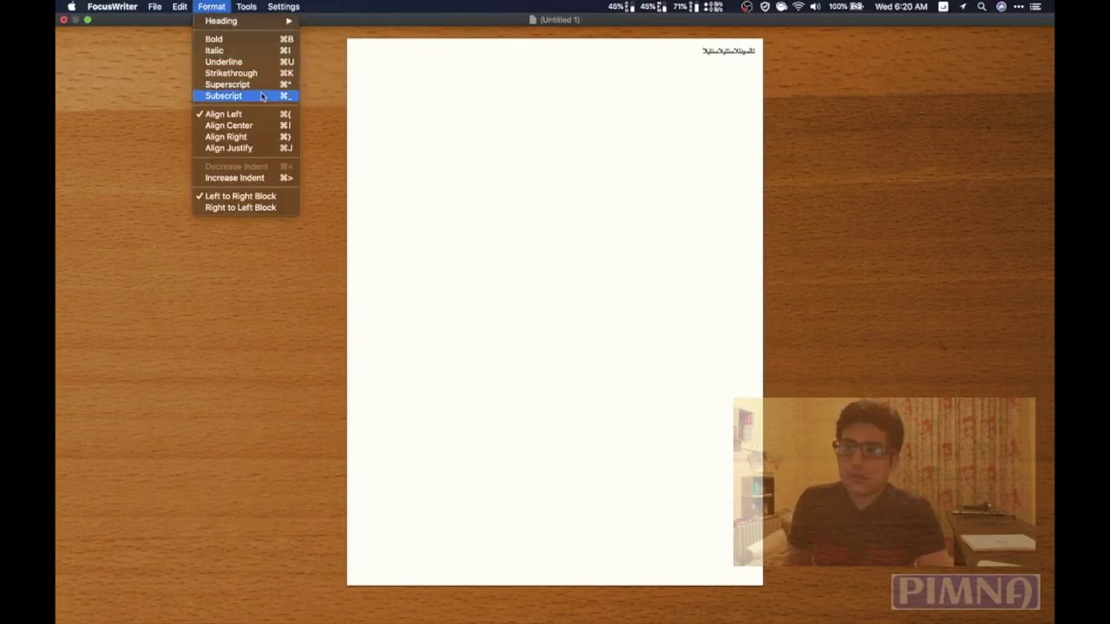
click(604, 100)
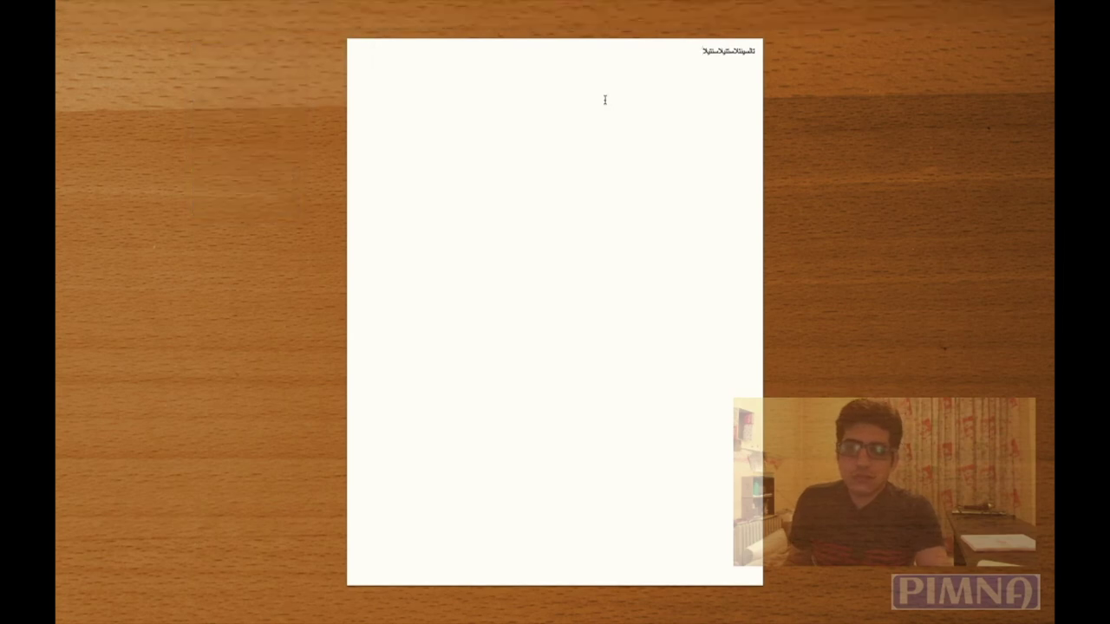
right_click(604, 101)
click(607, 92)
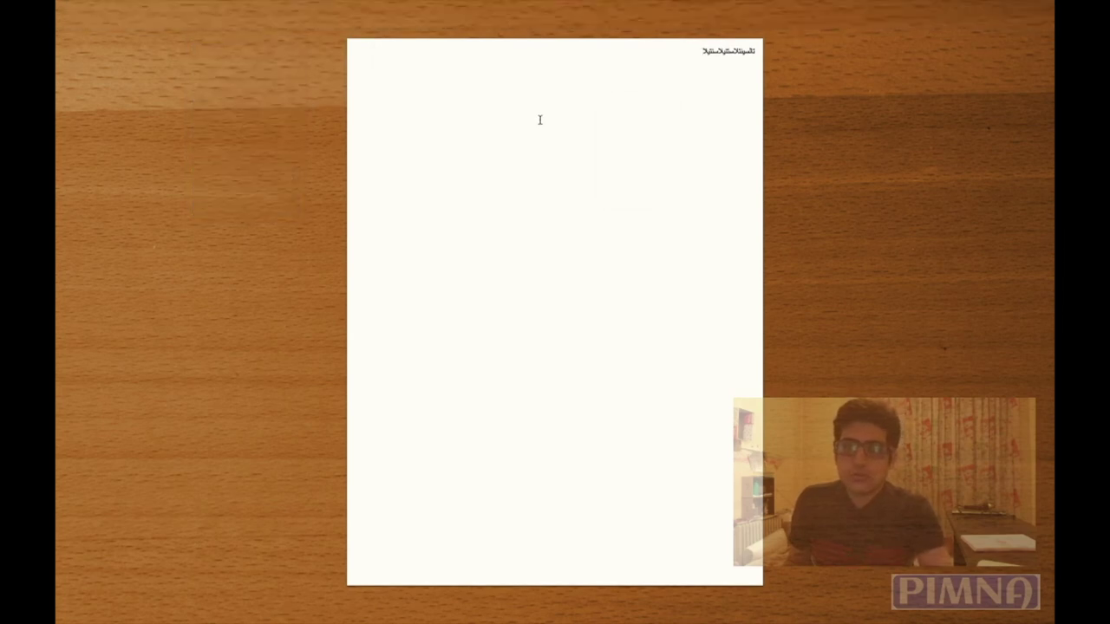
Step: Examine FocusWriter's general preferences and keyboard shortcuts, and close the preferences without changing anything
click(112, 6)
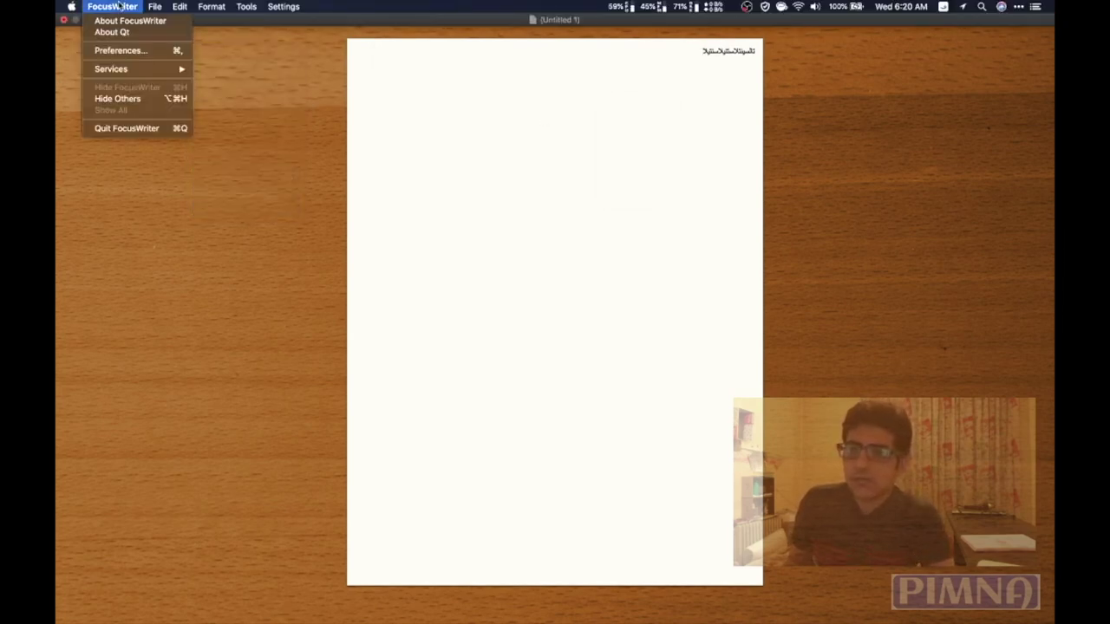
click(137, 52)
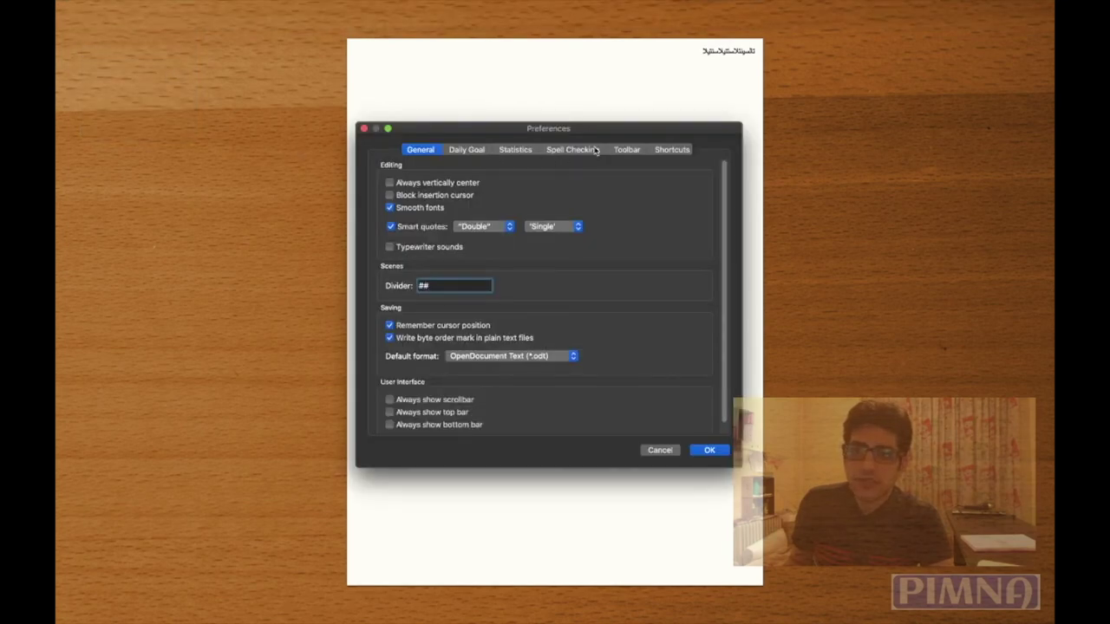
click(666, 150)
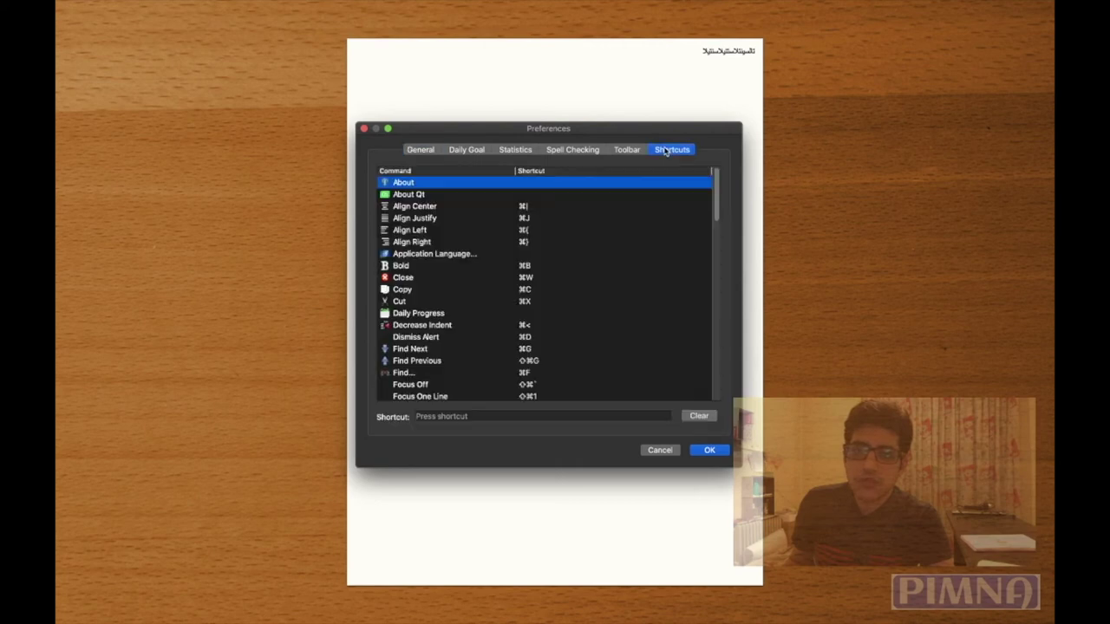
click(661, 449)
mouse_move(378, 4)
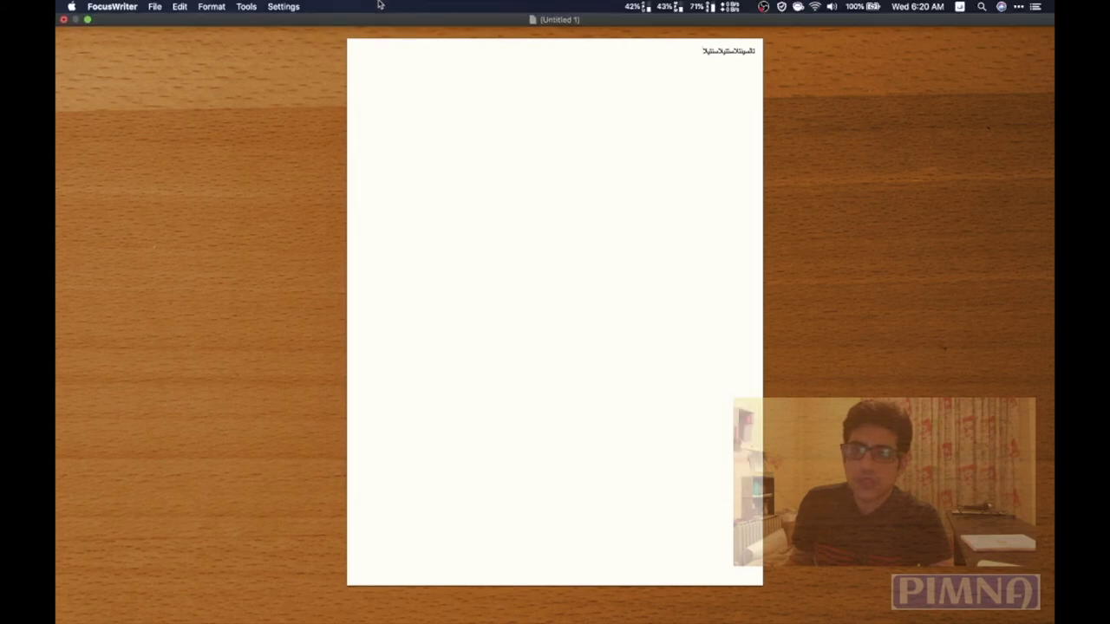
Step: Open the theme settings, look at the custom themes, and apply the default Spy Games theme to the writing page
click(281, 6)
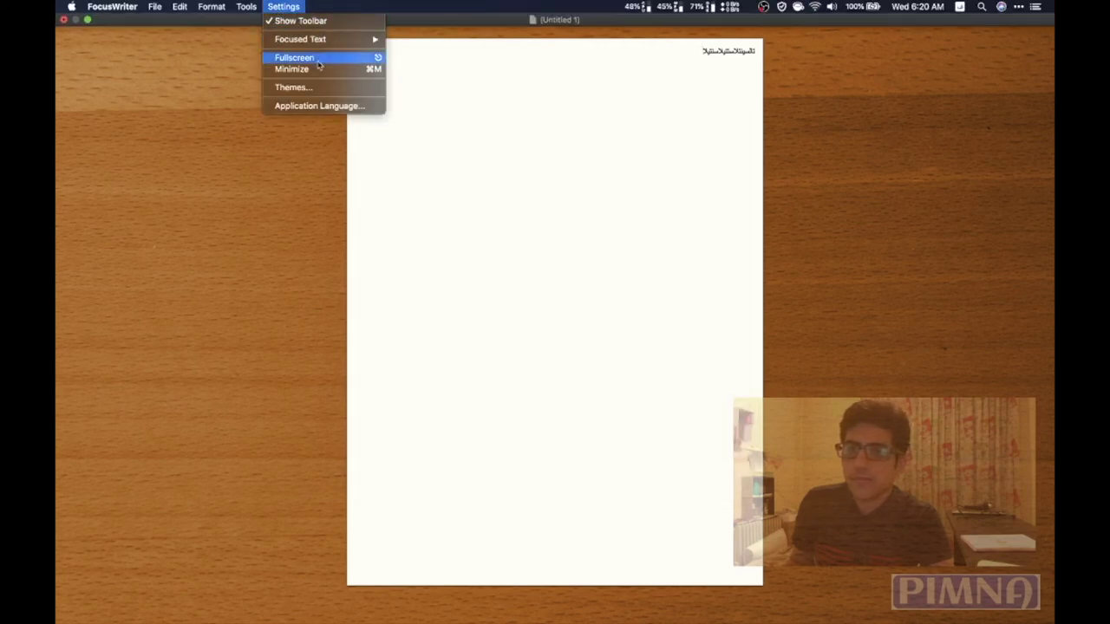
click(313, 87)
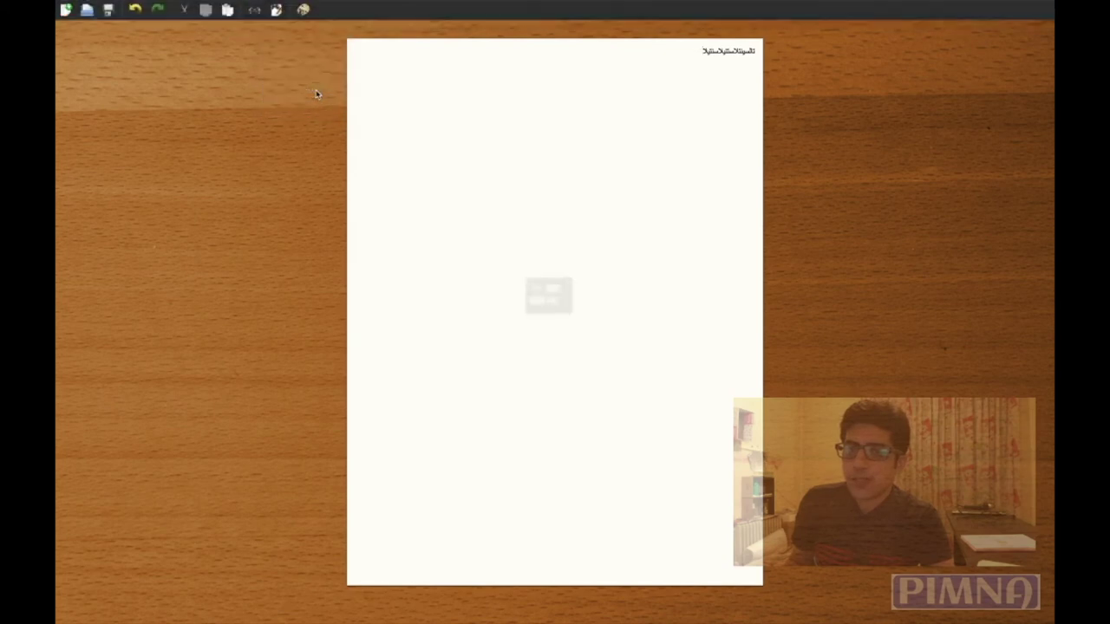
click(572, 156)
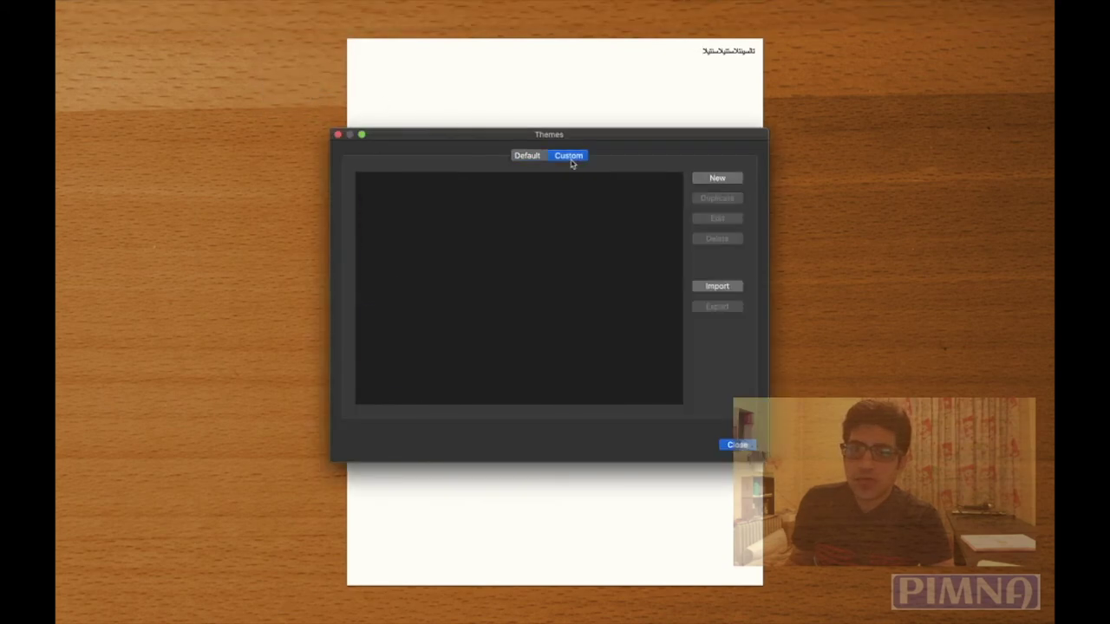
click(528, 158)
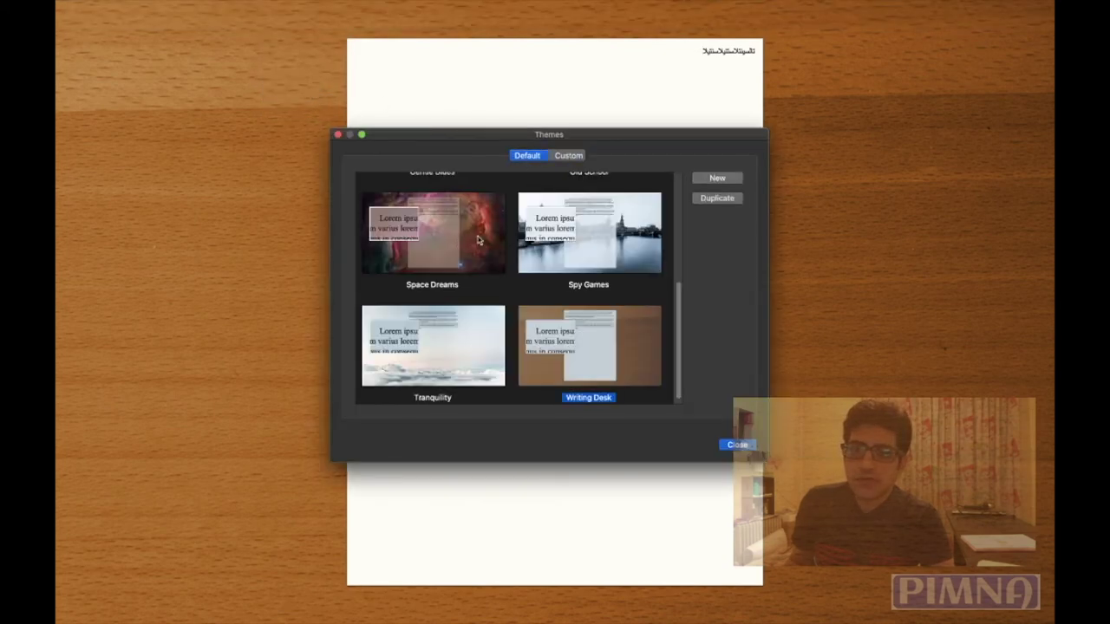
click(547, 241)
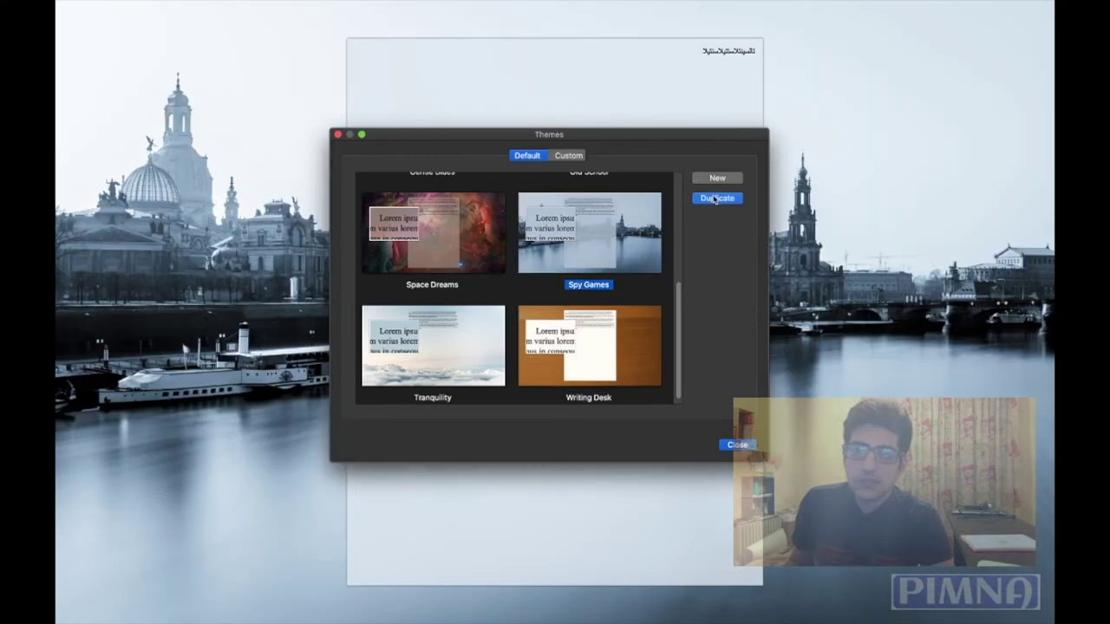
Step: Duplicate the Spy Games theme, set the copy's font size to 48, and close the theme settings
click(715, 199)
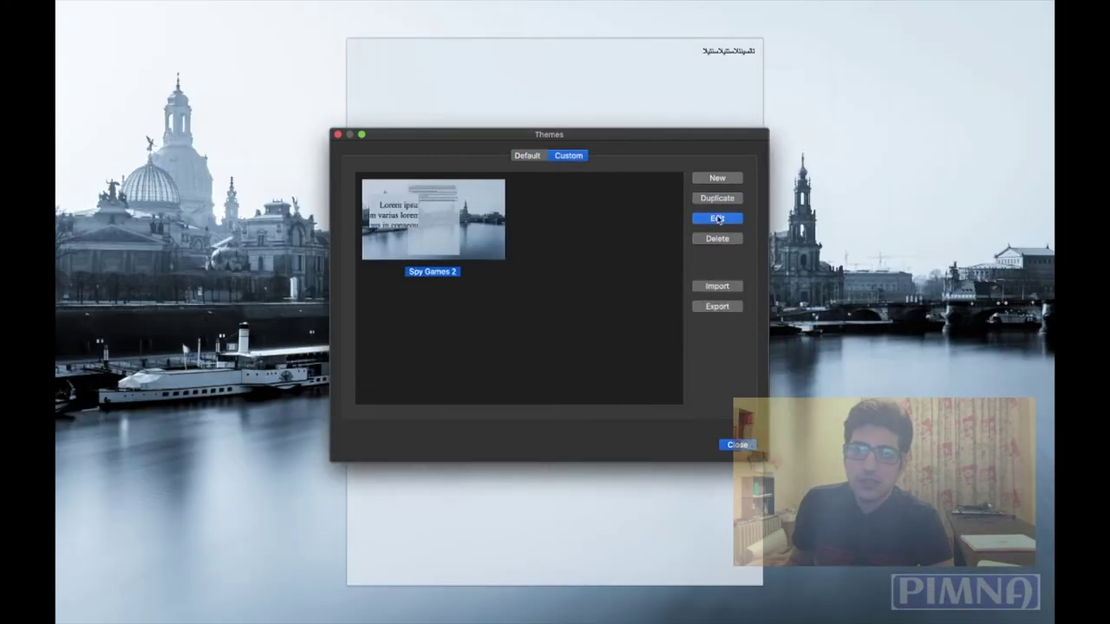
click(717, 219)
click(533, 222)
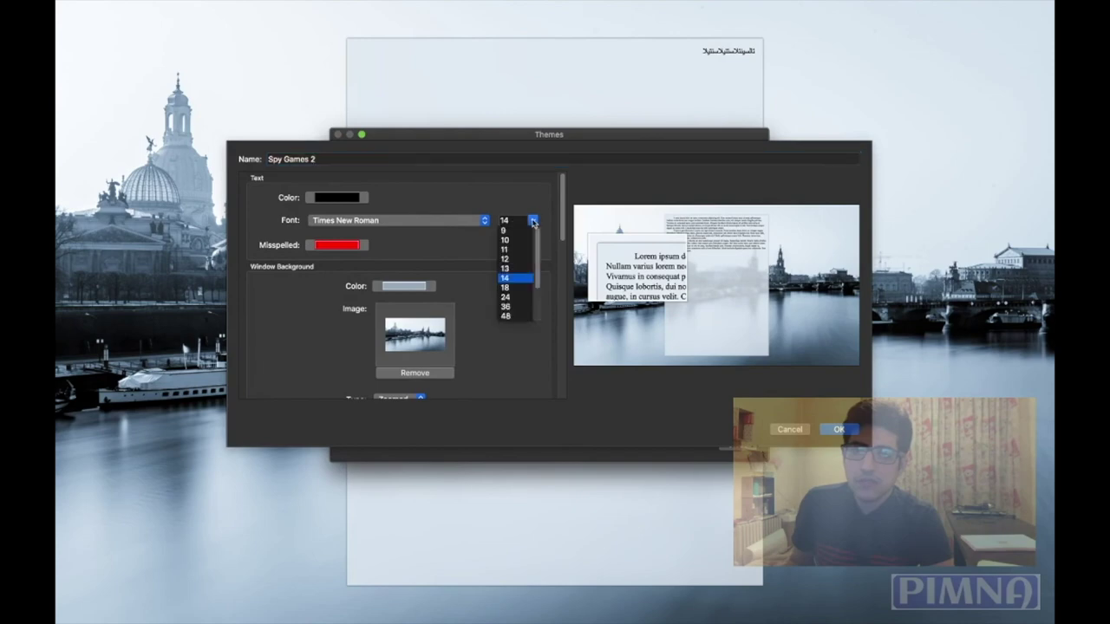
click(505, 316)
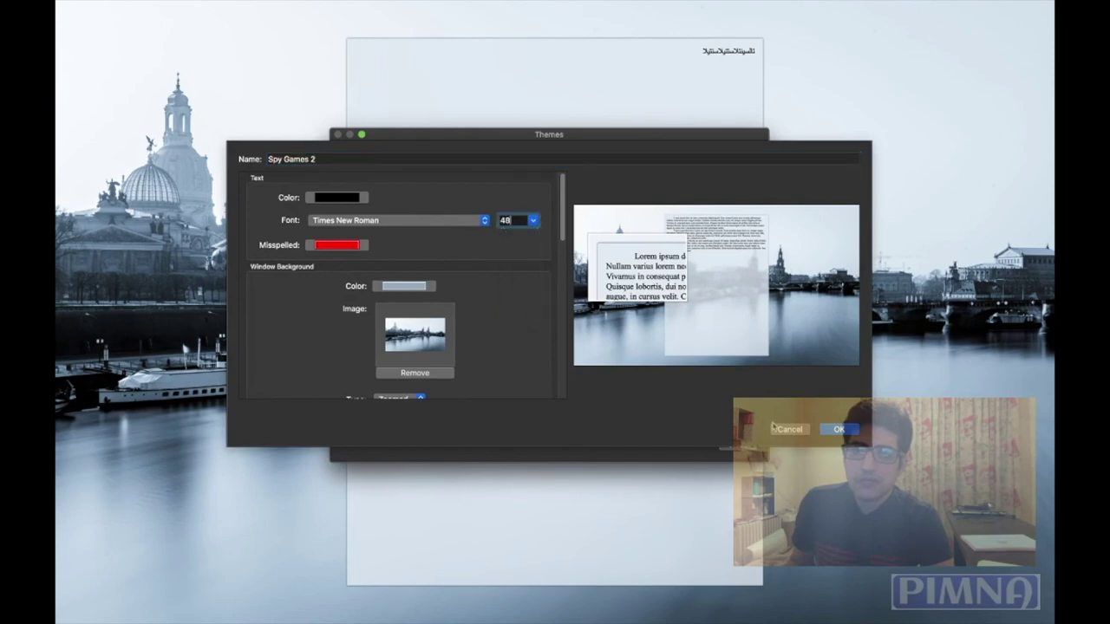
click(839, 429)
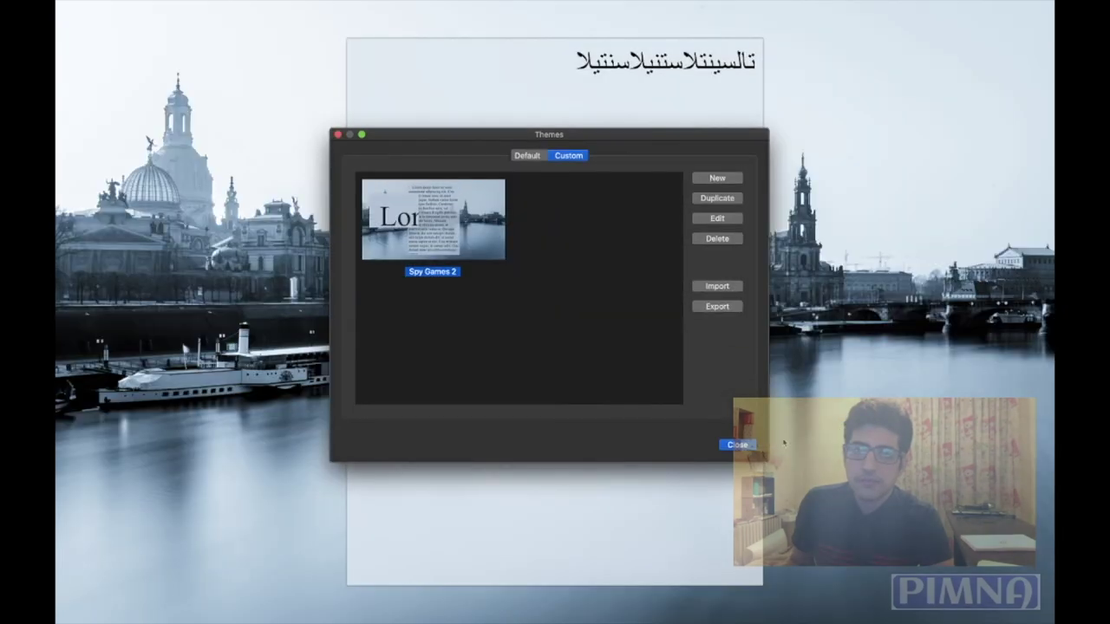
click(743, 445)
Step: Replace the sample text with «می‌شود در آن تایپ کرد», then clear the page and undo the deletion
drag(550, 73, 755, 73)
key(BackSpace)
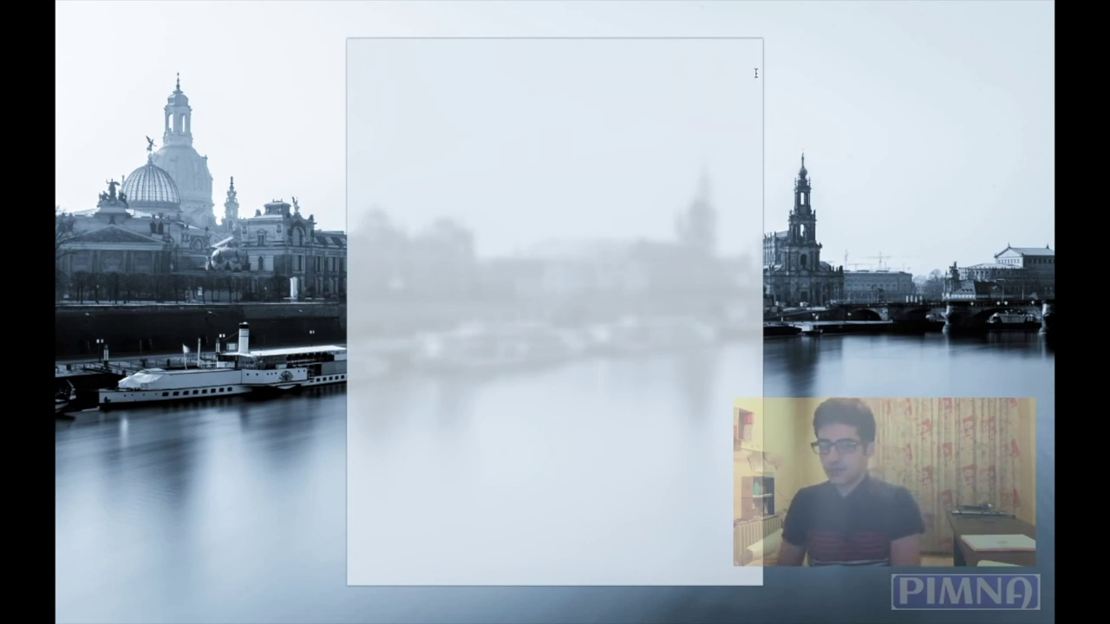
text(می‌ش)
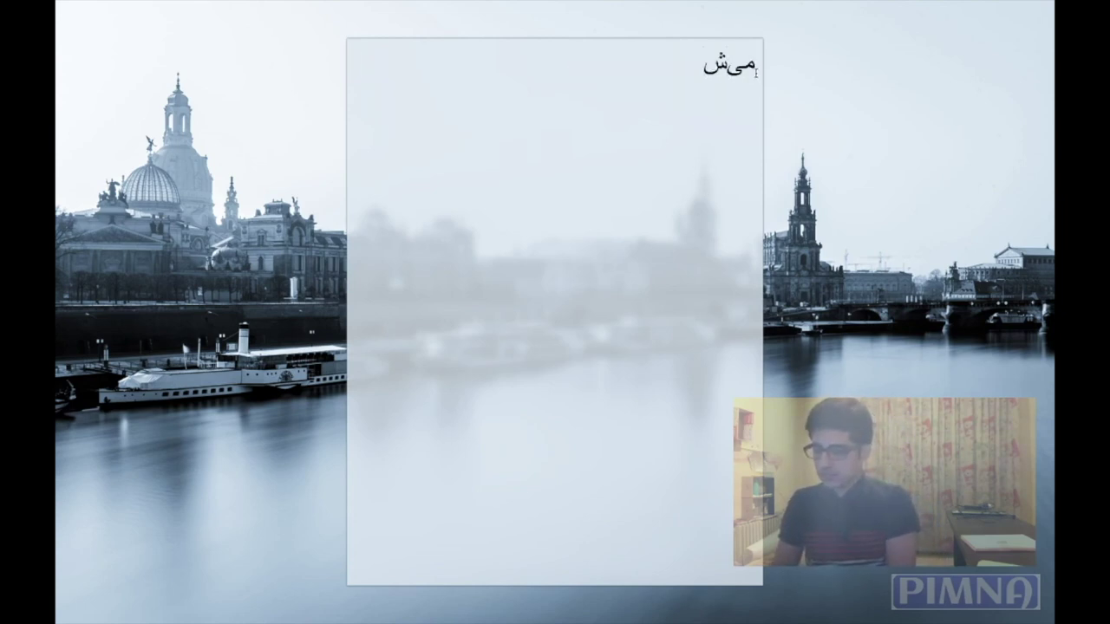
text(ود در آن)
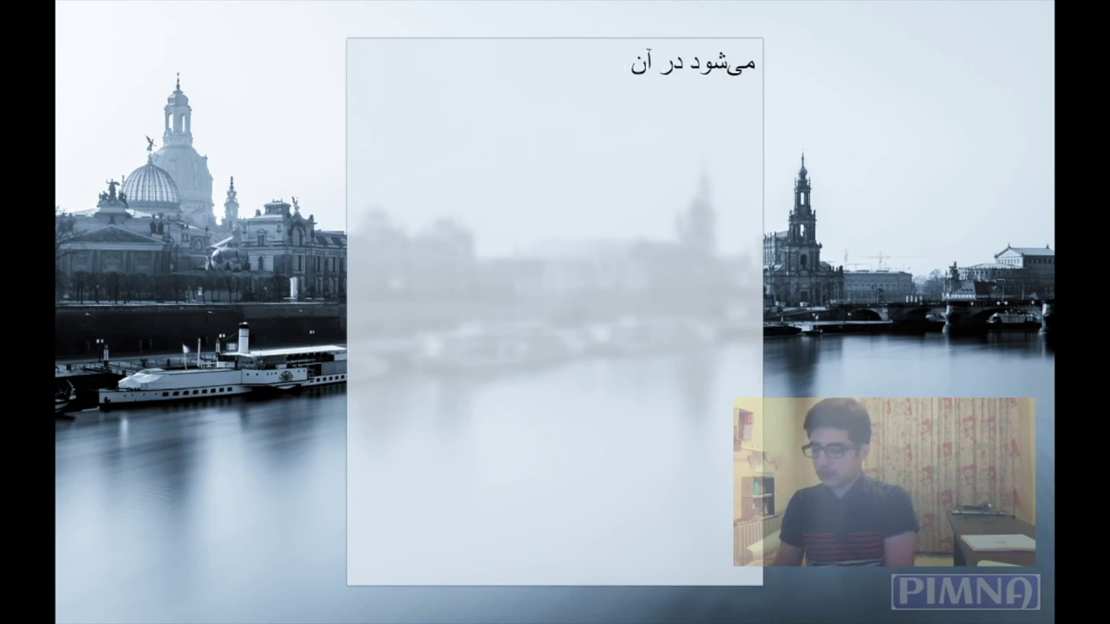
text( تایپ کرد)
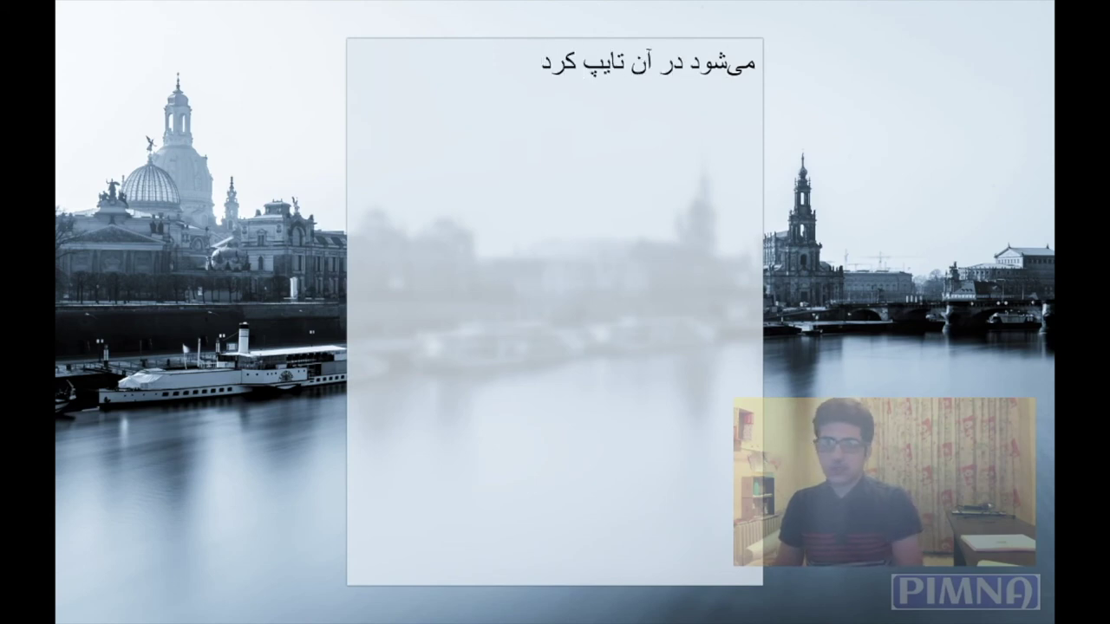
key(ctrl+a)
key(BackSpace)
key(ctrl+z)
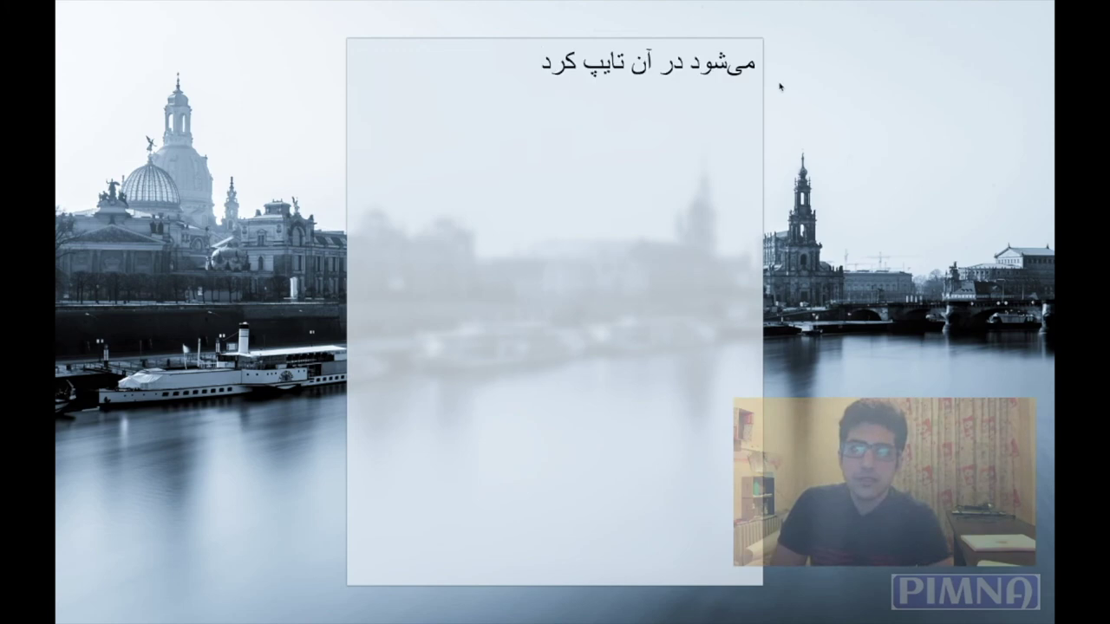
Step: Examine the Spy Games 2 theme's text, background, margin and spacing options, and close the theme settings without changing anything
mouse_move(496, 4)
click(274, 7)
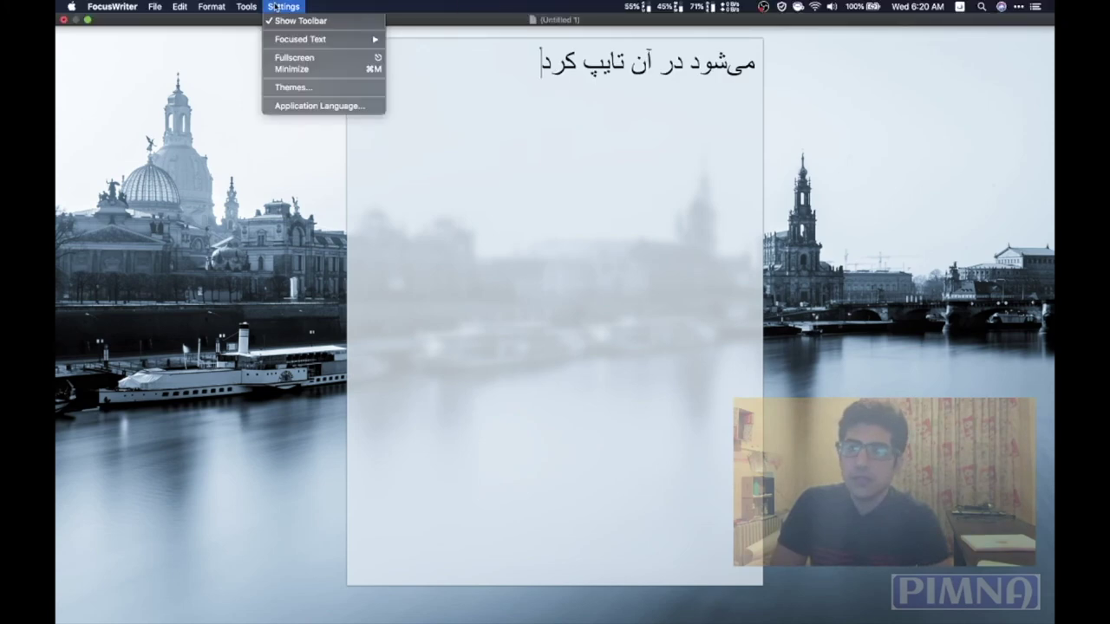
click(316, 89)
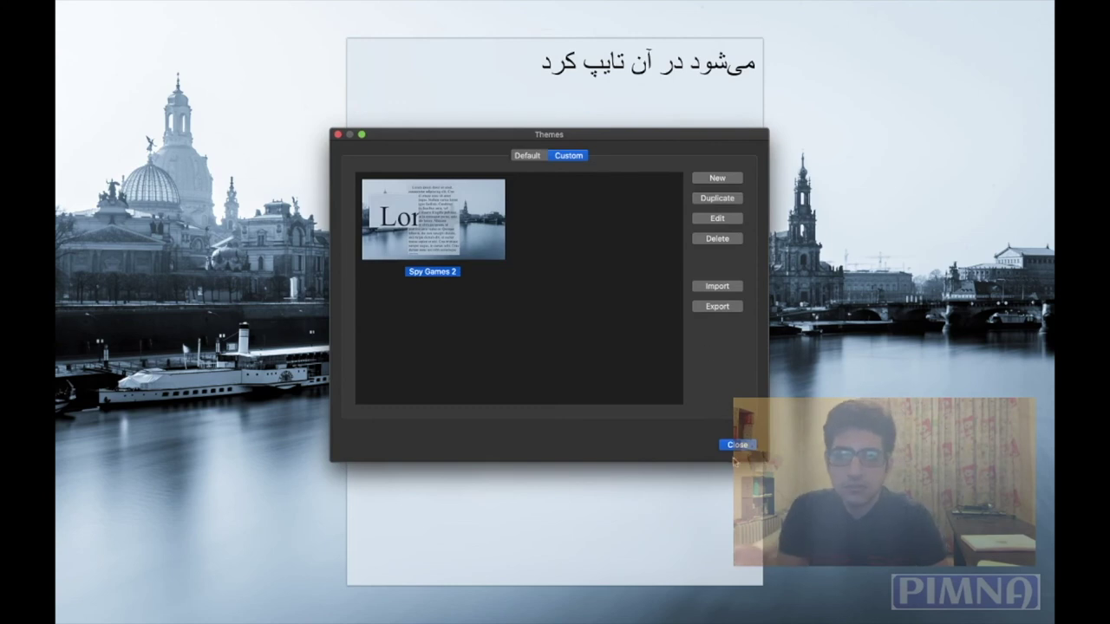
click(717, 219)
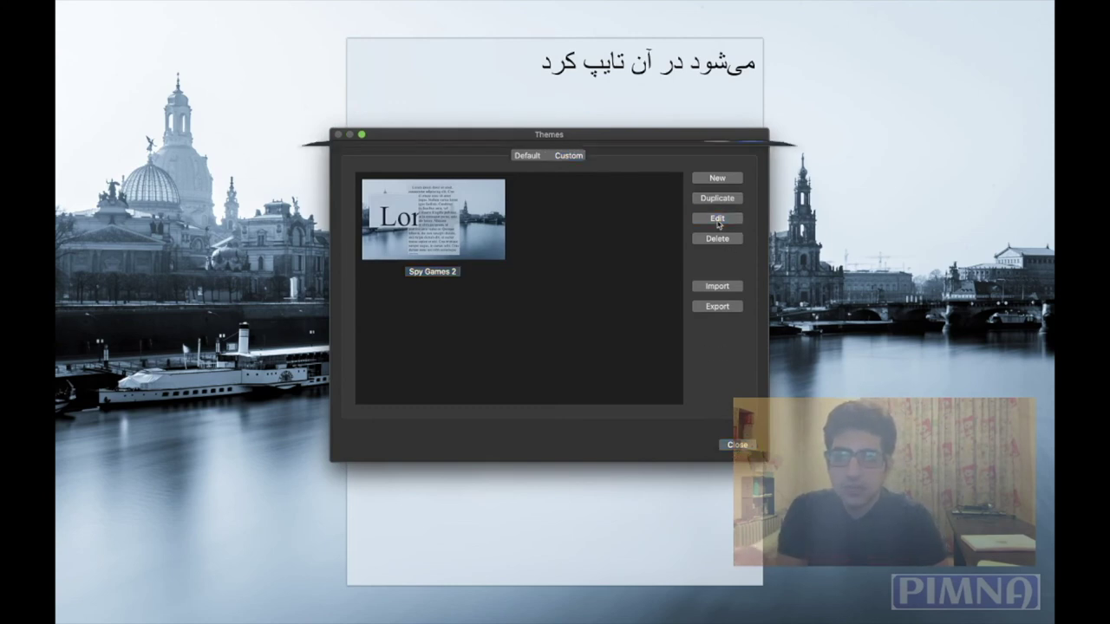
scroll(521, 312, down, 1)
scroll(532, 294, down, 5)
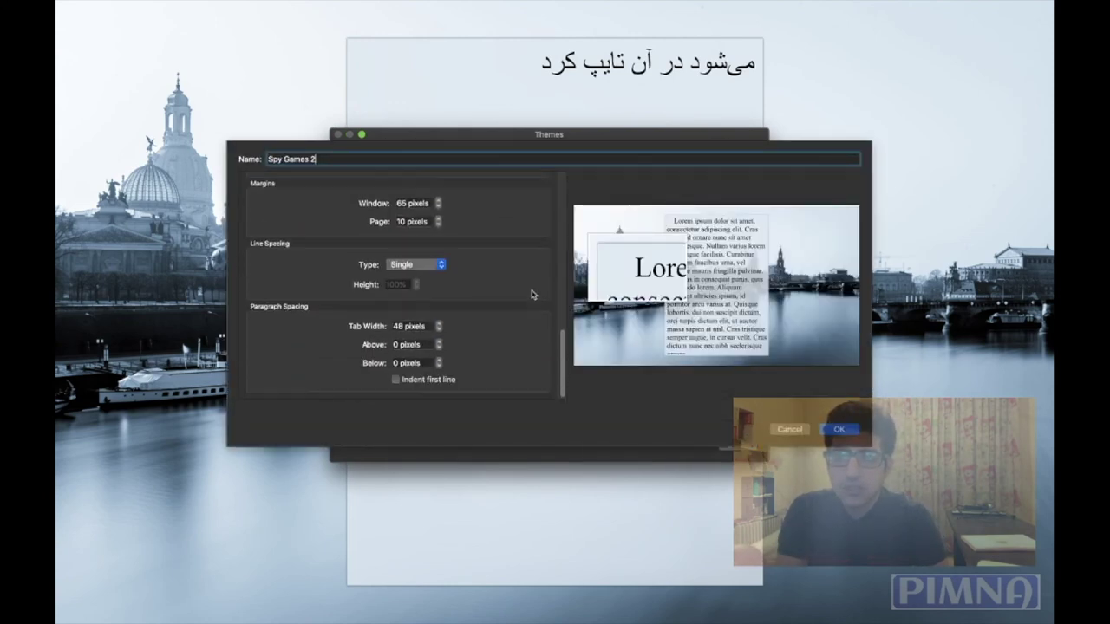
scroll(498, 303, up, 5)
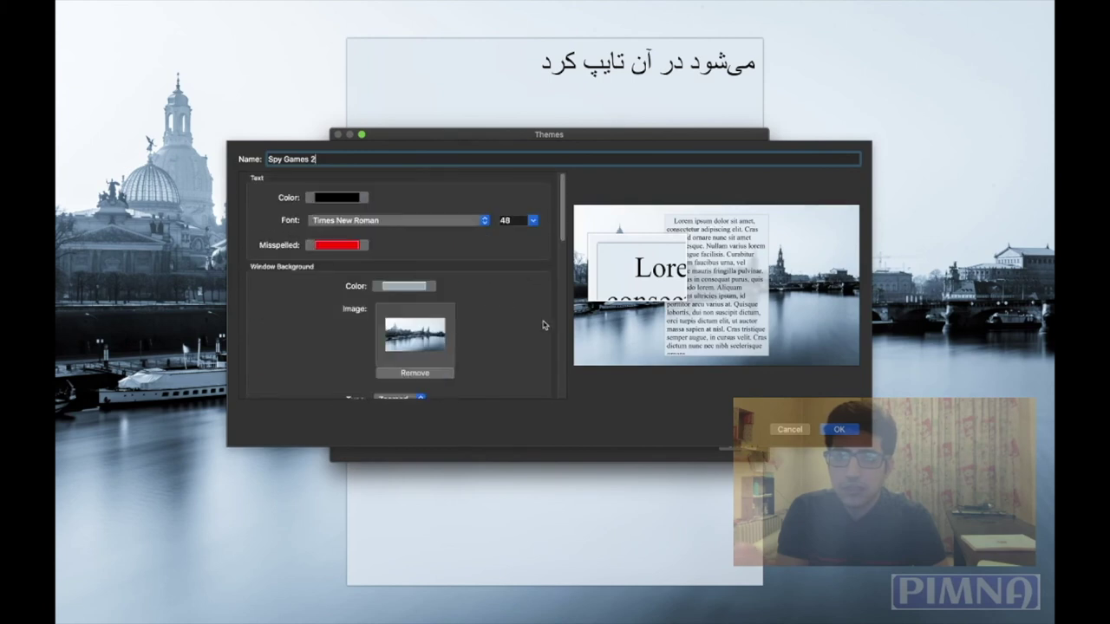
key(Return)
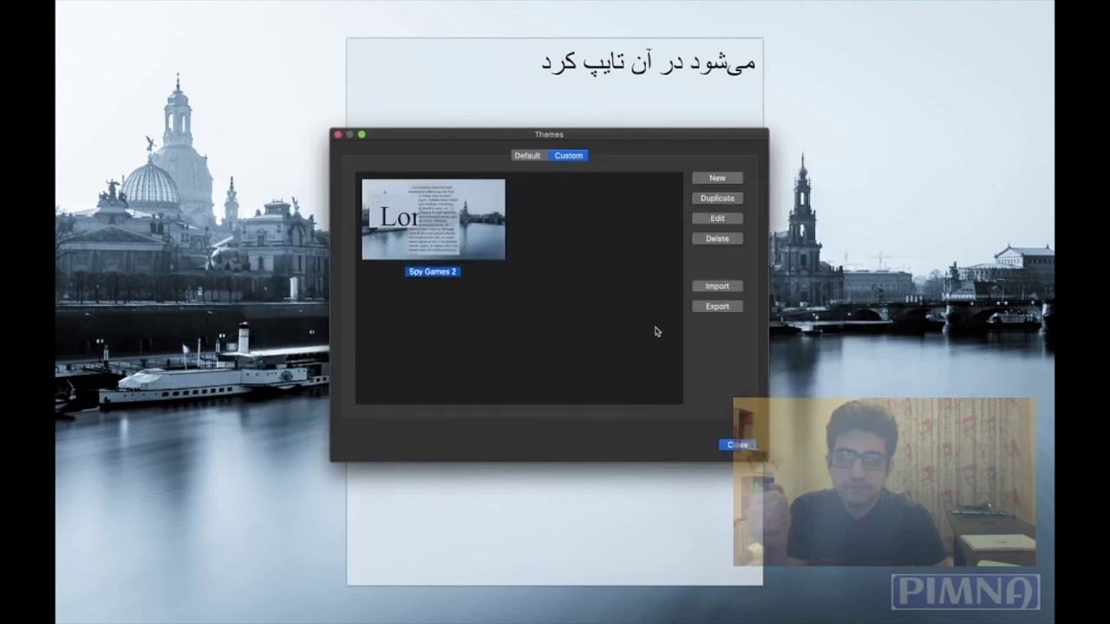
click(737, 445)
Step: Close the FocusWriter document window without saving the untitled file
mouse_move(447, 4)
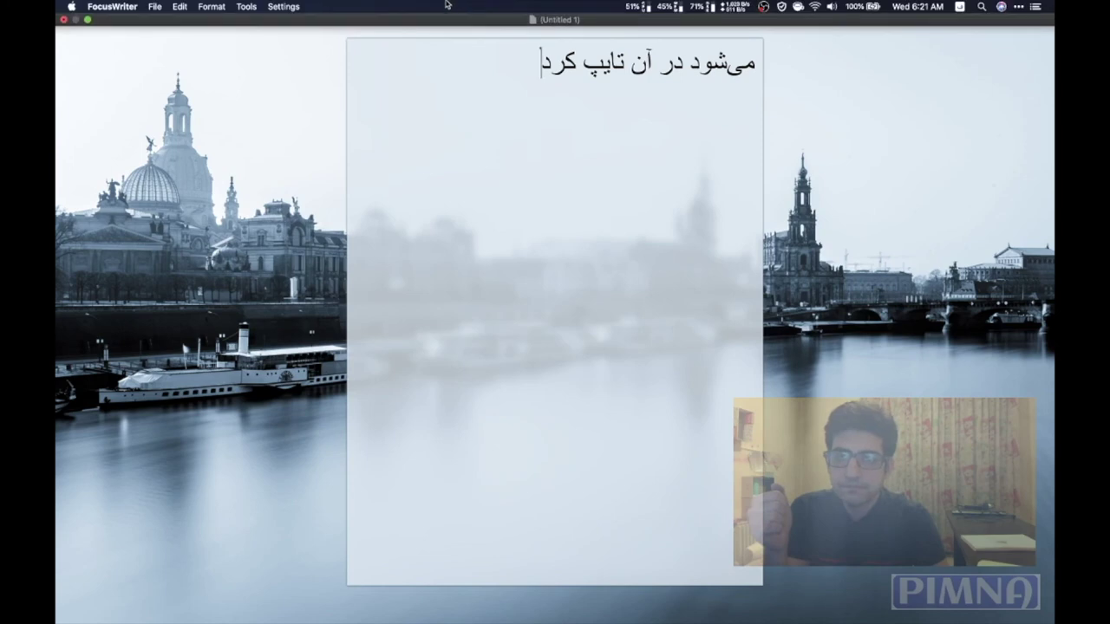
click(65, 19)
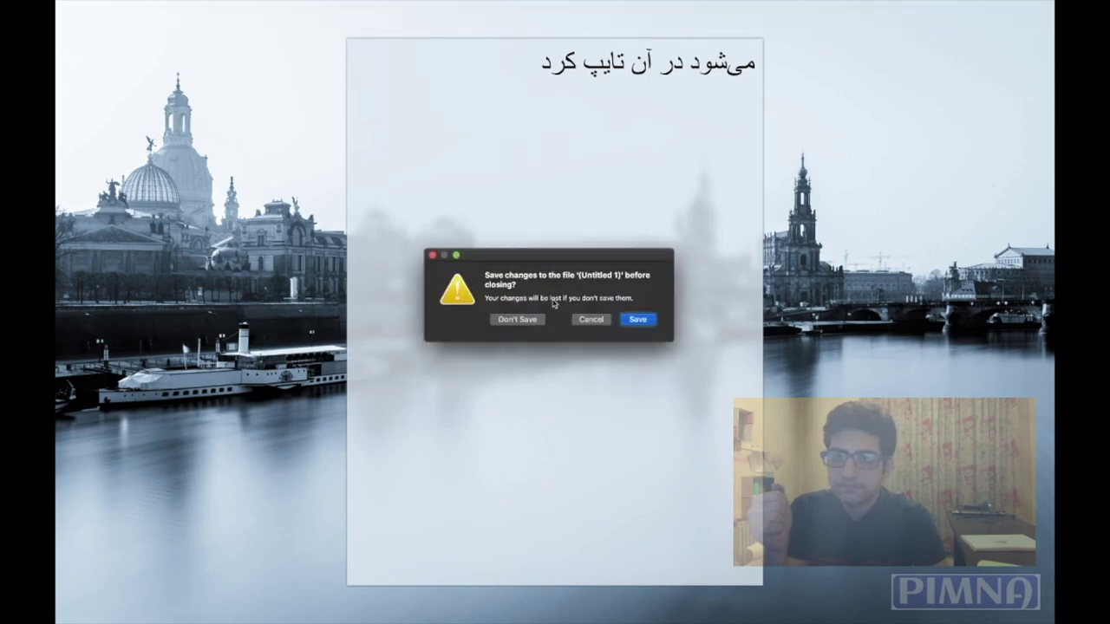
click(517, 319)
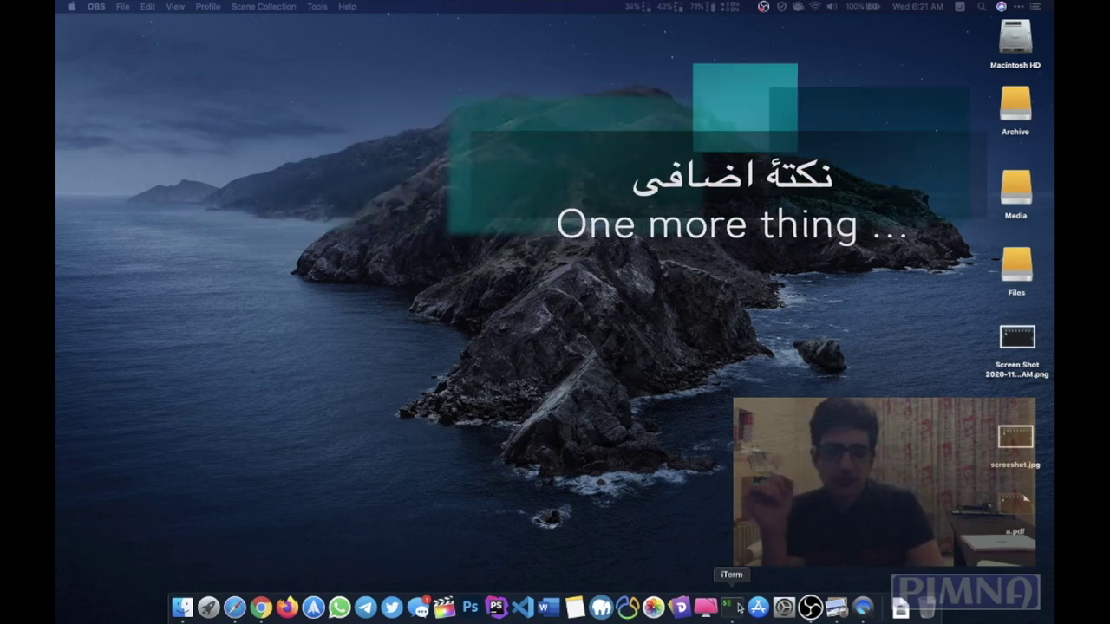
Step: Switch to iTerm, move its window clear of the webcam view, and write the command brew cask install libreoffice without running it
click(736, 607)
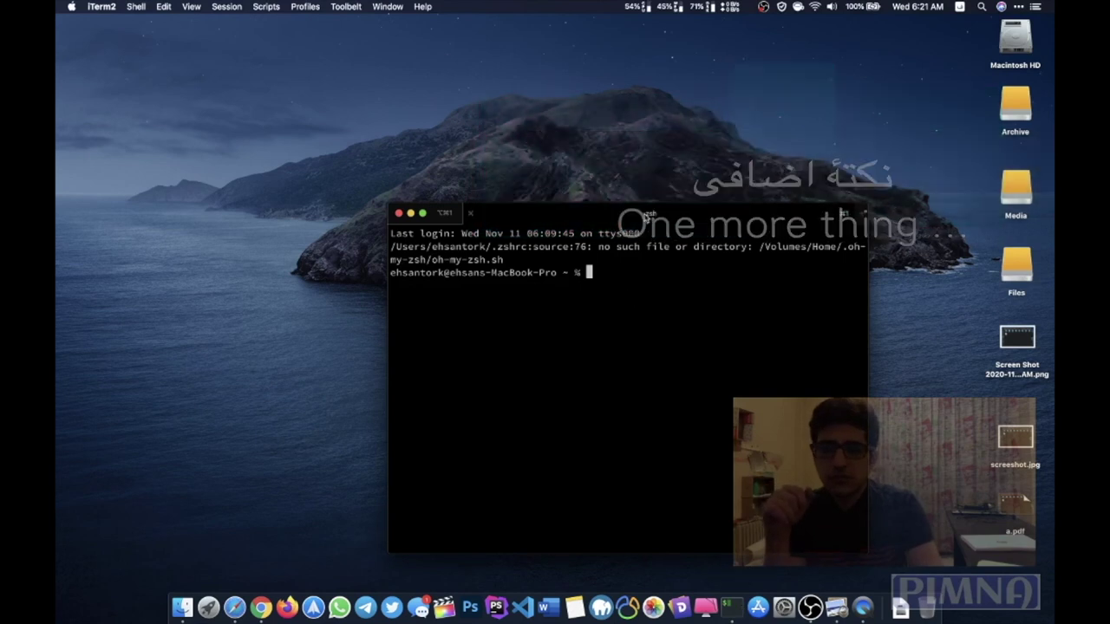
drag(645, 188, 430, 144)
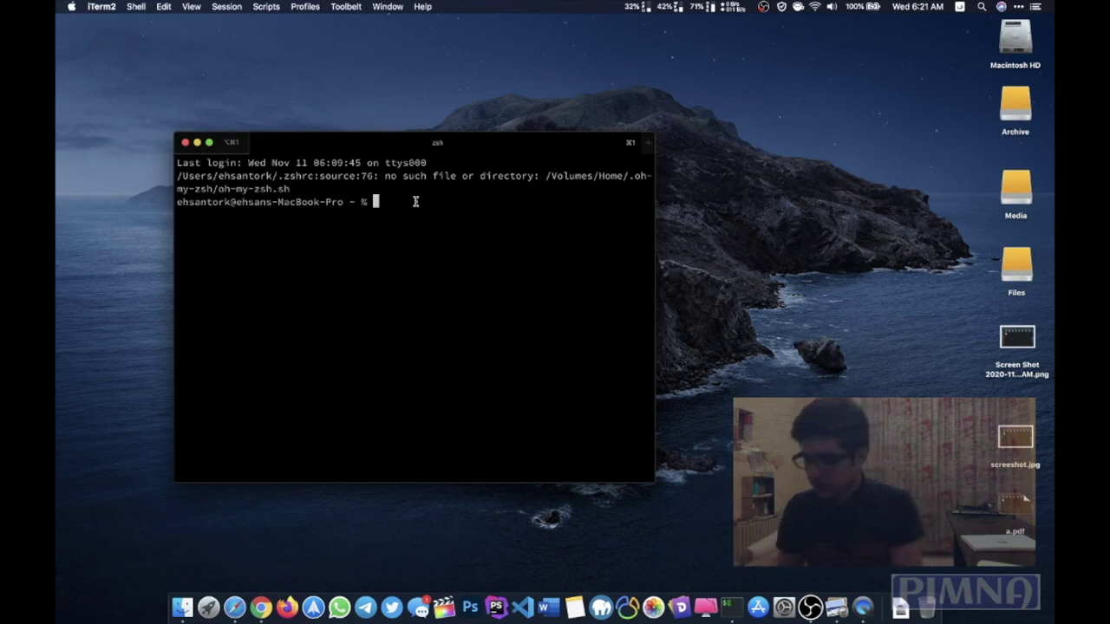
text(ll)
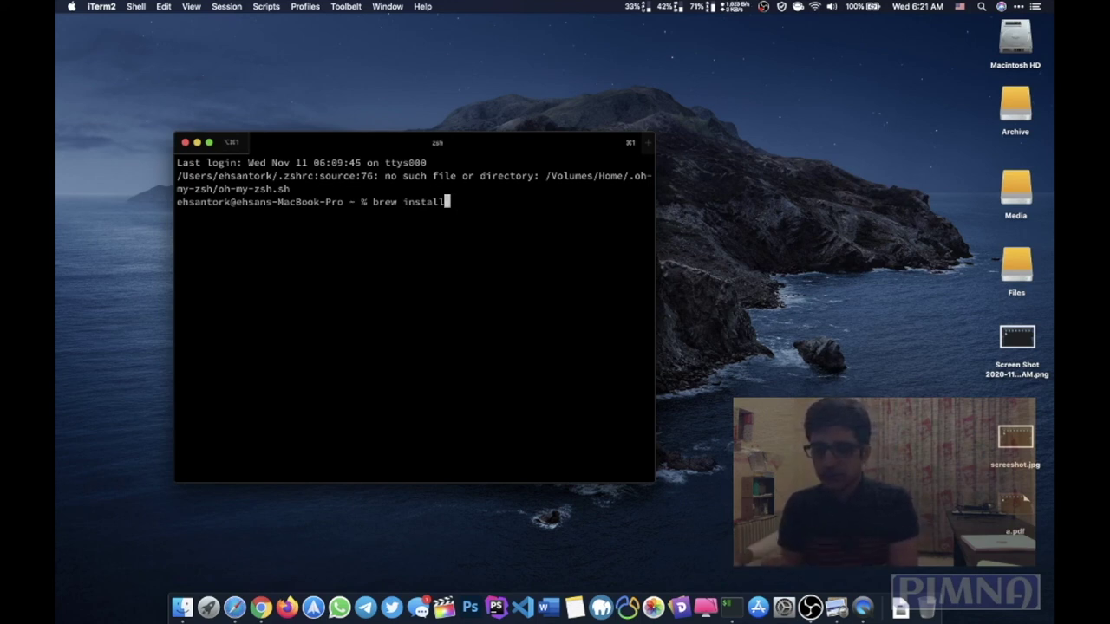
text(u)
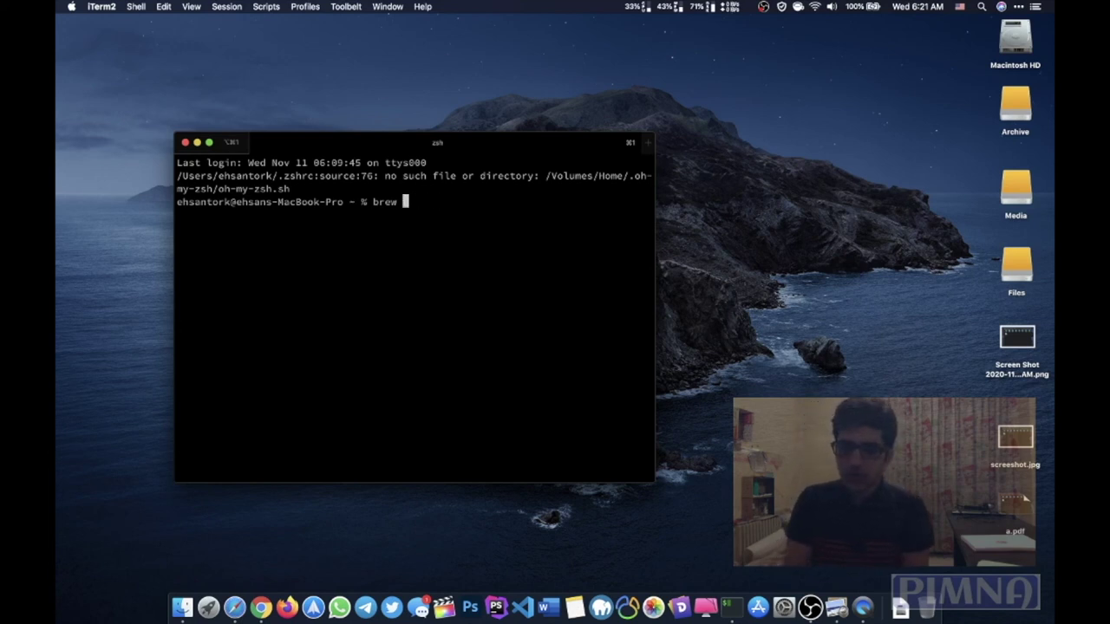
text(ask install libreoffice)
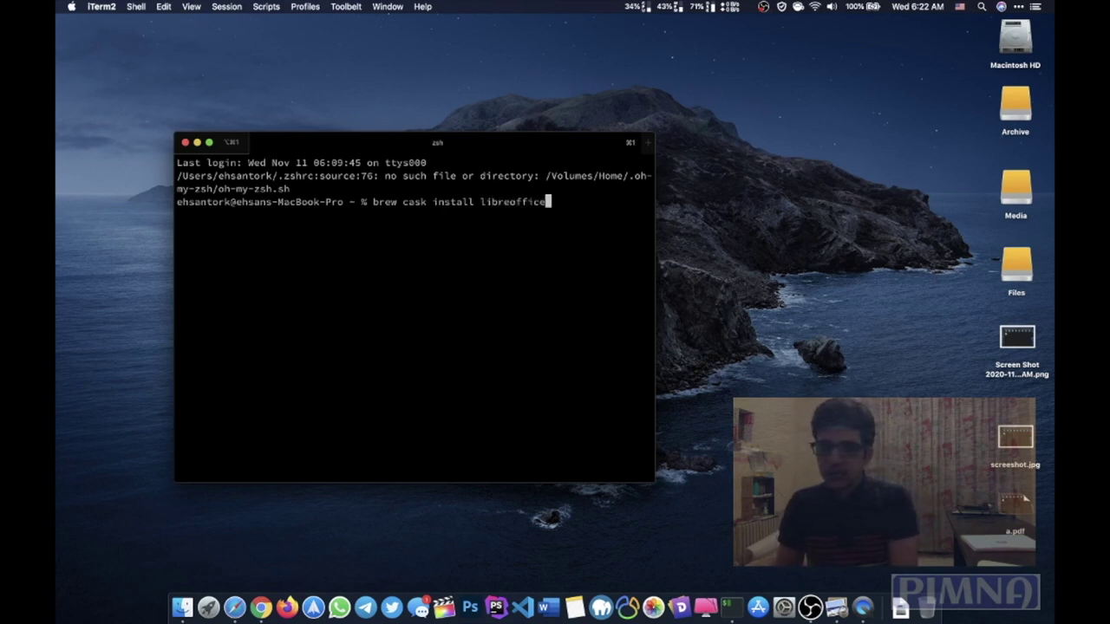
Step: Replace the package name libreoffice with gimp in the Homebrew cask install command
key(BackSpace)
key(BackSpace)
key(BackSpace)
key(BackSpace)
key(BackSpace)
key(BackSpace)
key(BackSpace)
key(BackSpace)
key(BackSpace)
key(BackSpace)
key(BackSpace)
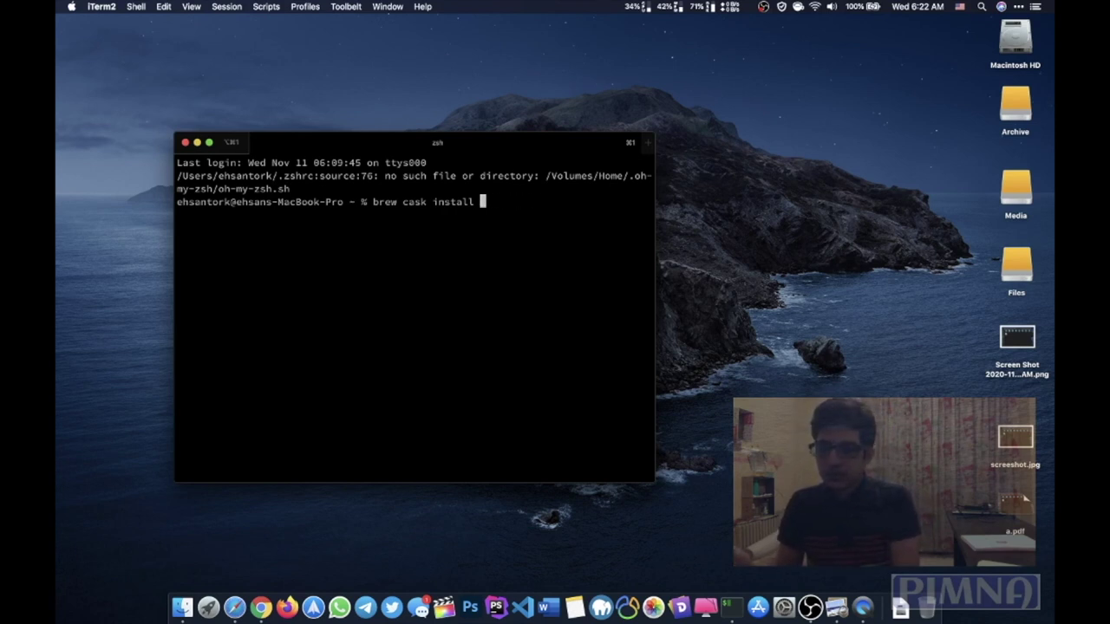
text(gimp)
Step: Change the package name to vlc and run brew cask install vlc
key(BackSpace)
key(BackSpace)
key(BackSpace)
key(BackSpace)
text(vlc)
key(Return)
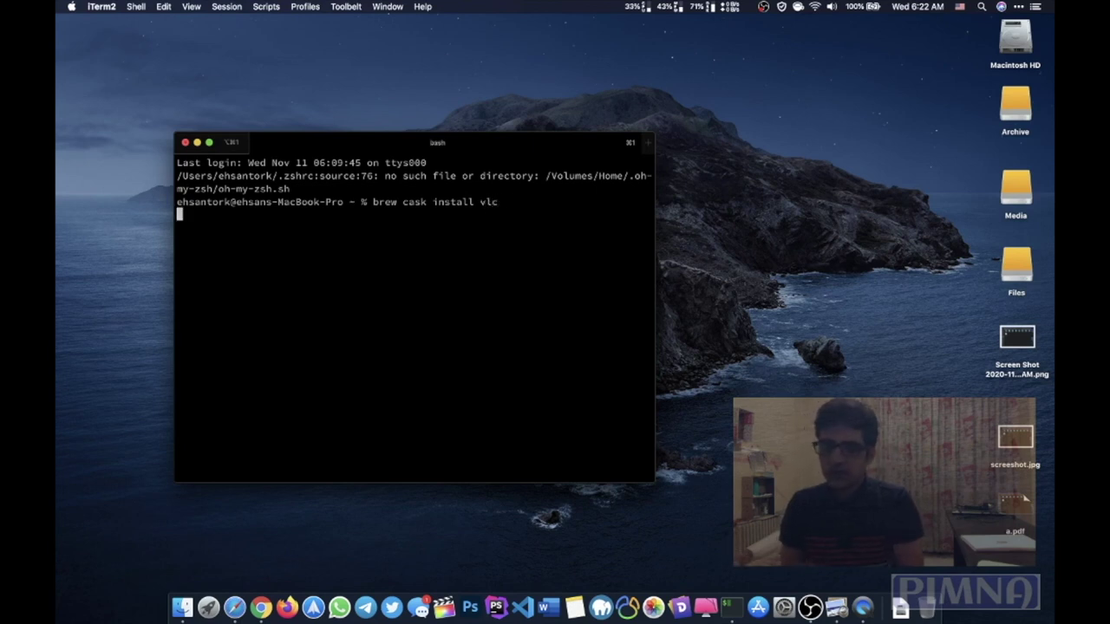